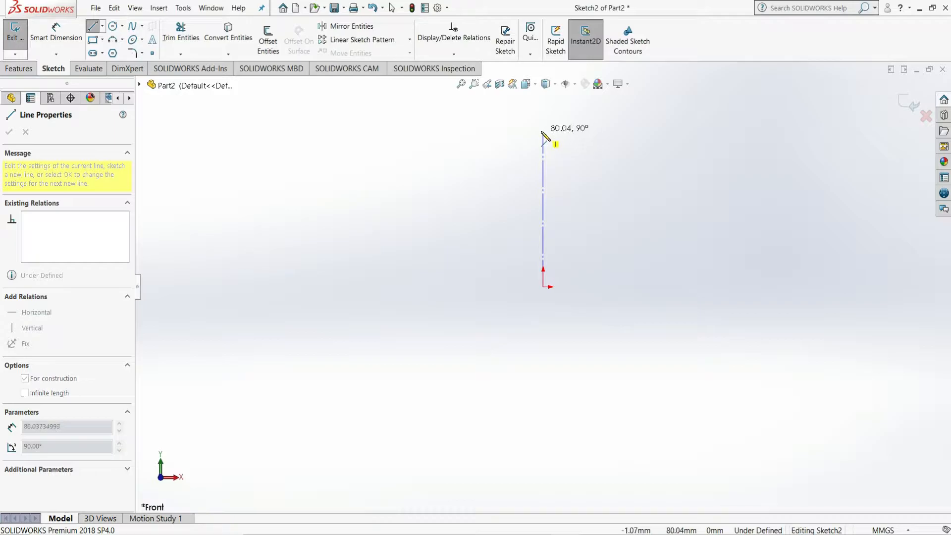
# Finish the vertical centerline and sketch a triangle around it, with its apex at the centerline's upper end and a horizontal base through the origin.
pyautogui.press('Escape')
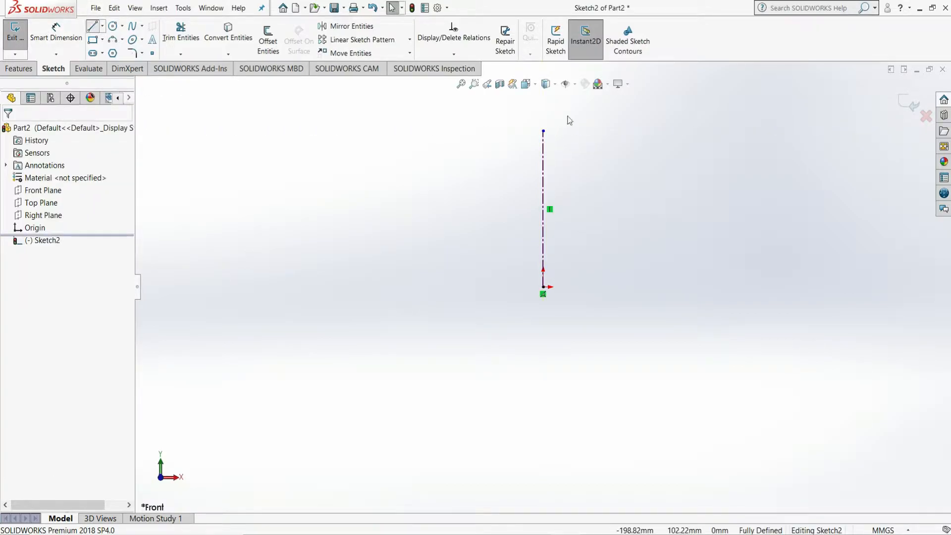
pyautogui.press('l')
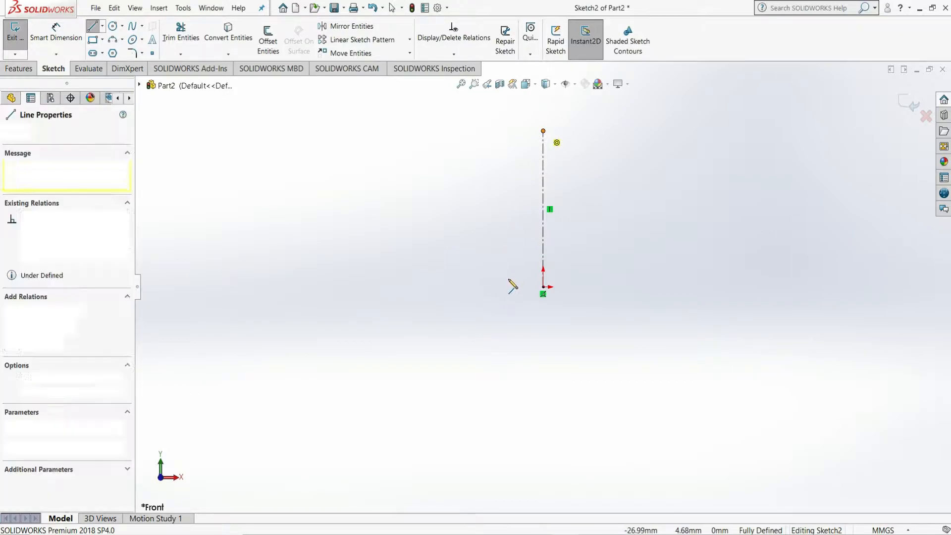
pyautogui.click(508, 286)
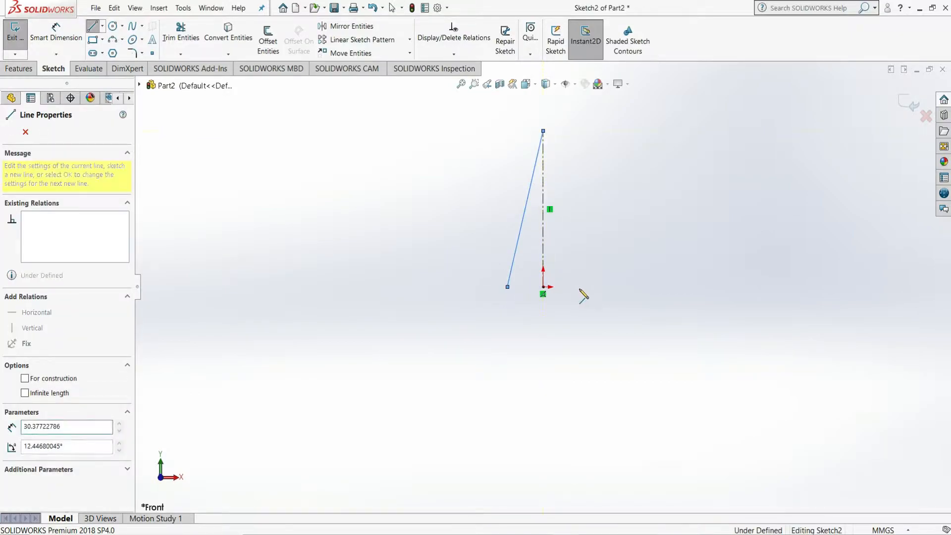
pyautogui.click(585, 287)
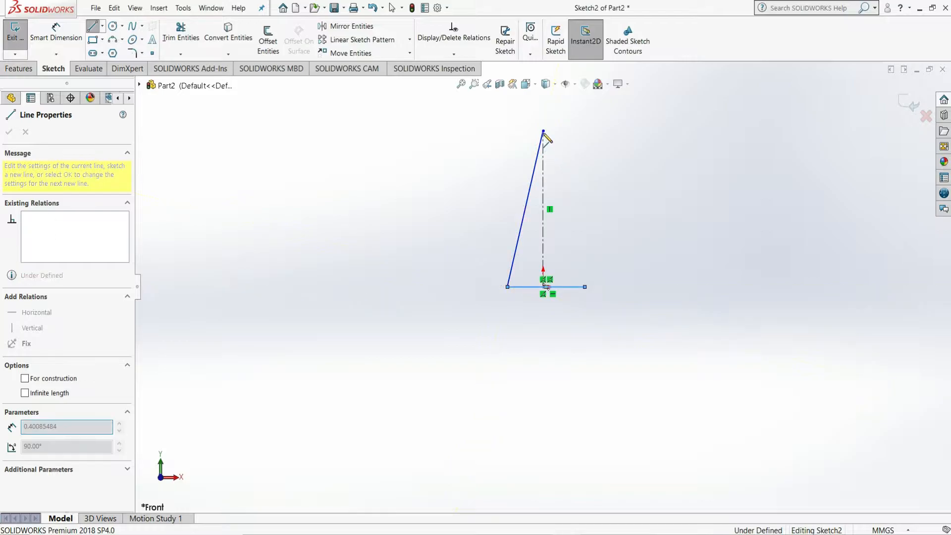
pyautogui.click(543, 131)
pyautogui.press('Escape')
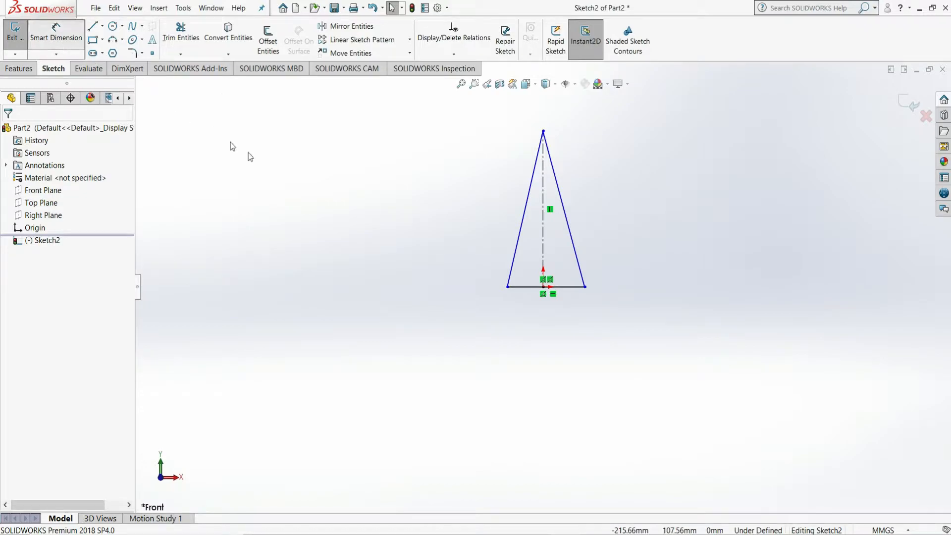
# Add an angle dimension between the triangle's two sloping sides.
pyautogui.click(524, 205)
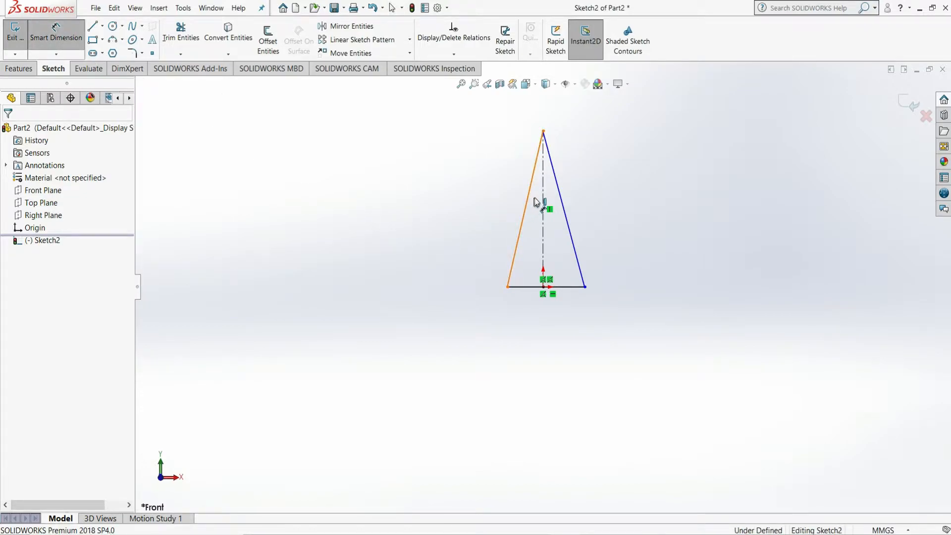
pyautogui.click(561, 190)
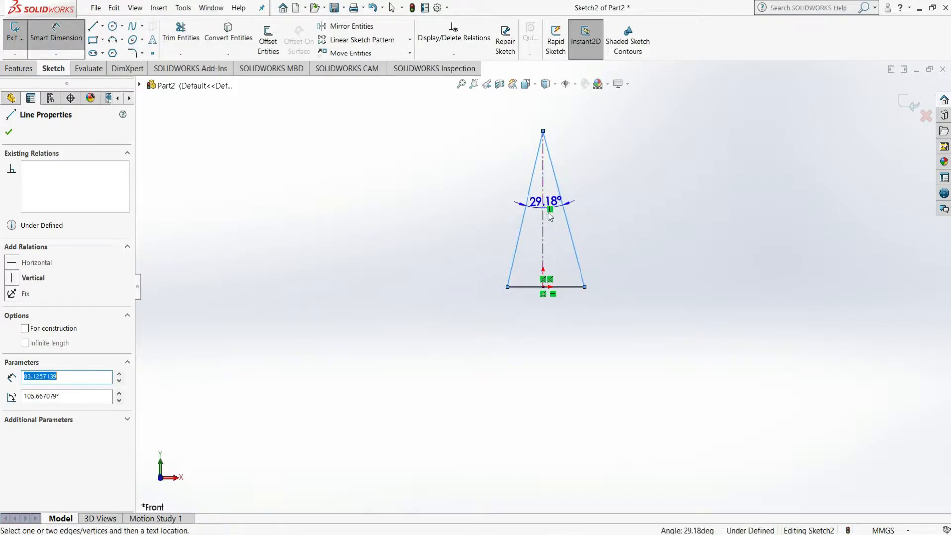
pyautogui.click(532, 194)
# Make the triangle's two sloping sides symmetric about the vertical centerline.
pyautogui.click(536, 195)
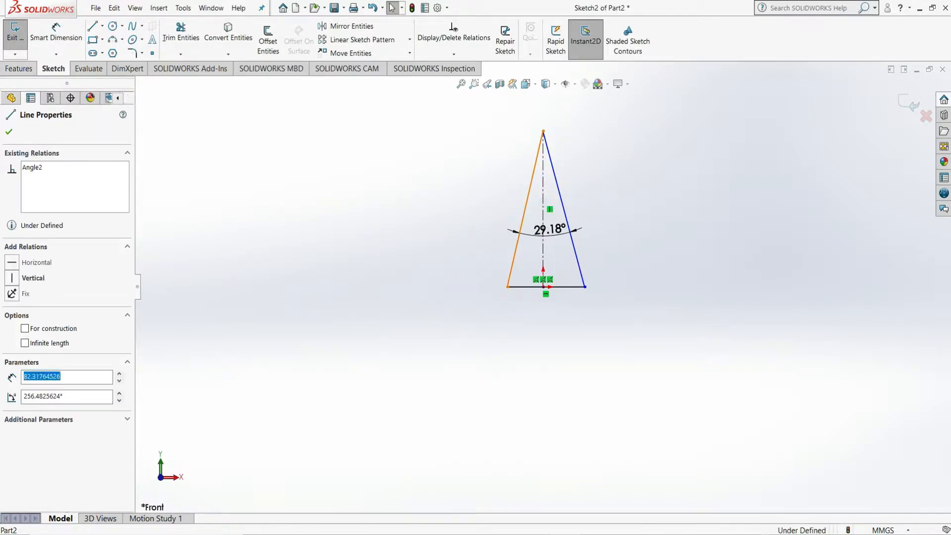
pyautogui.keyDown('ctrl'); pyautogui.click(560, 185); pyautogui.keyUp('ctrl')
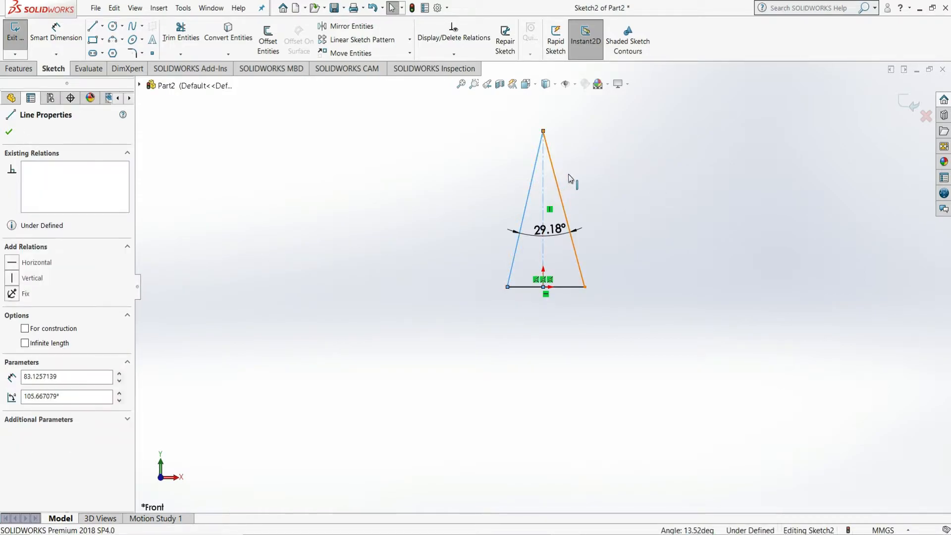
pyautogui.keyDown('ctrl'); pyautogui.click(574, 181); pyautogui.keyUp('ctrl')
pyautogui.click(24, 402)
pyautogui.press('Escape')
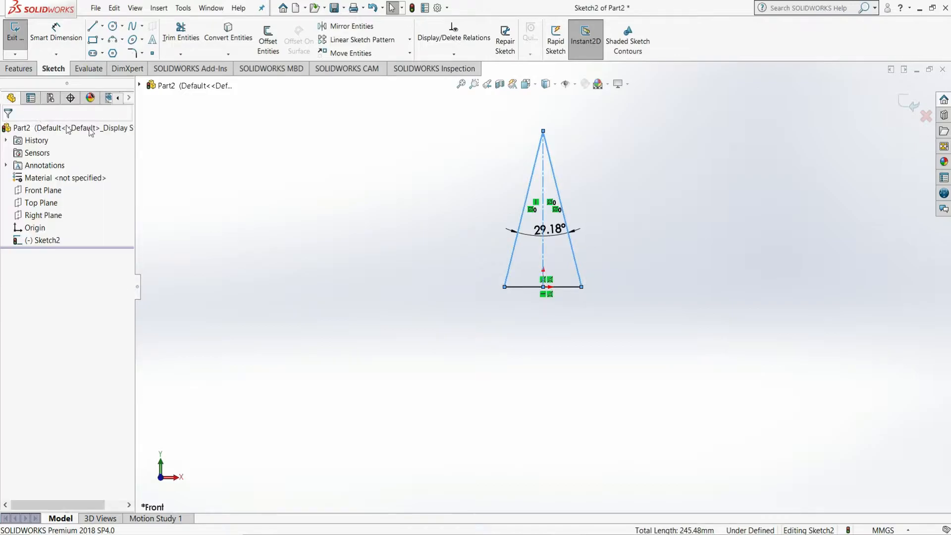
# Set the angle between the triangle's two sloping sides to 15 degrees.
pyautogui.click(533, 237)
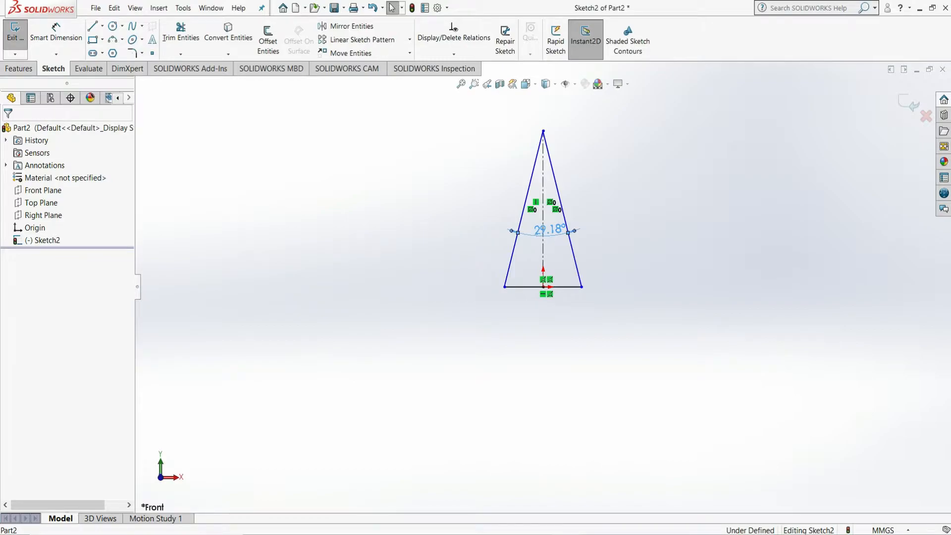
pyautogui.doubleClick(534, 237)
pyautogui.write('15')
pyautogui.press('Return')
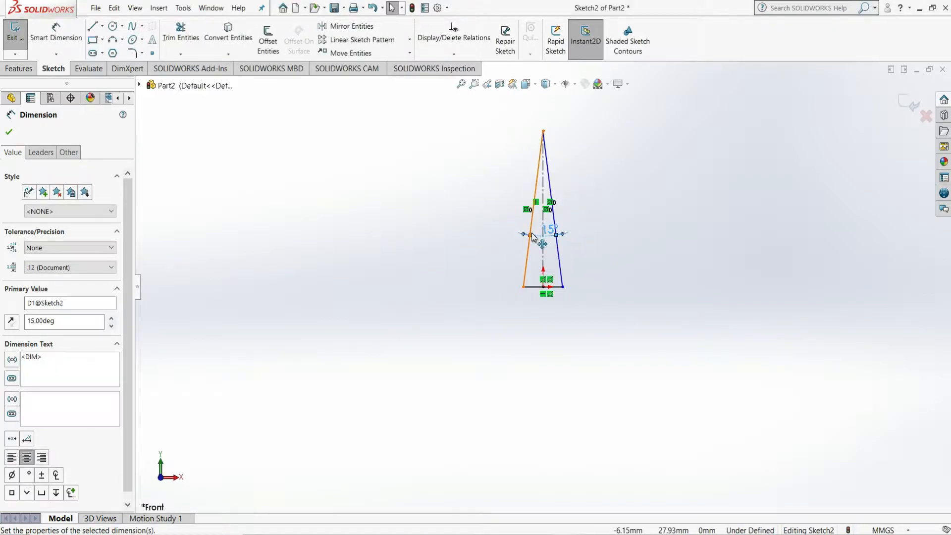
pyautogui.click(9, 132)
# Dimension the triangle's height from the apex to the base as 80 mm.
pyautogui.click(56, 30)
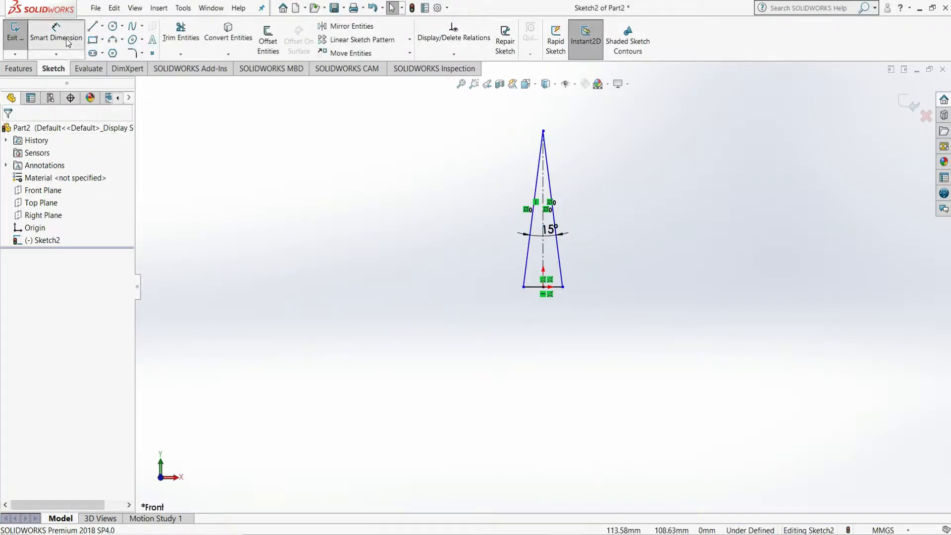
pyautogui.click(543, 131)
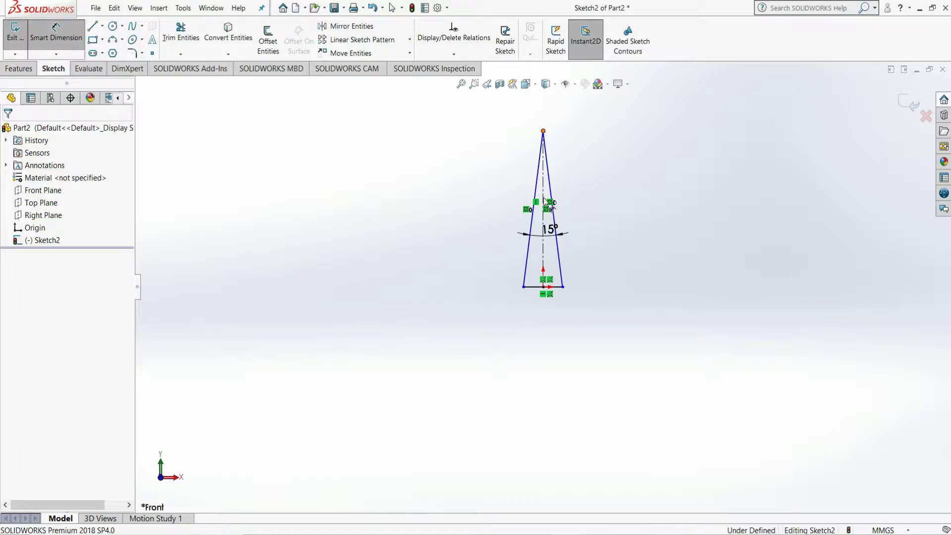
pyautogui.click(533, 287)
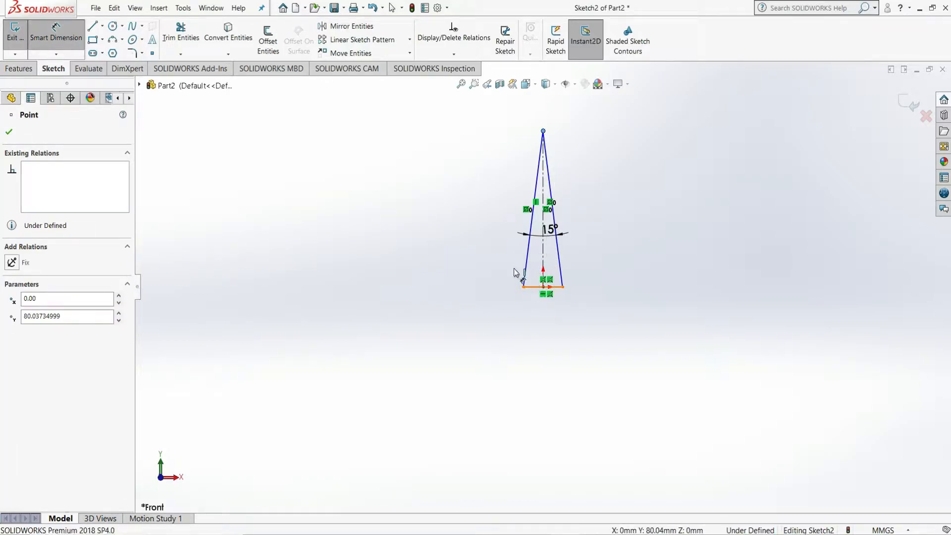
pyautogui.click(491, 241)
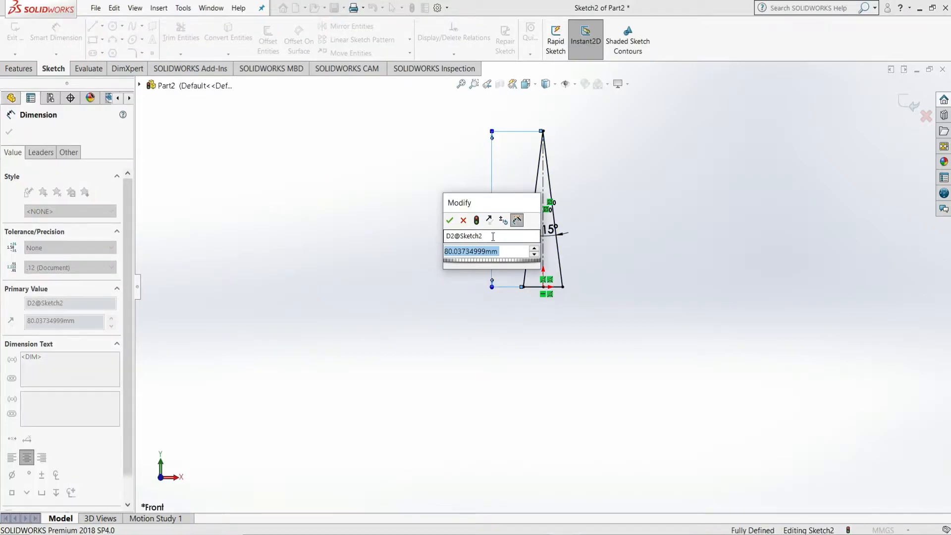
pyautogui.write('80')
pyautogui.press('Return')
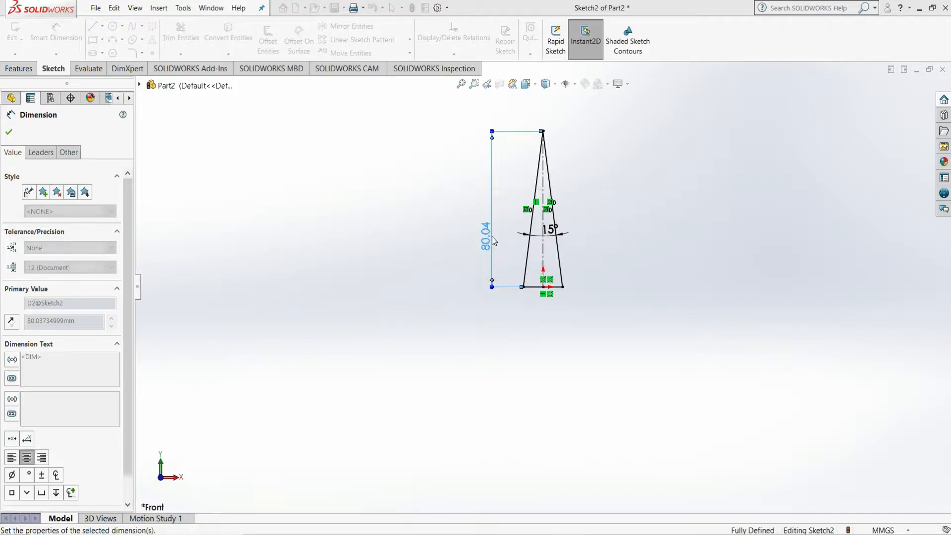
pyautogui.click(9, 133)
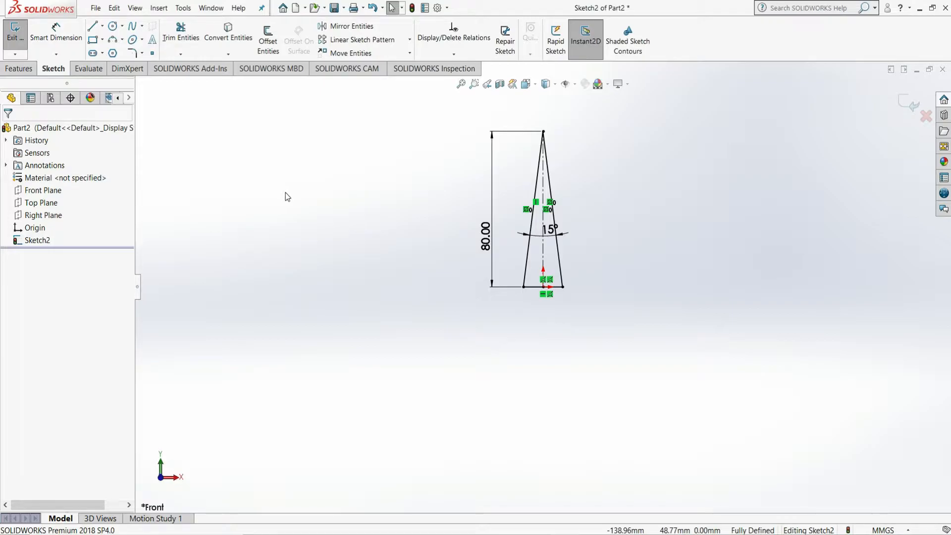
# Create a circular sketch pattern of the triangle's two sloping sides around the origin with 3 equally spaced instances over 360 degrees.
pyautogui.click(410, 44)
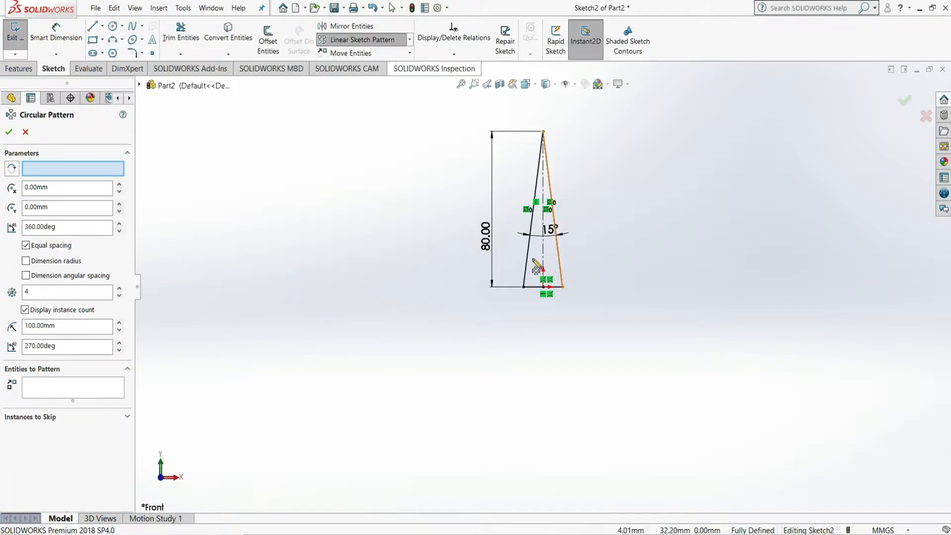
pyautogui.click(530, 254)
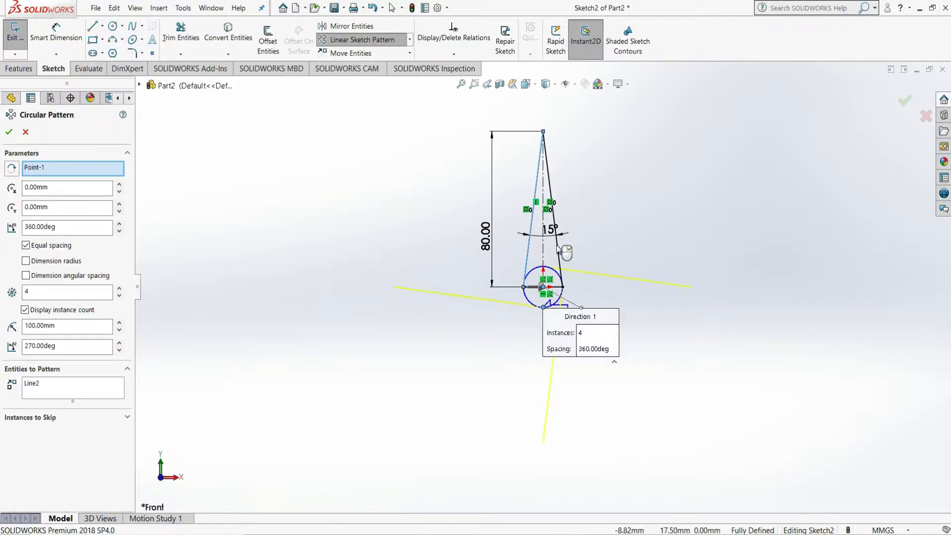
pyautogui.click(559, 247)
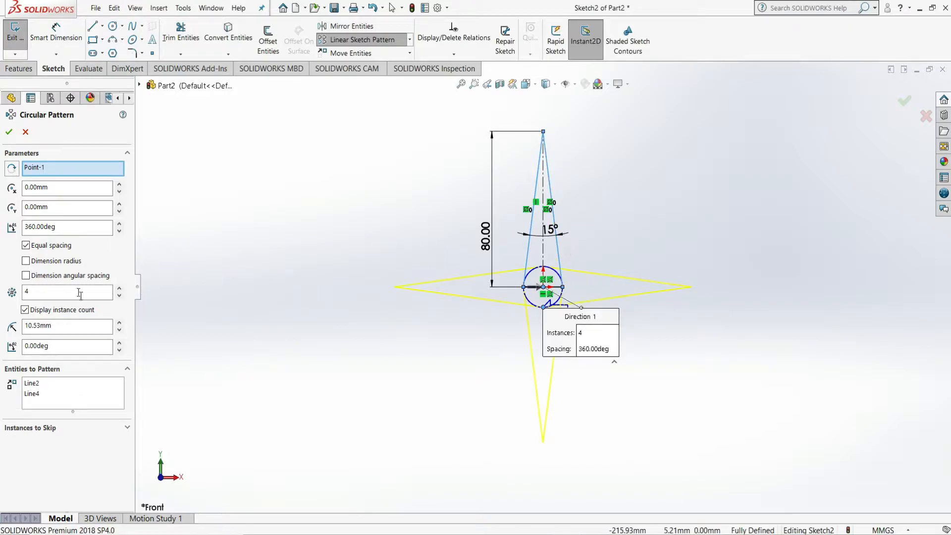
pyautogui.moveTo(43, 290); pyautogui.dragTo(9, 303)
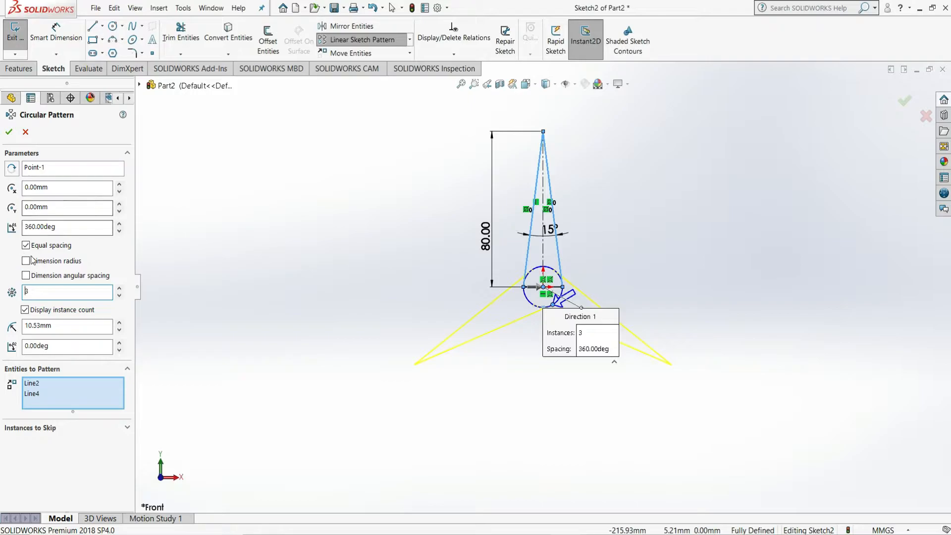
pyautogui.click(9, 132)
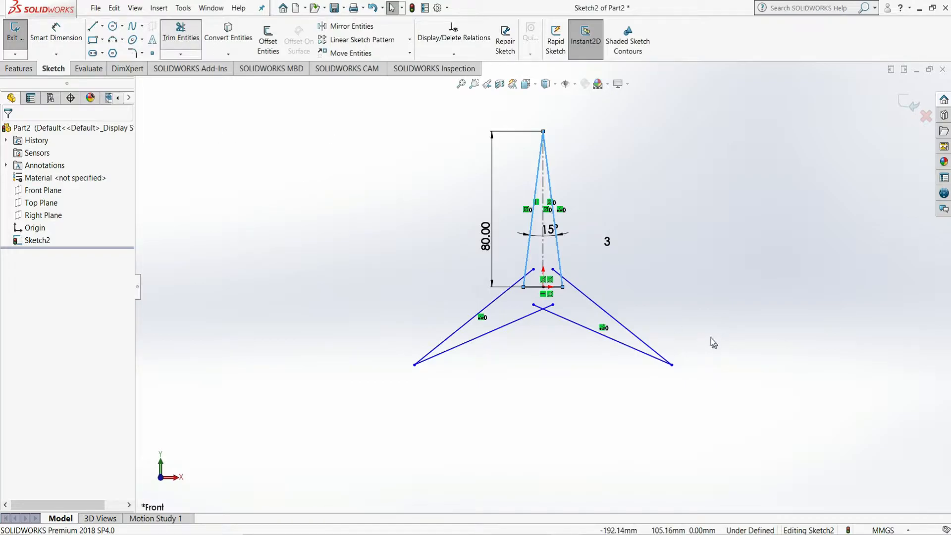
# Power trim the base line and the overlapping line ends around the origin to leave one continuous three-pointed outline.
pyautogui.scroll(-2, 568, 282)
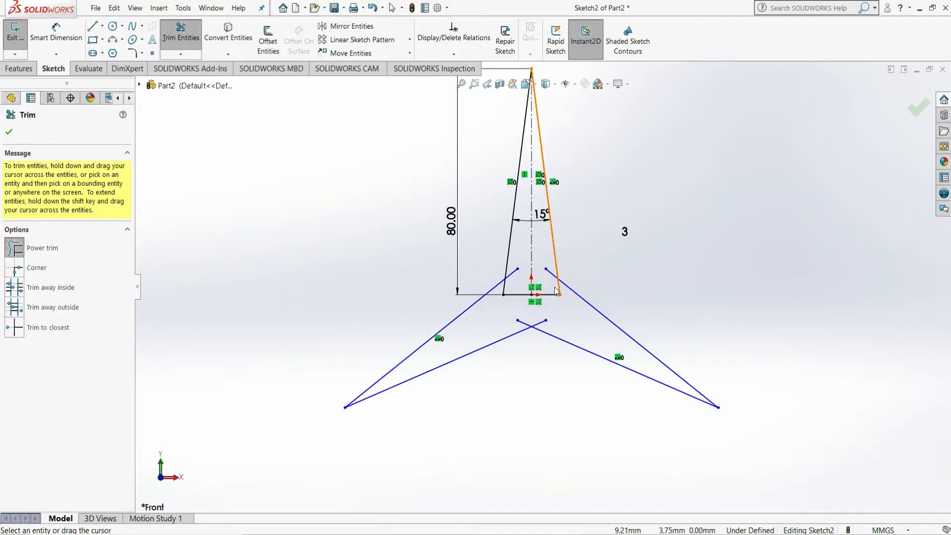
pyautogui.scroll(-3, 556, 291)
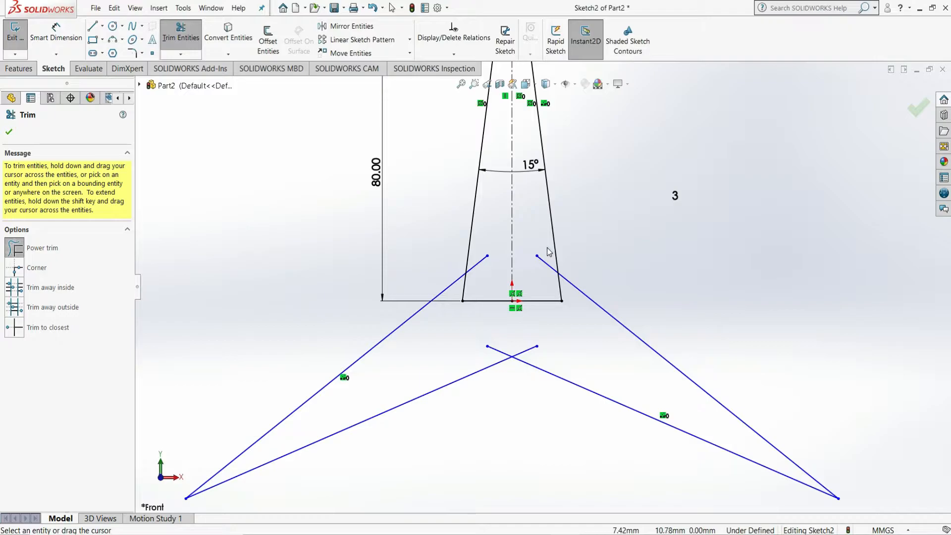
pyautogui.moveTo(549, 251)
pyautogui.mouseDown()
pyautogui.moveTo(539, 293)
pyautogui.moveTo(485, 268)
pyautogui.moveTo(484, 253)
pyautogui.mouseUp()
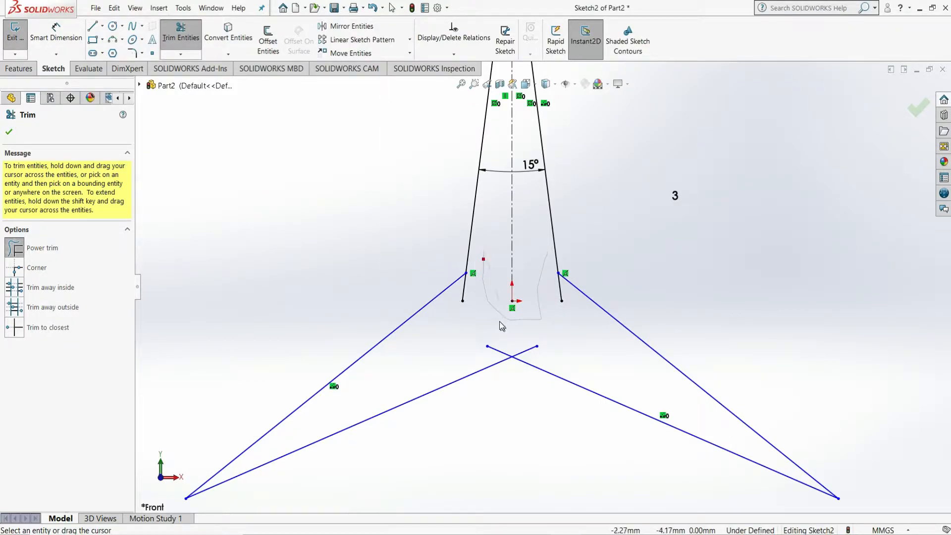
pyautogui.moveTo(463, 292); pyautogui.dragTo(487, 352)
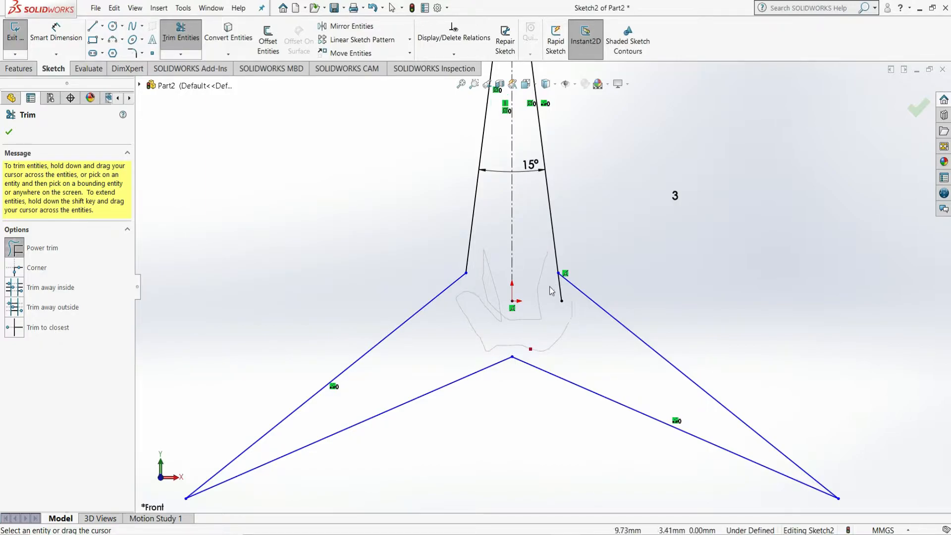
pyautogui.moveTo(555, 288); pyautogui.dragTo(526, 307)
pyautogui.press('Escape')
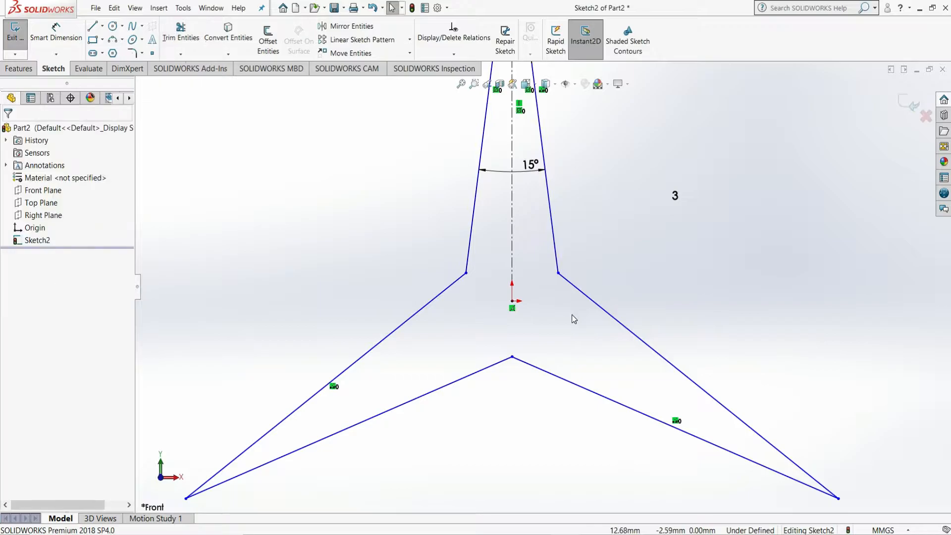
# Draw two centerlines from the origin to the tips of the two lower arms.
pyautogui.click(102, 27)
pyautogui.click(118, 51)
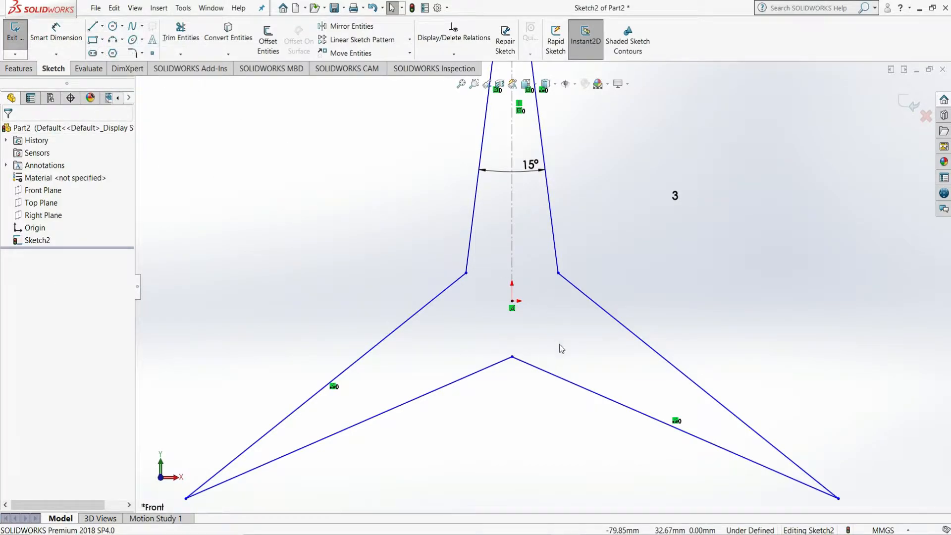
pyautogui.click(512, 301)
pyautogui.click(512, 301)
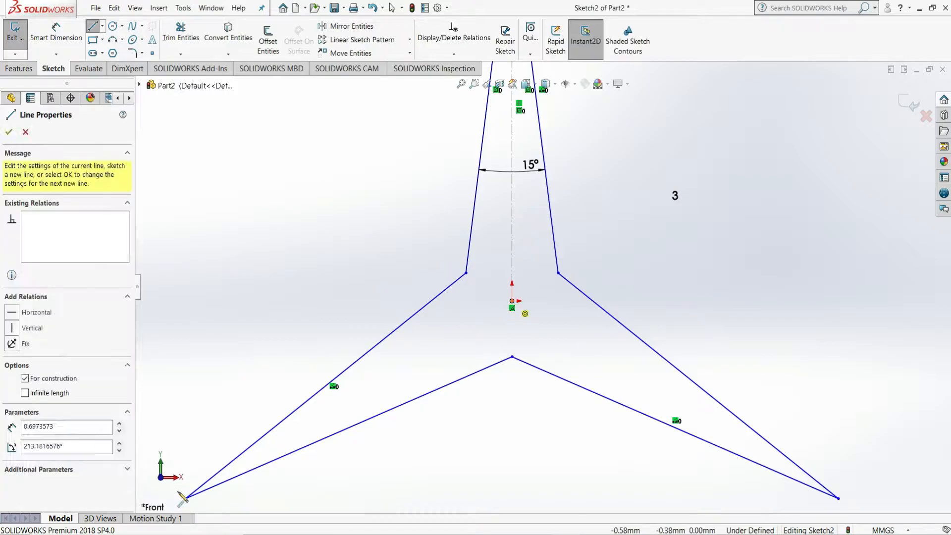
pyautogui.click(186, 498)
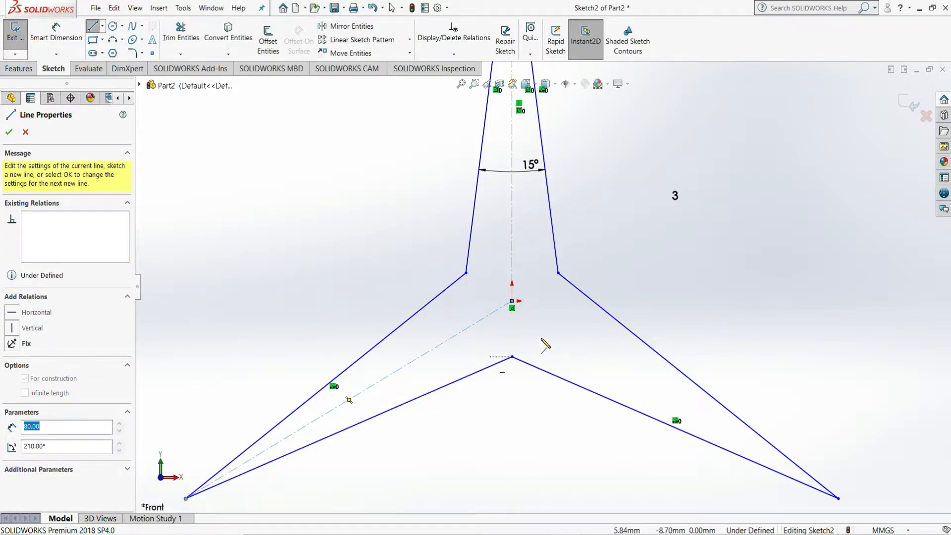
pyautogui.click(512, 301)
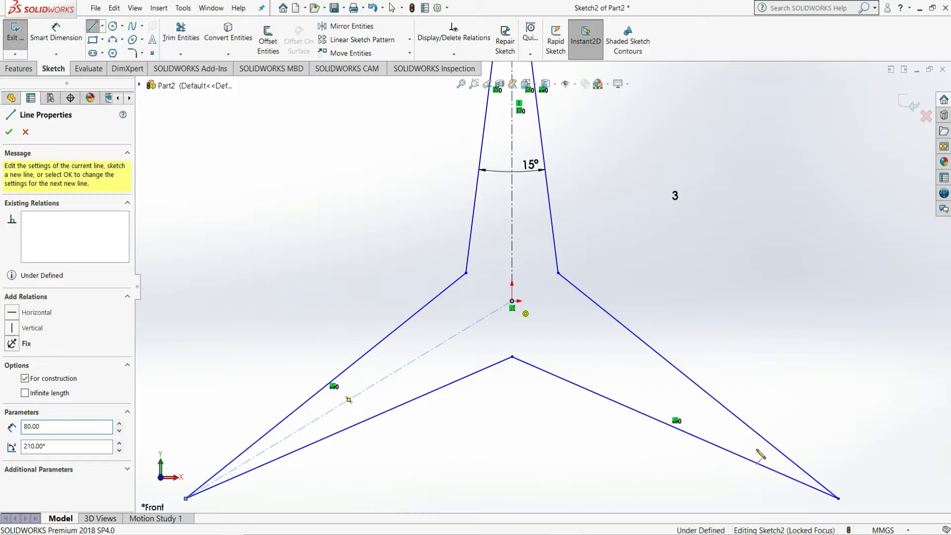
pyautogui.click(838, 497)
pyautogui.press('Escape')
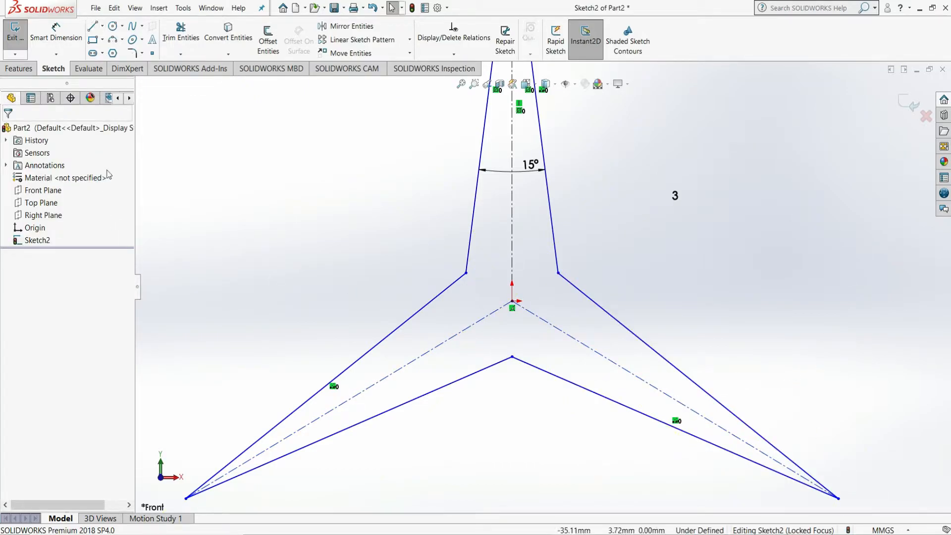
# Dimension the vertical distance from the upper arm's tip to the origin as 80 mm, placing it beside the arm.
pyautogui.click(56, 35)
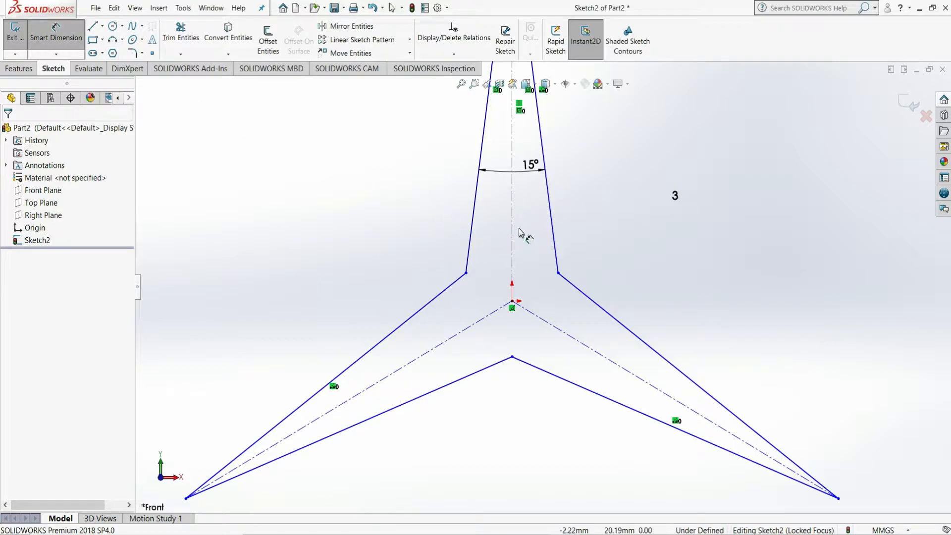
pyautogui.scroll(5, 525, 235)
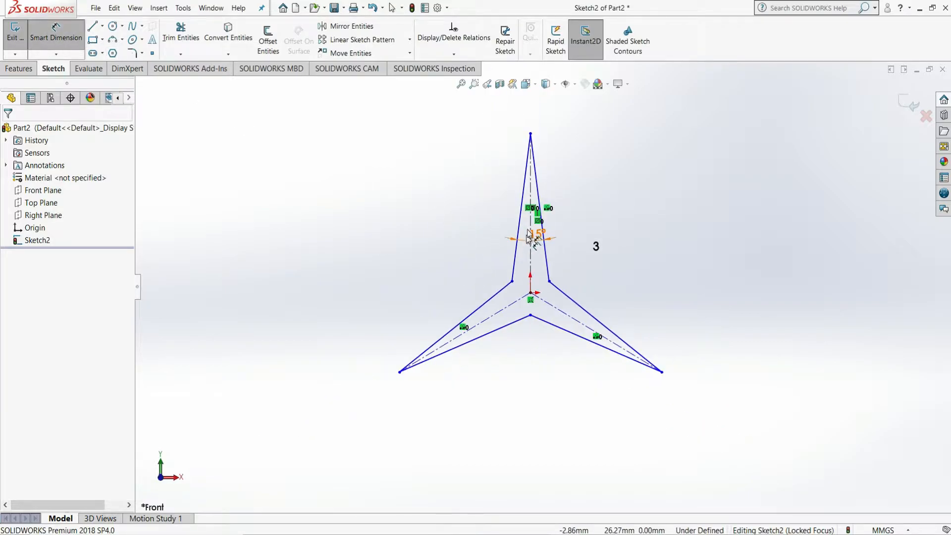
pyautogui.click(530, 134)
pyautogui.click(531, 292)
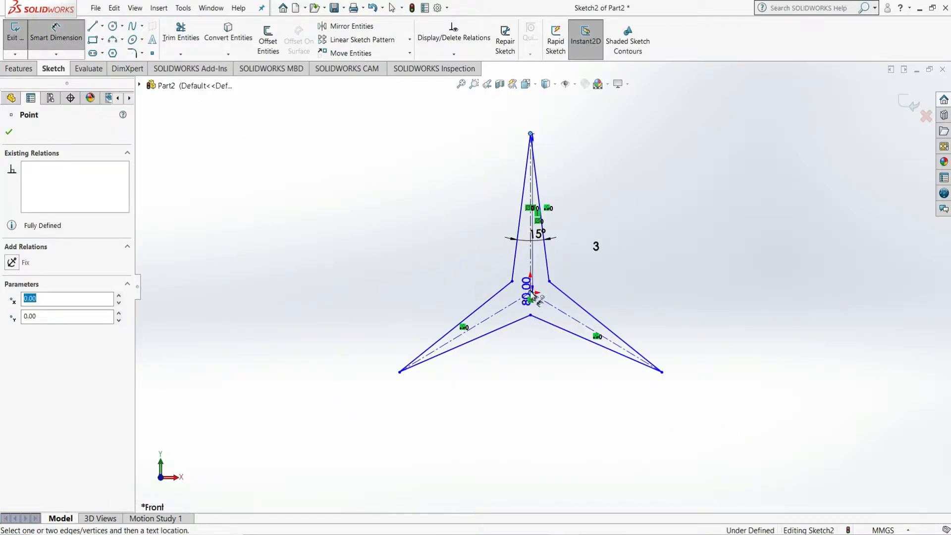
pyautogui.click(437, 246)
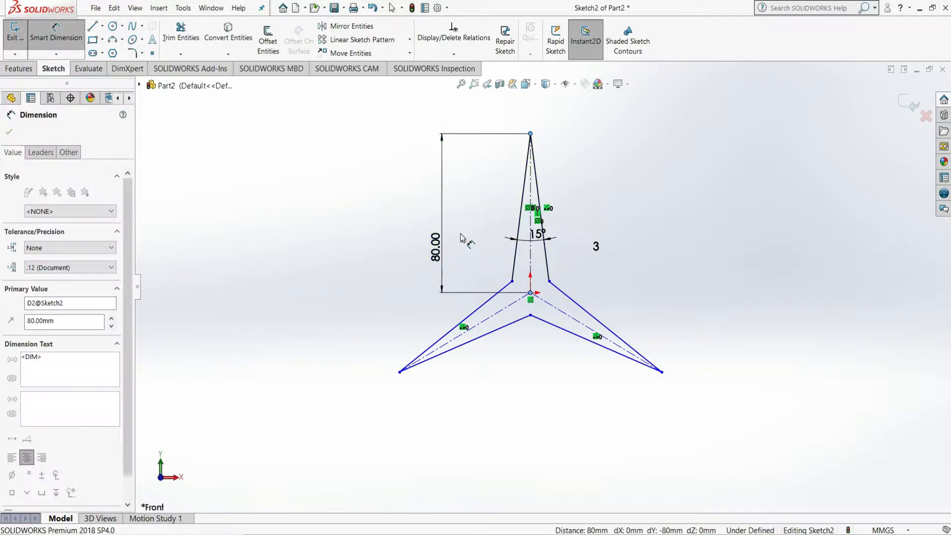
pyautogui.click(400, 230)
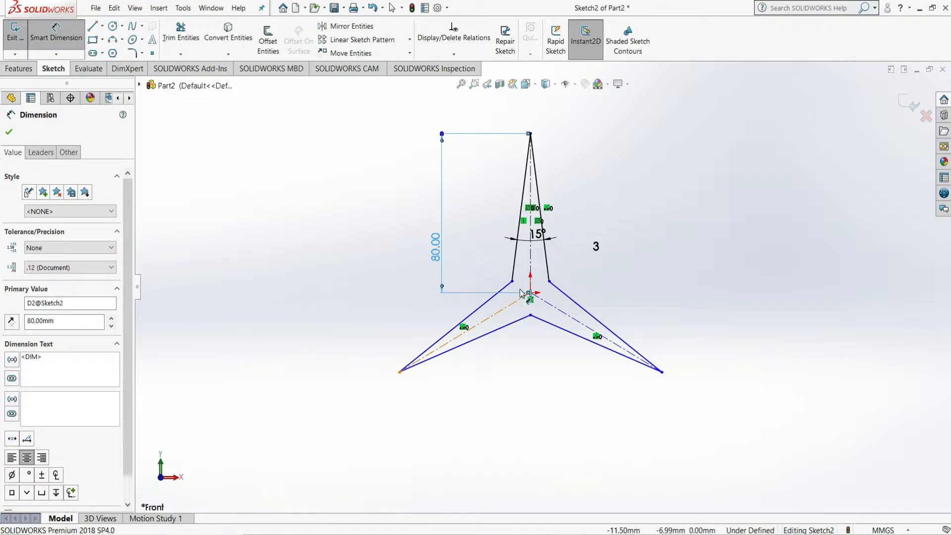
# Dimension the angle between the vertical centerline and the lower-left arm's centerline as 120°.
pyautogui.click(510, 307)
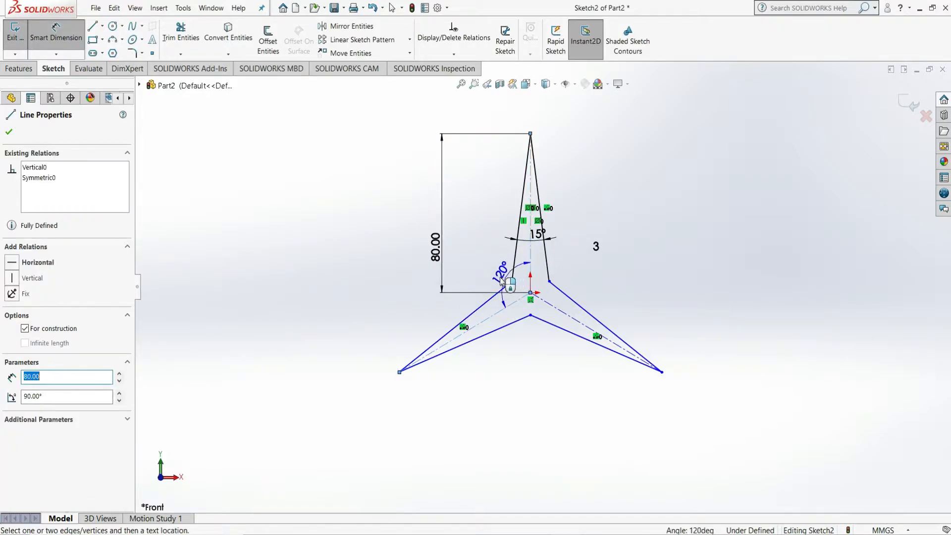
pyautogui.click(500, 313)
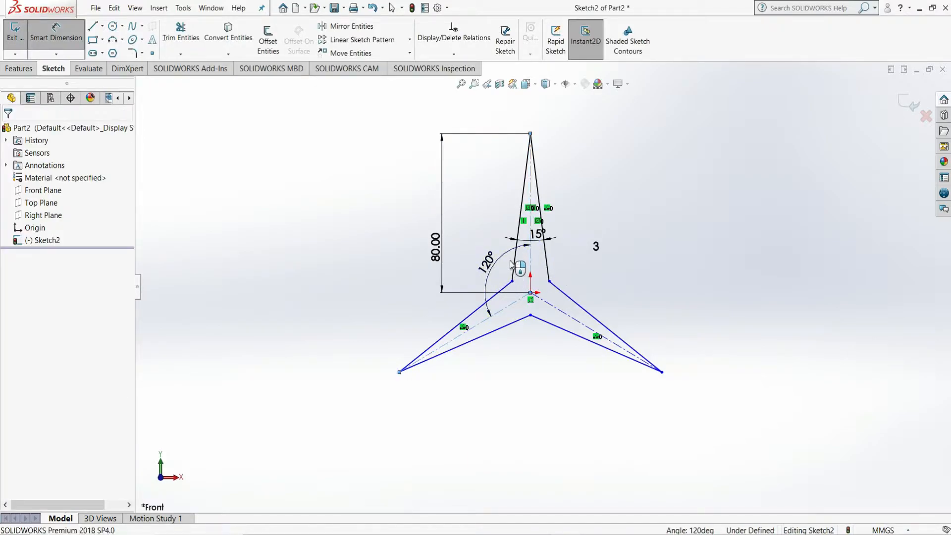
pyautogui.click(513, 265)
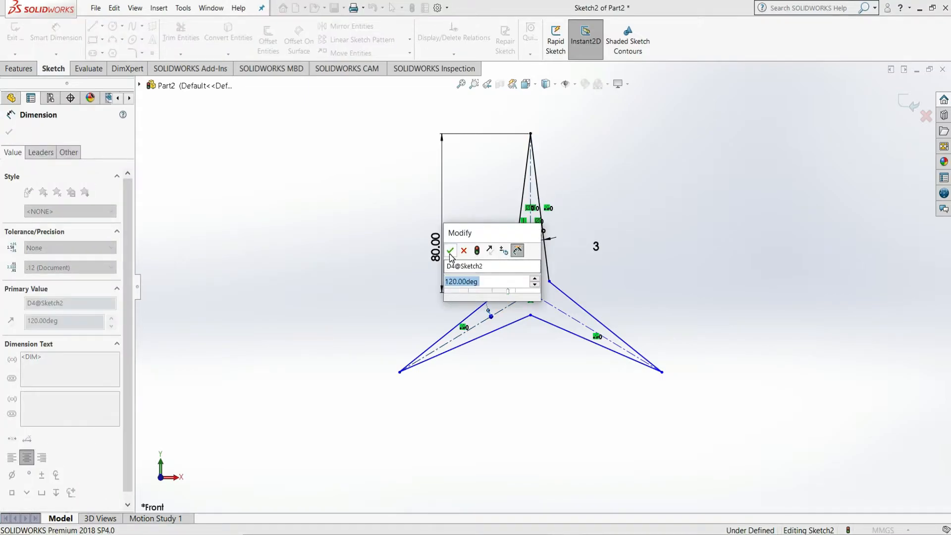
pyautogui.click(450, 251)
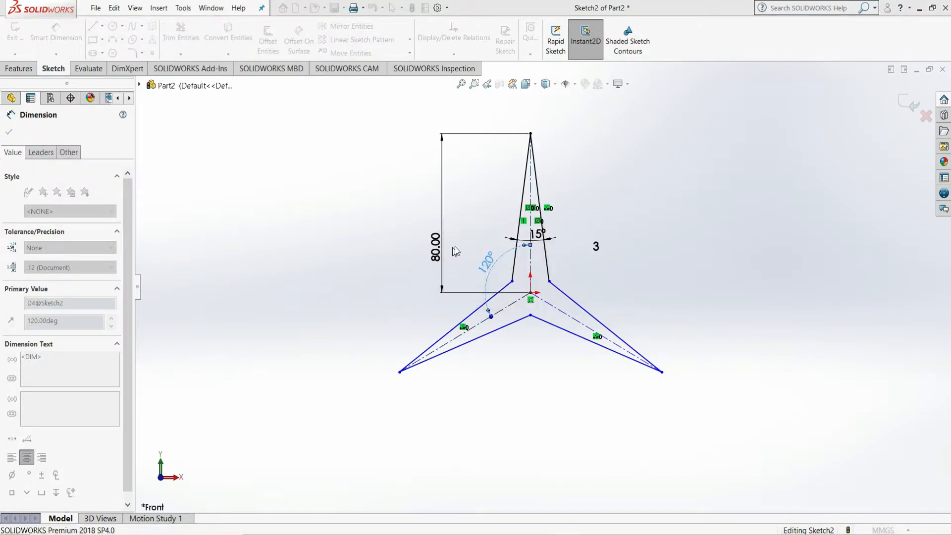
# Add a 120° angle dimension between the vertical centerline and the lower-right arm's centerline.
pyautogui.click(531, 271)
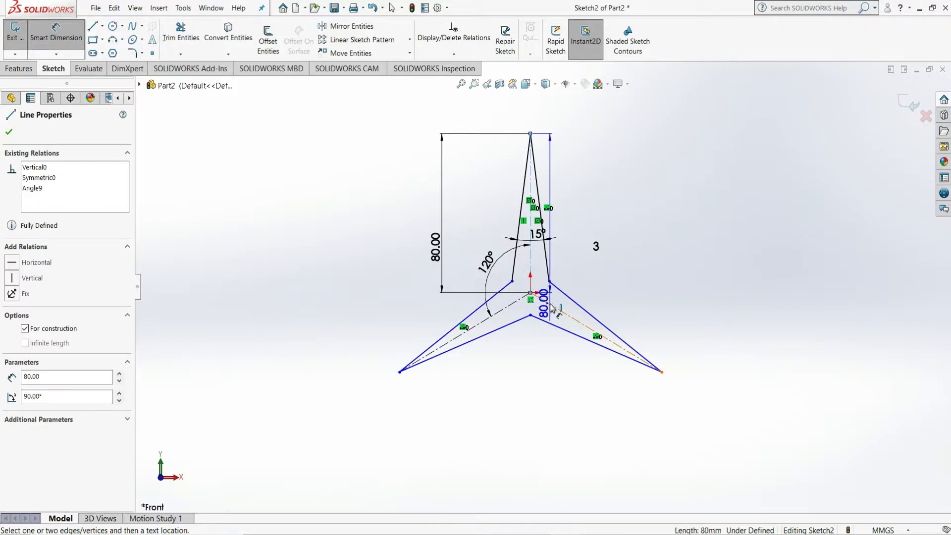
pyautogui.click(552, 306)
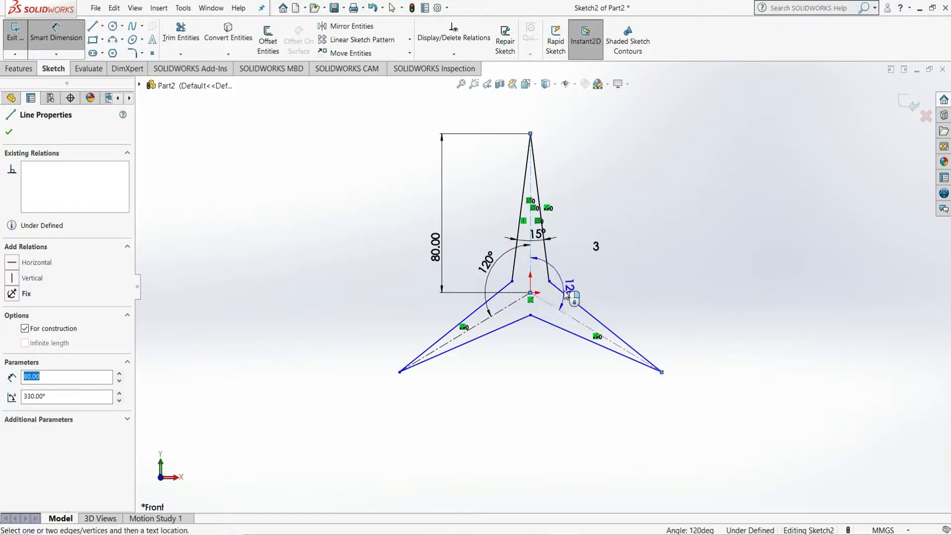
pyautogui.click(588, 270)
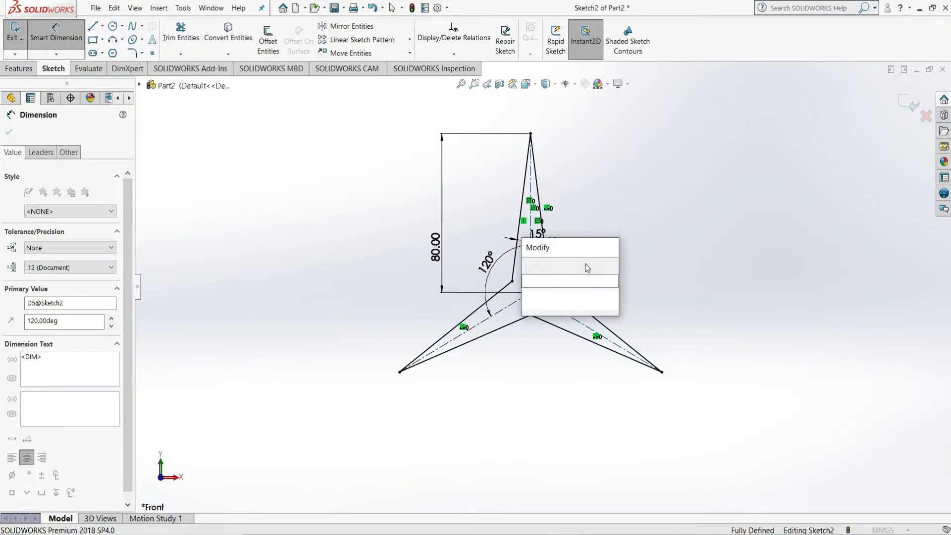
pyautogui.click(528, 266)
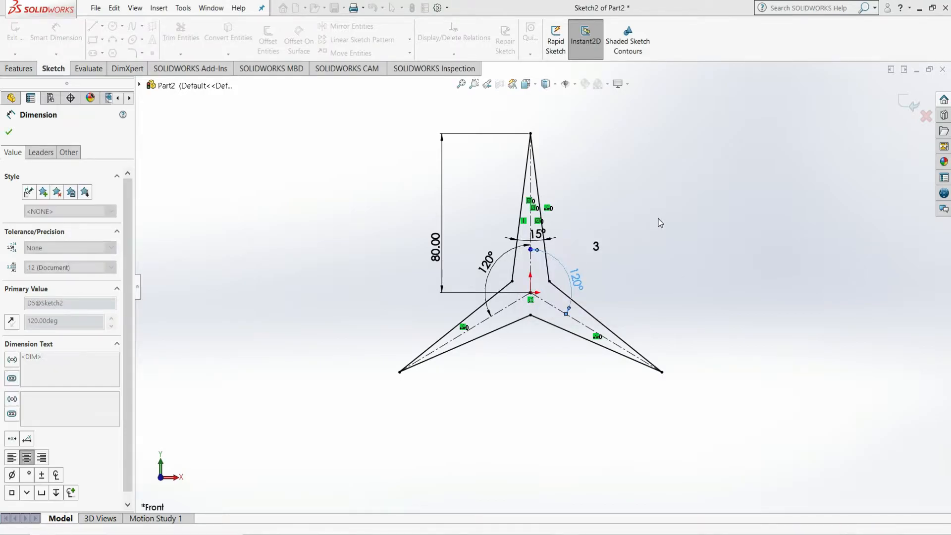
pyautogui.click(659, 220)
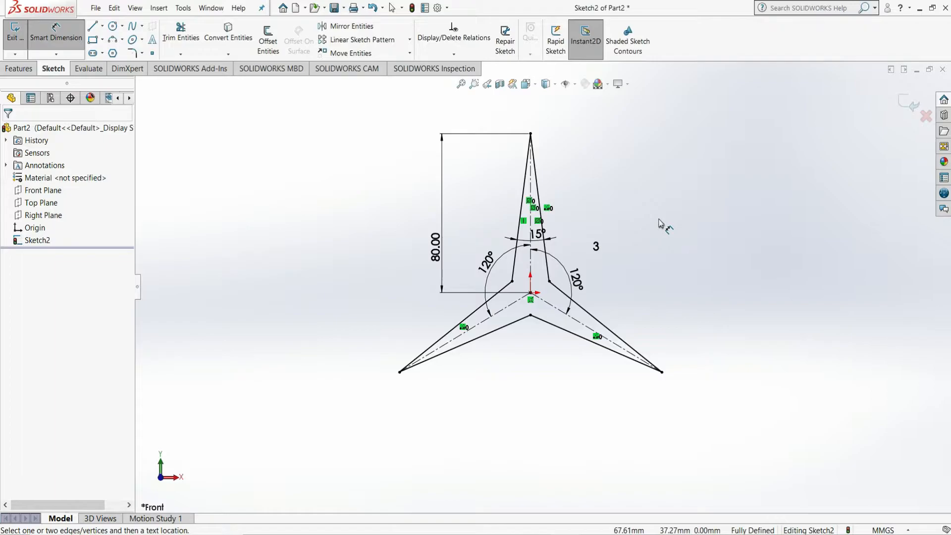
pyautogui.press('Escape')
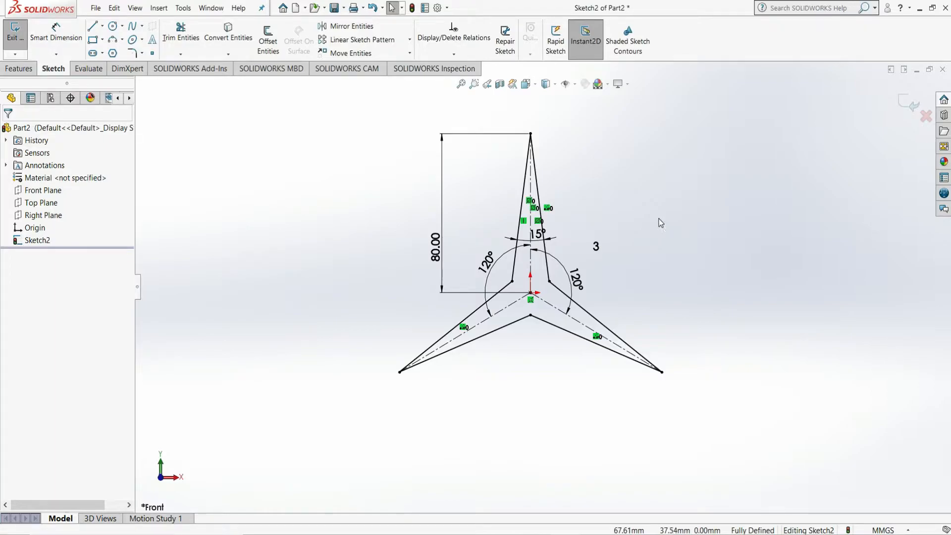
# Set up a Mid Plane boss extrusion of the star sketch with a 48° inward draft angle.
pyautogui.click(27, 72)
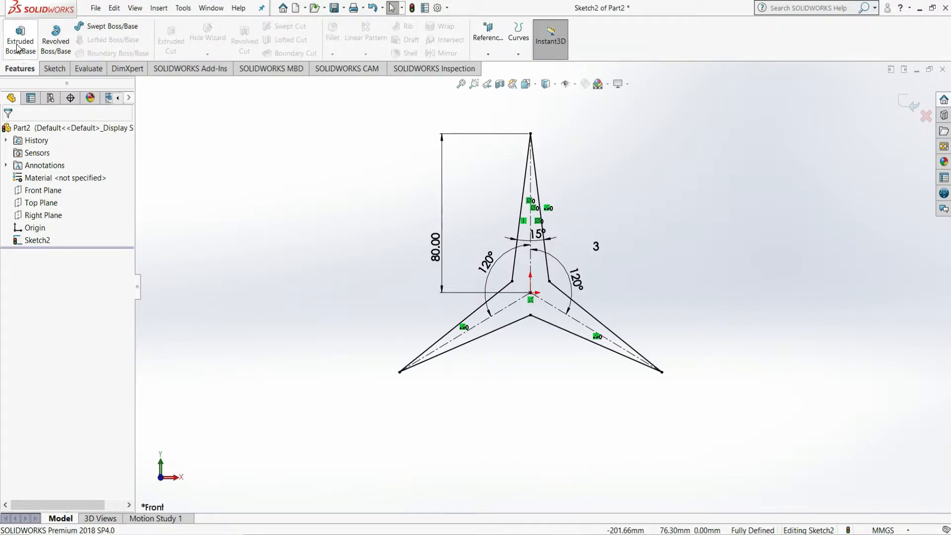
pyautogui.click(17, 42)
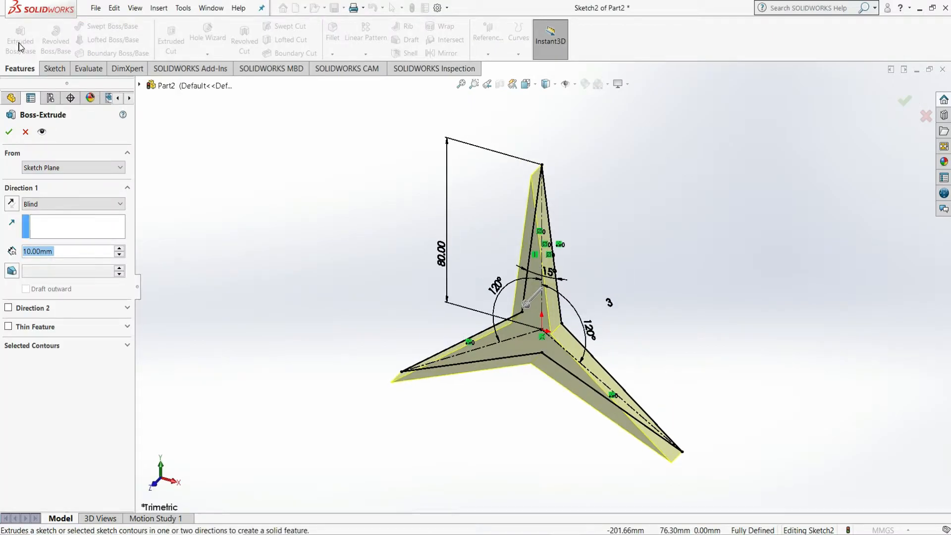
pyautogui.click(87, 205)
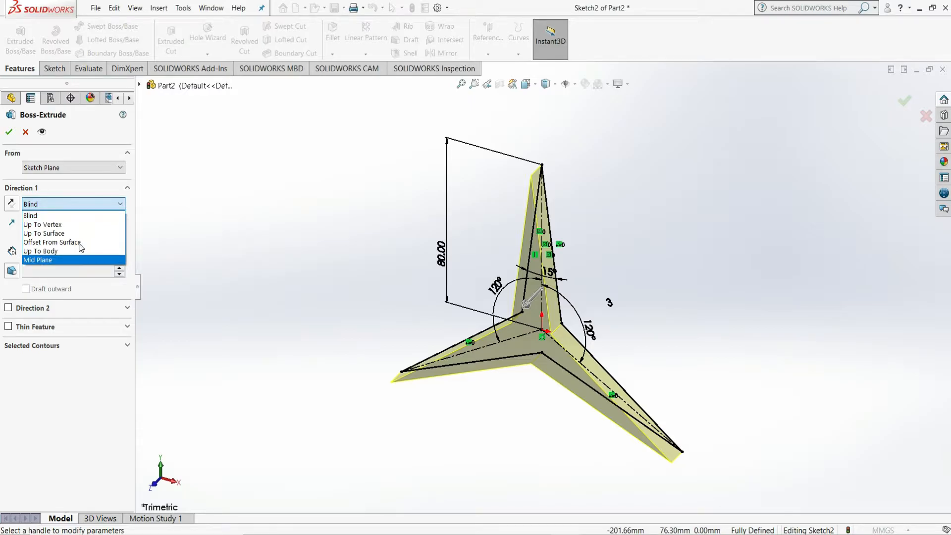
pyautogui.click(81, 259)
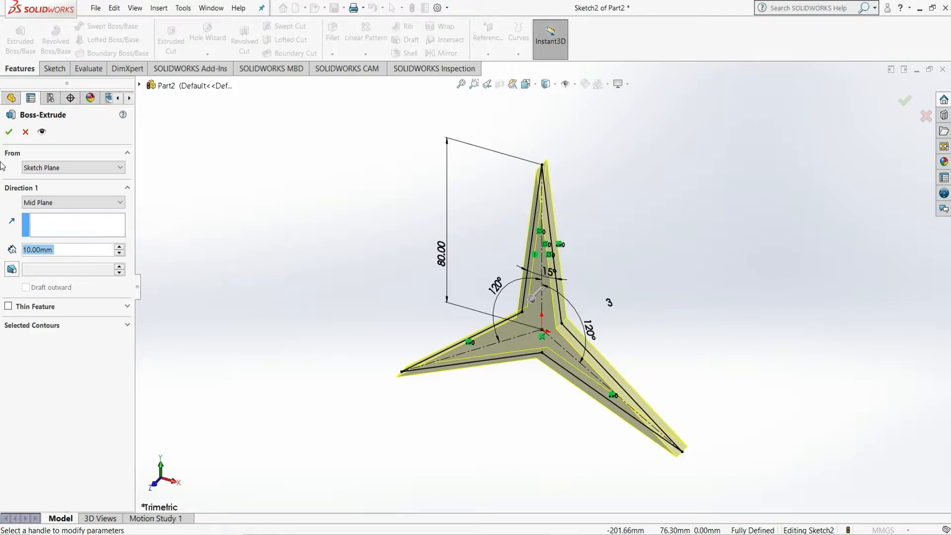
pyautogui.click(12, 271)
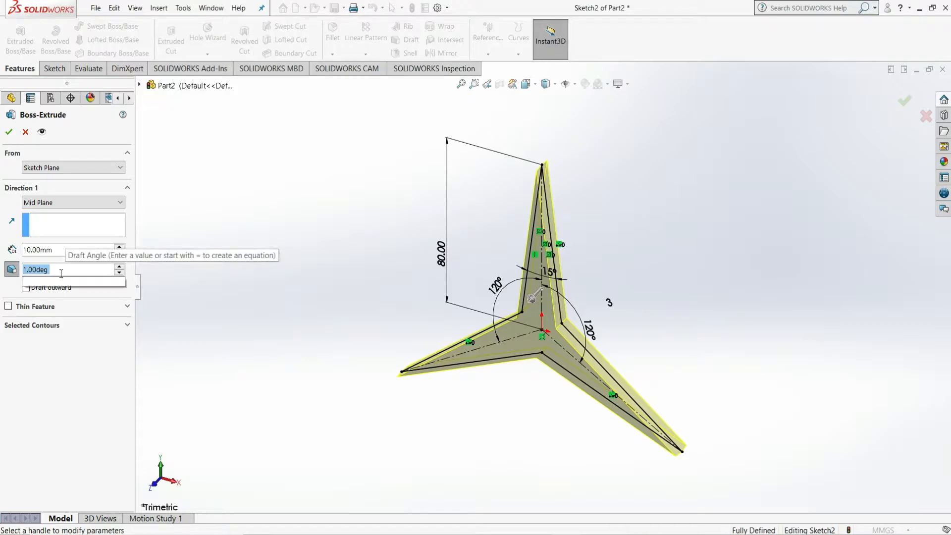
pyautogui.write('48')
pyautogui.press('Return')
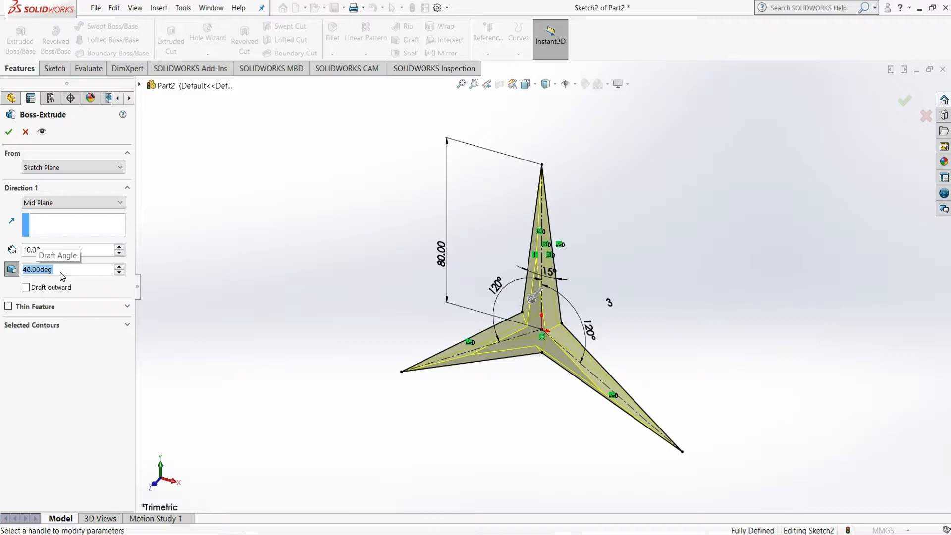
# Set the star extrusion's depth to 20 mm and finish the feature.
pyautogui.moveTo(574, 233); pyautogui.dragTo(577, 178, button='middle')
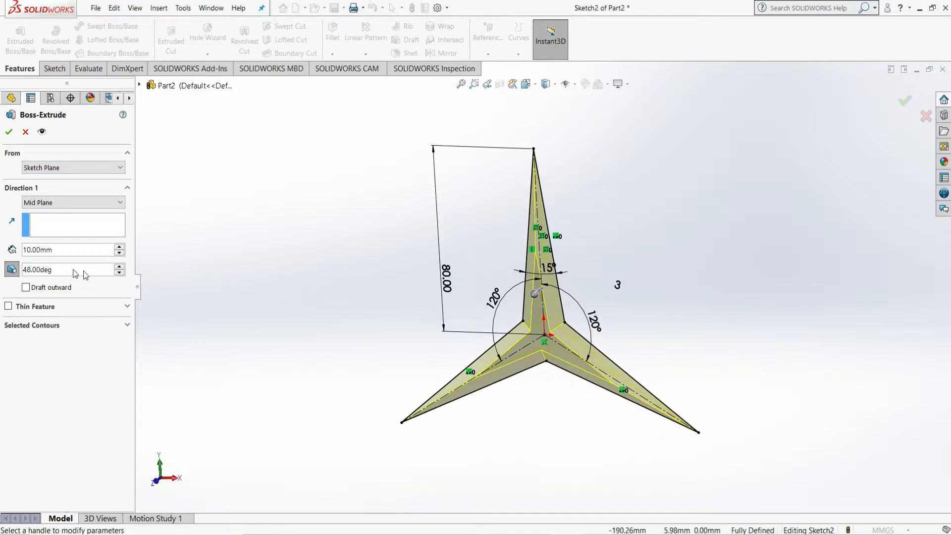
pyautogui.click(57, 272)
pyautogui.click(56, 271)
pyautogui.moveTo(56, 247); pyautogui.dragTo(17, 246)
pyautogui.write('20')
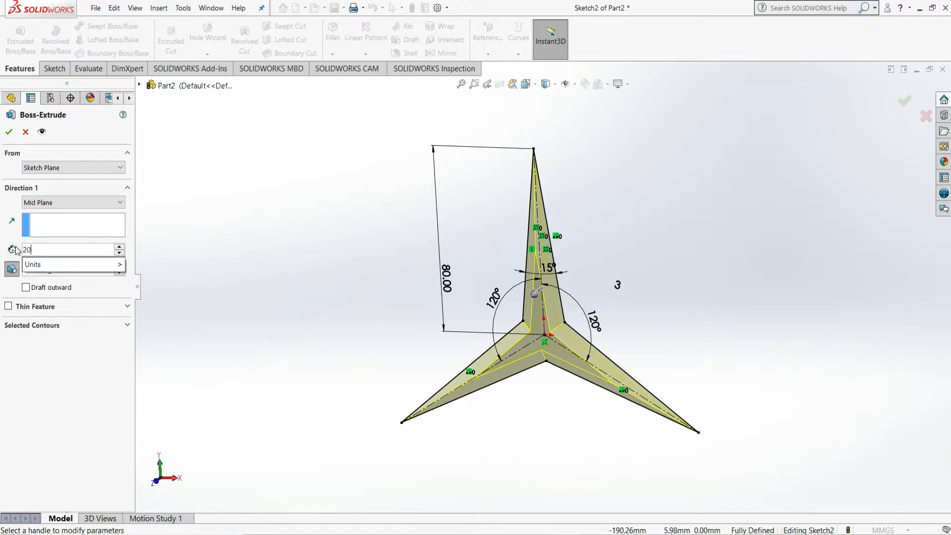
pyautogui.press('Return')
pyautogui.moveTo(870, 163); pyautogui.dragTo(506, 185, button='middle')
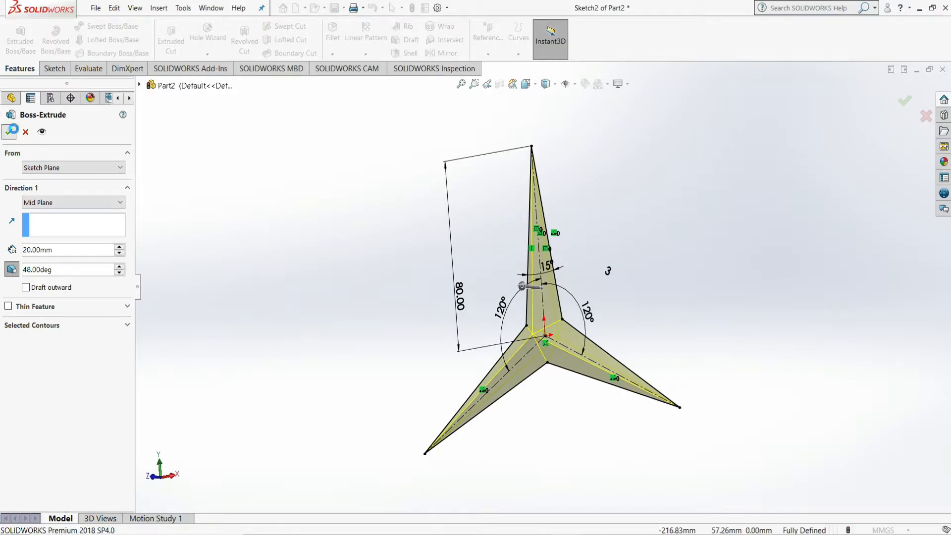
pyautogui.click(11, 130)
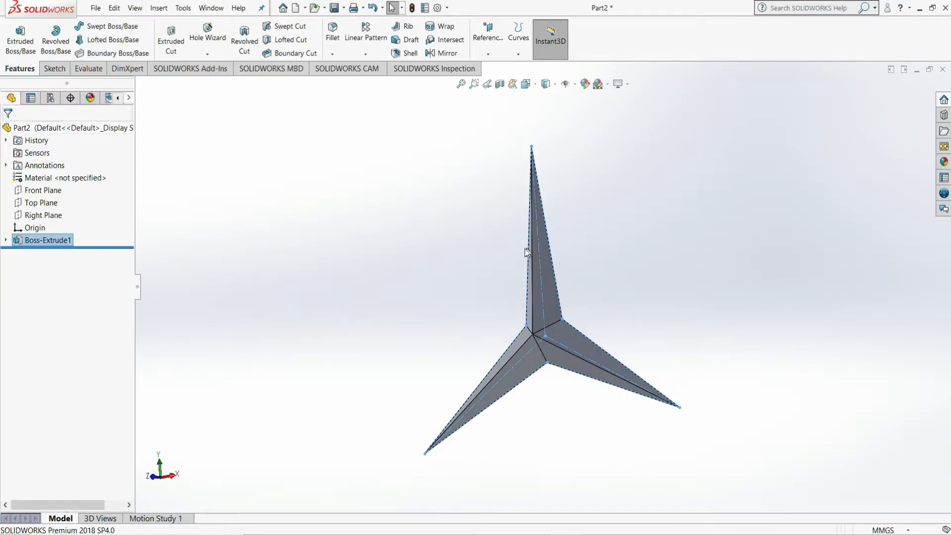
pyautogui.click(504, 259)
pyautogui.moveTo(668, 260); pyautogui.dragTo(804, 298, button='middle')
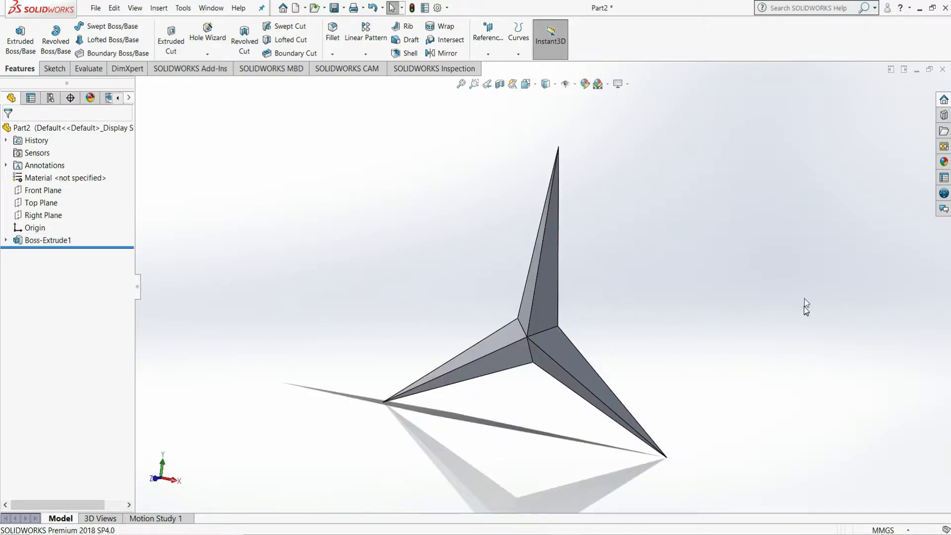
# Sketch a circle of 80 mm radius on the Front Plane, centered on the origin and passing through the upper arm's tip.
pyautogui.click(34, 192)
pyautogui.click(42, 177)
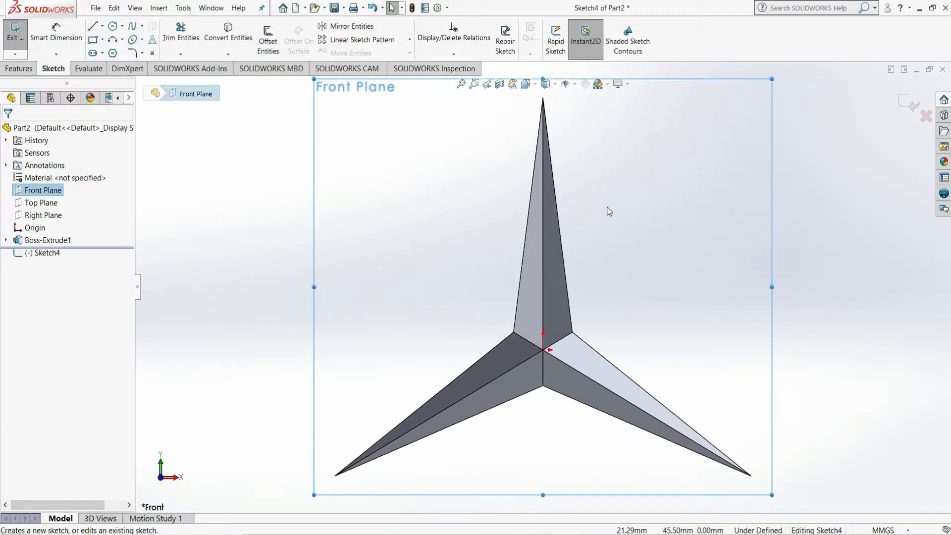
pyautogui.press('f')
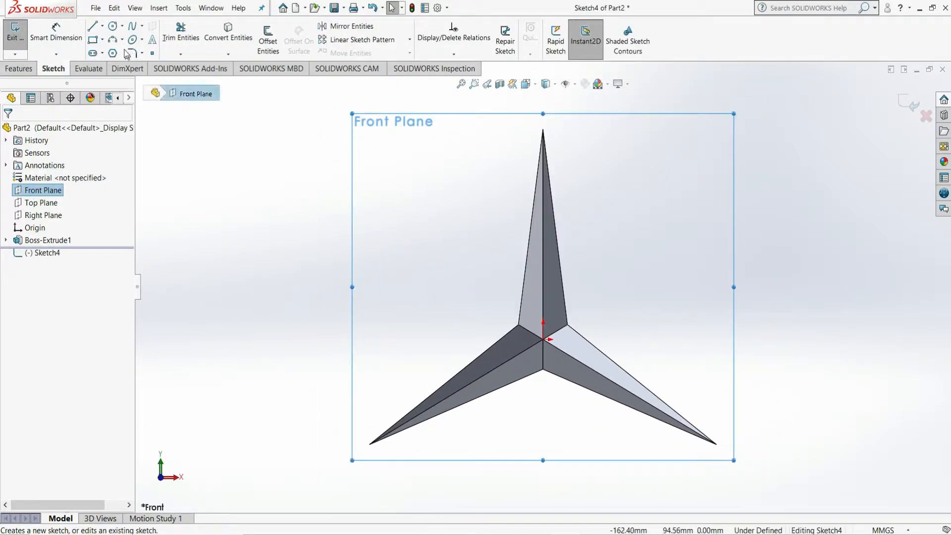
pyautogui.click(113, 26)
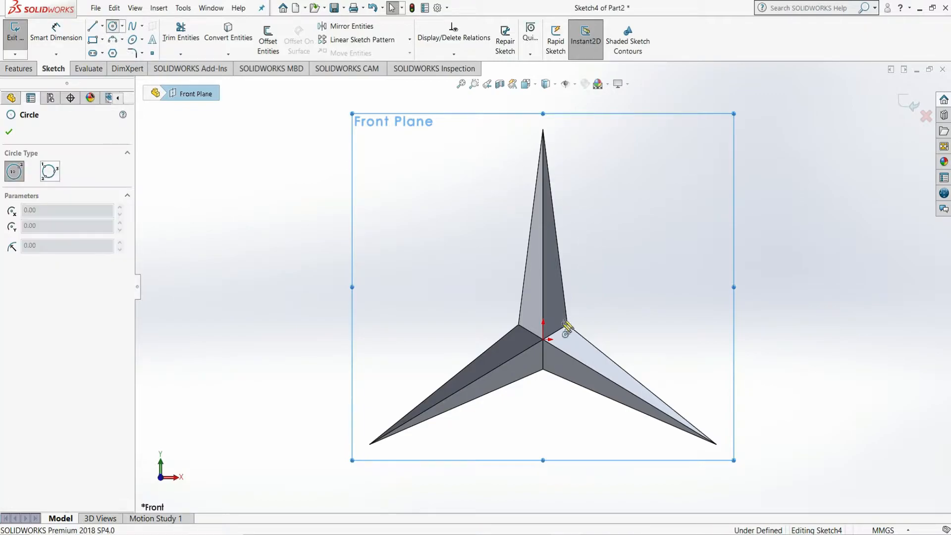
pyautogui.click(542, 339)
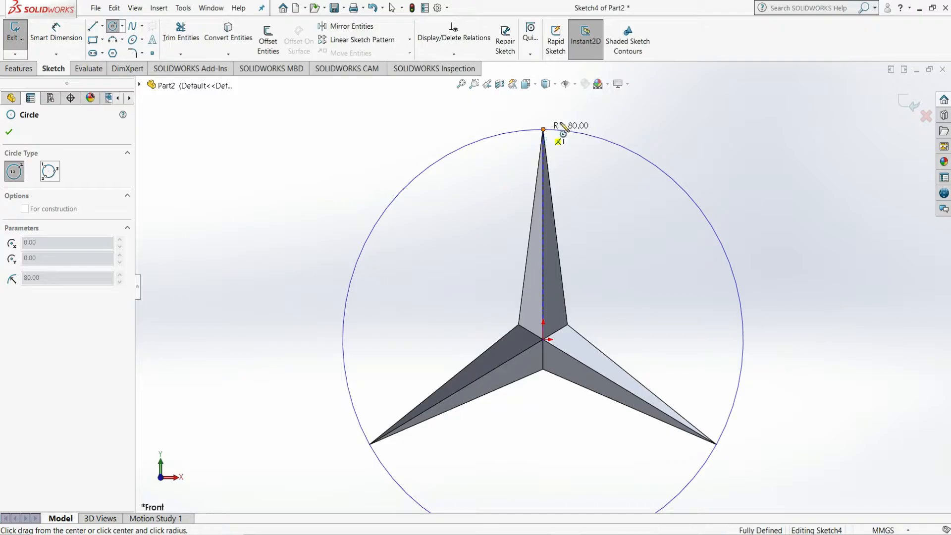
pyautogui.click(543, 130)
pyautogui.press('Escape')
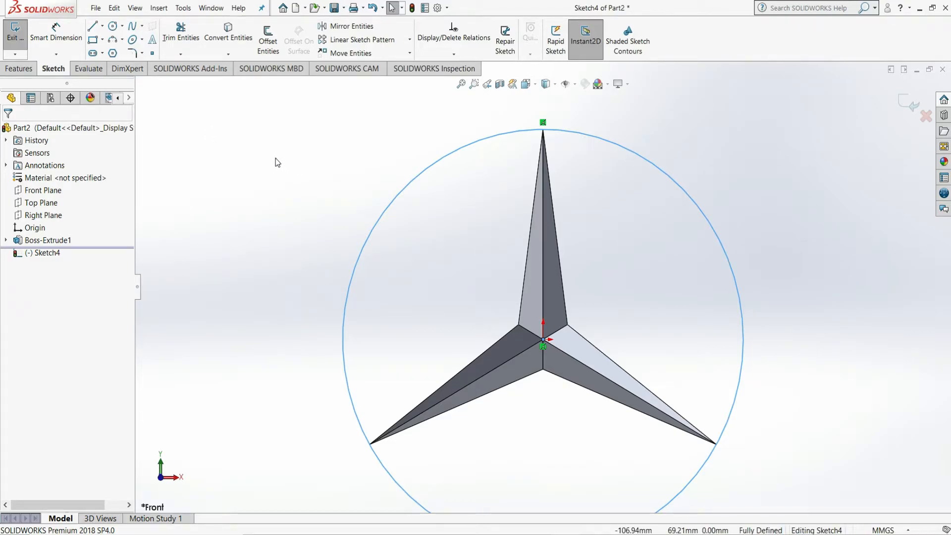
pyautogui.click(24, 68)
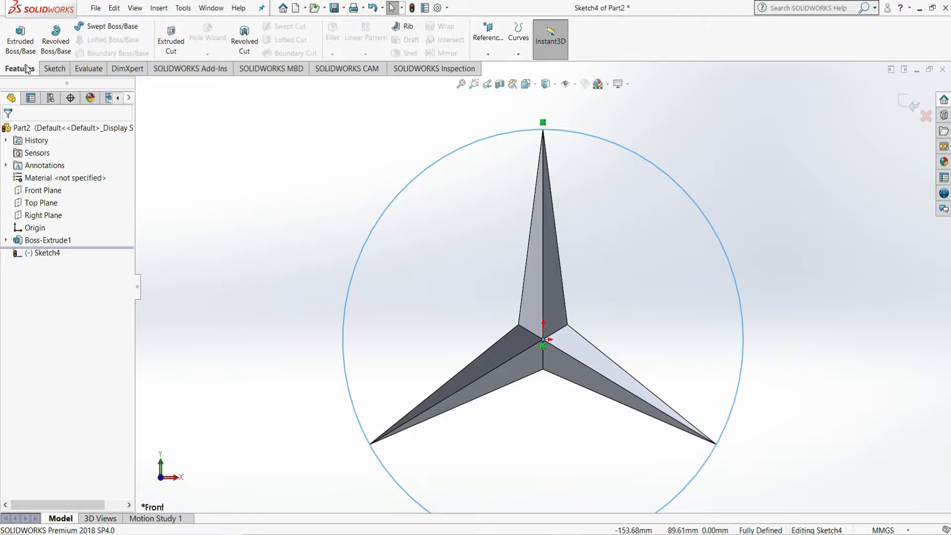
pyautogui.click(54, 72)
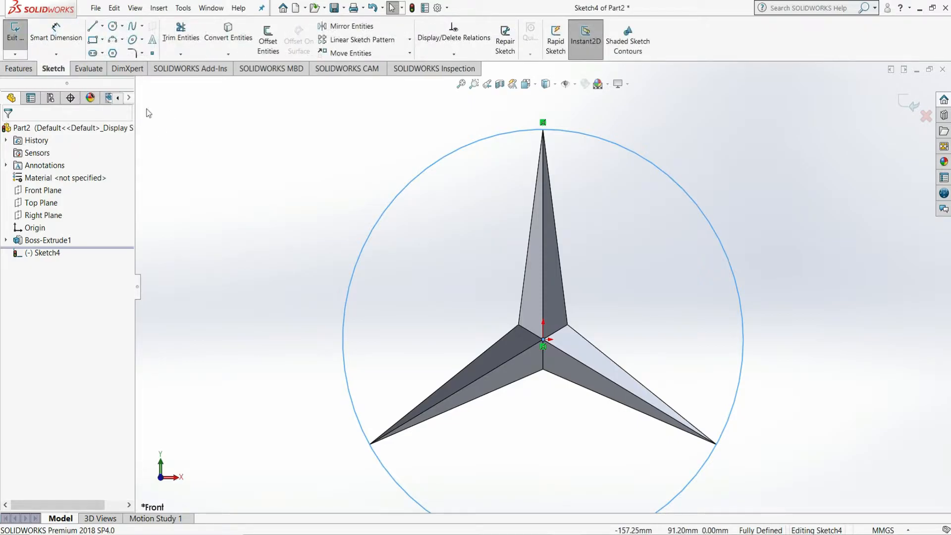
pyautogui.click(62, 47)
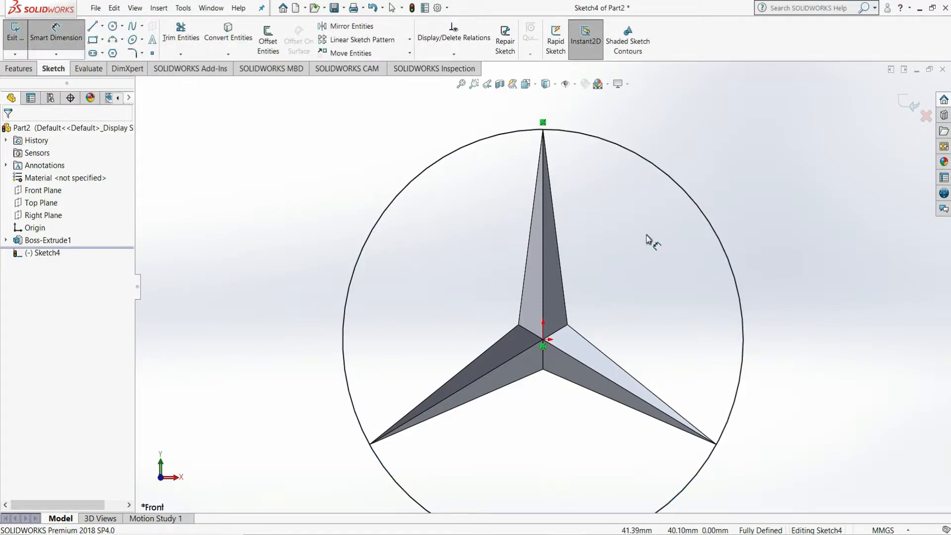
pyautogui.press('Escape')
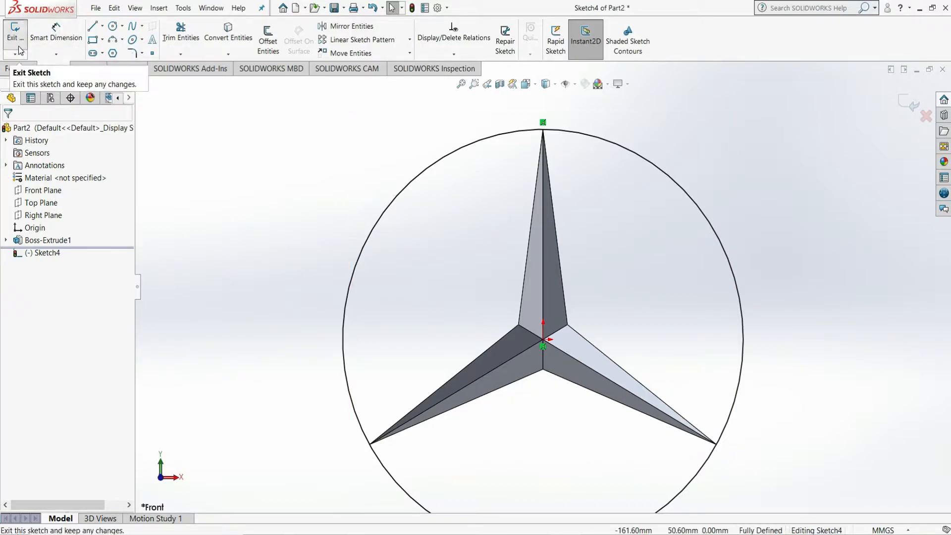
# Set up a swept boss with a circular profile, using the circle through the arm tips as its path.
pyautogui.click(19, 69)
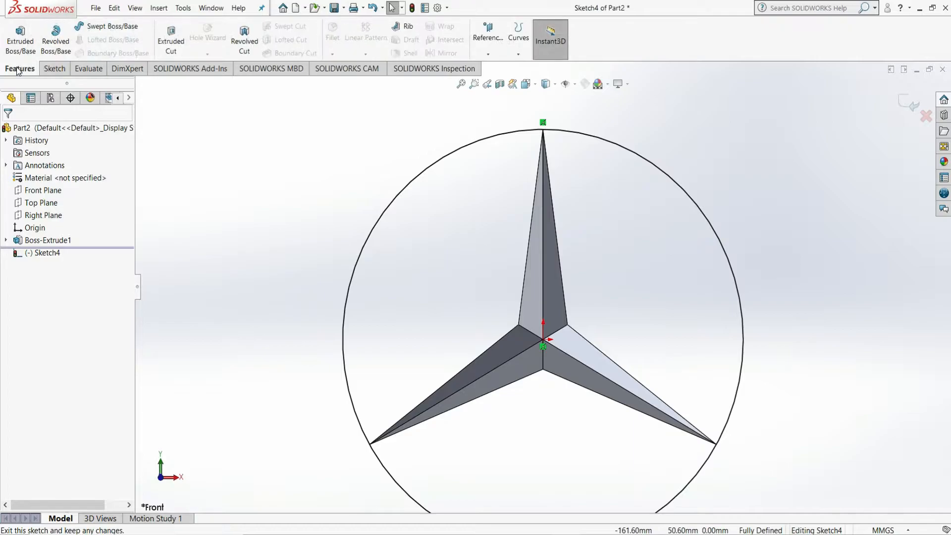
pyautogui.click(98, 30)
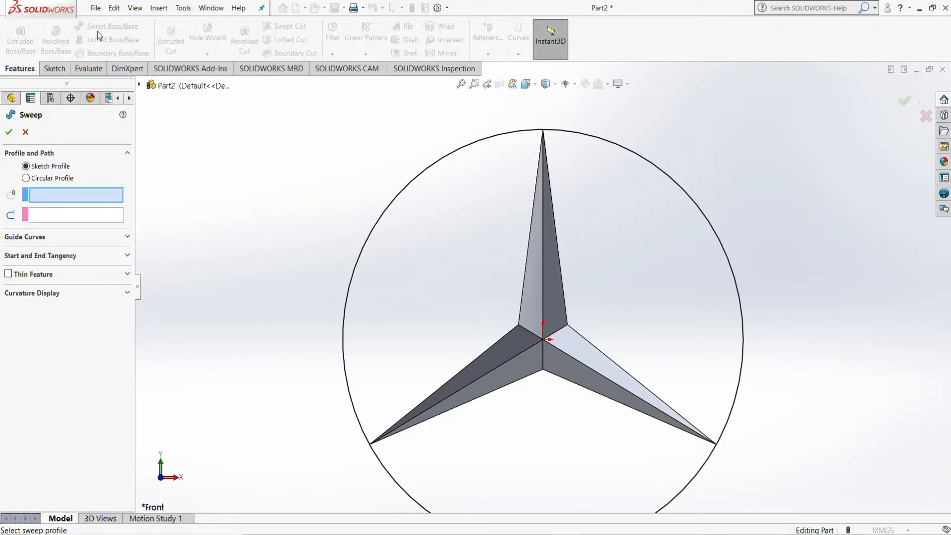
pyautogui.click(373, 228)
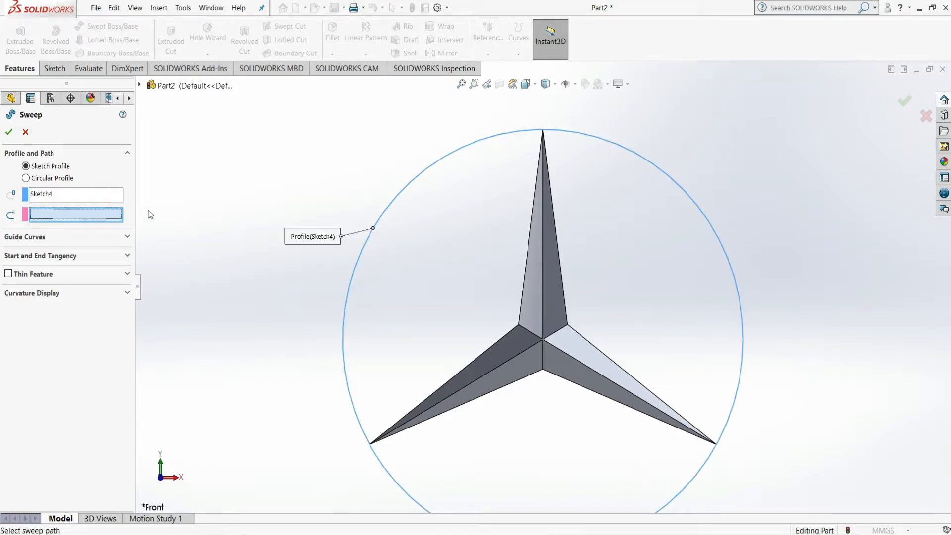
pyautogui.click(71, 180)
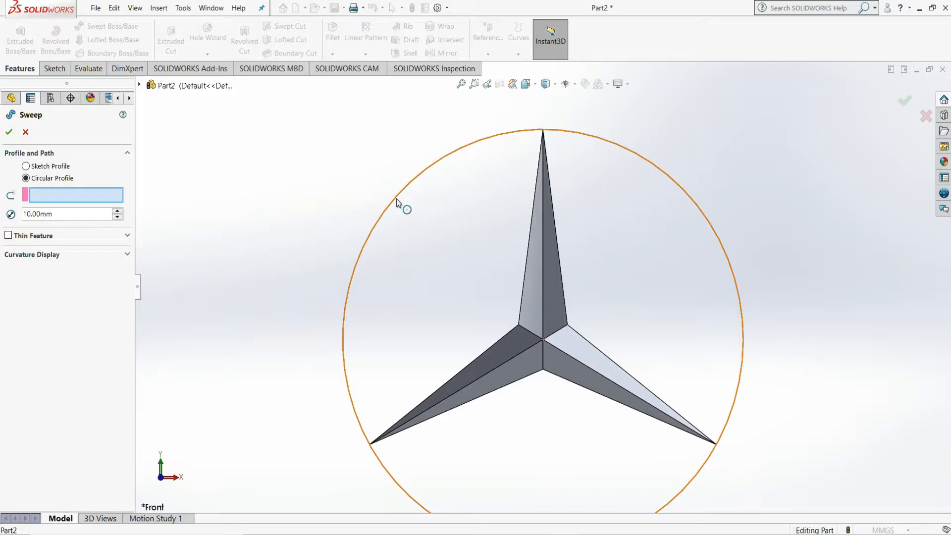
pyautogui.click(406, 184)
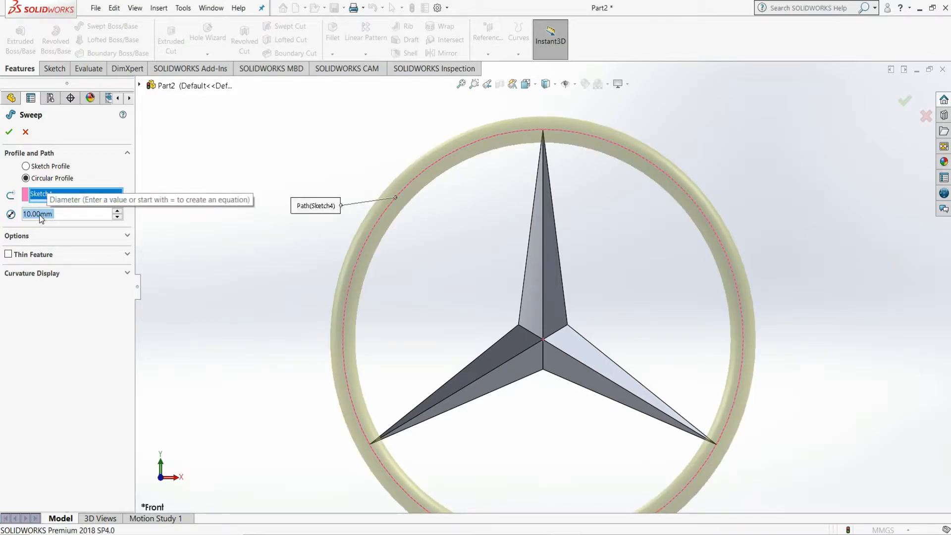
# Set the sweep's profile diameter to 1 mm, make it a one-direction thin feature 1 mm thick, and finish the ring.
pyautogui.write('2')
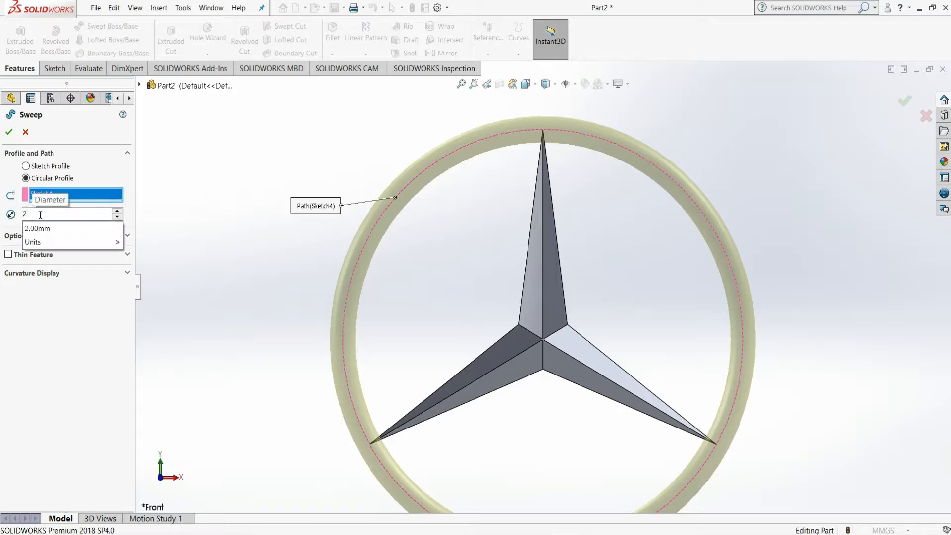
pyautogui.press('BackSpace')
pyautogui.write('1')
pyautogui.press('Return')
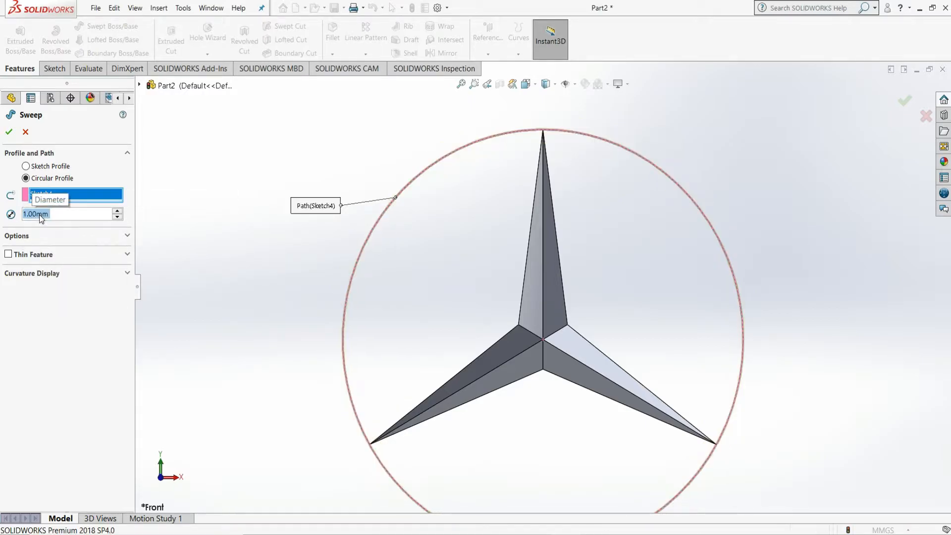
pyautogui.click(8, 254)
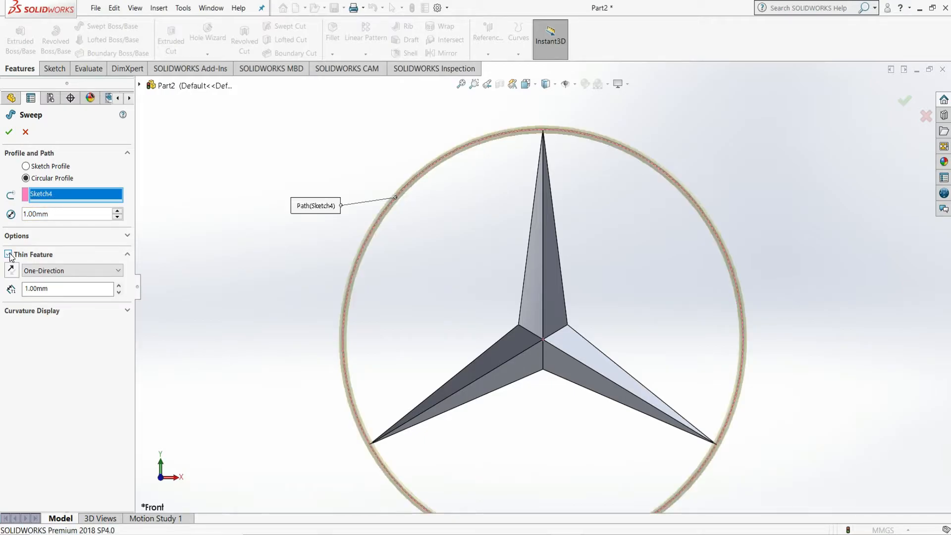
pyautogui.press('Return')
pyautogui.click(293, 230)
pyautogui.scroll(3, 537, 337)
pyautogui.scroll(-2, 580, 482)
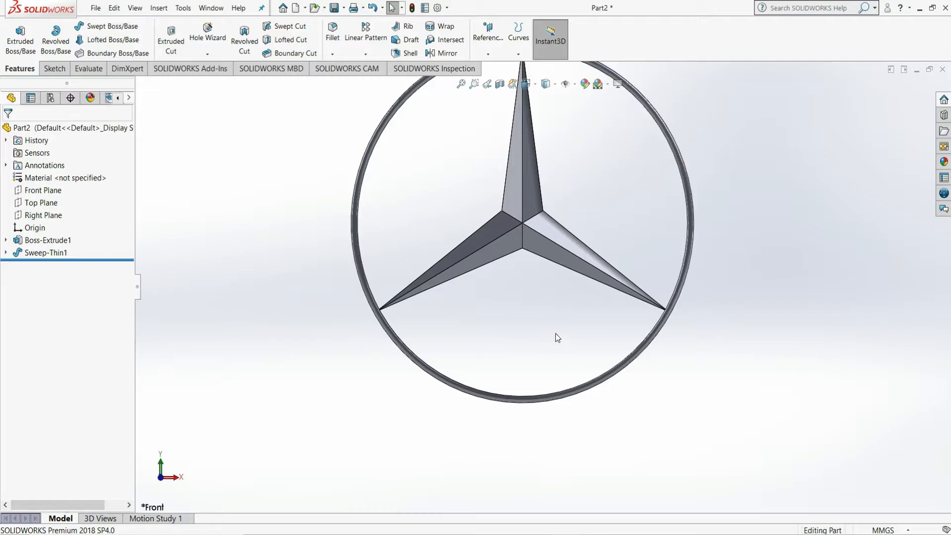
# Start a sketch on the Front Plane and draw a vertical centerline about 173 mm long downward from the origin.
pyautogui.click(54, 69)
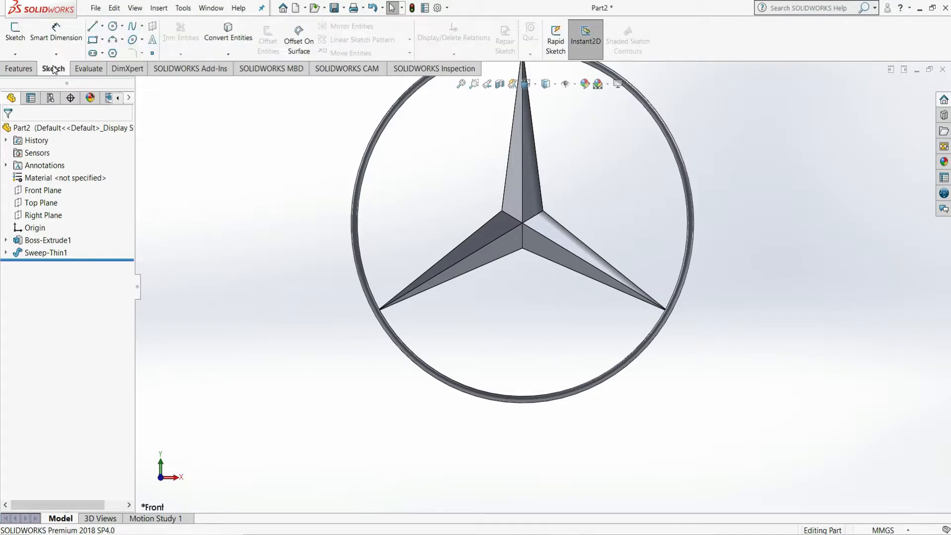
pyautogui.click(42, 194)
pyautogui.click(52, 182)
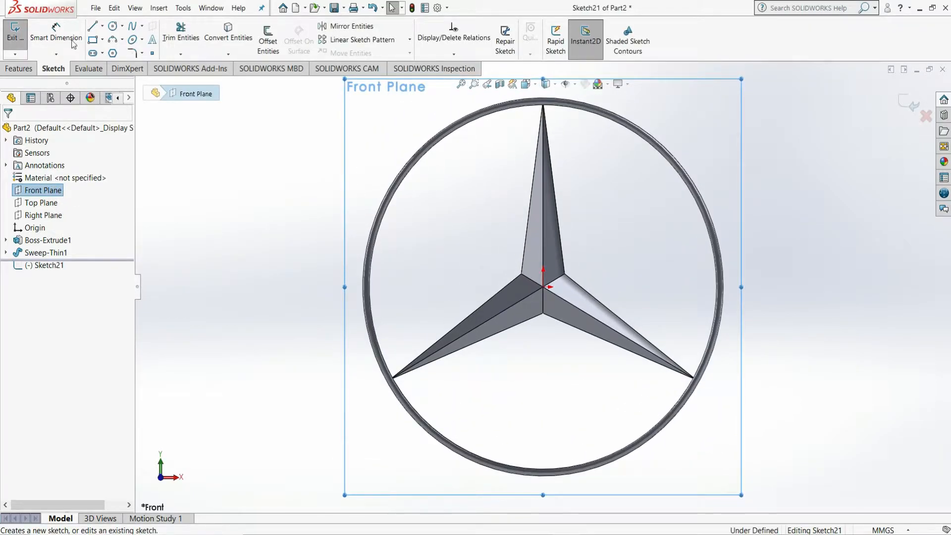
pyautogui.click(103, 26)
pyautogui.click(111, 51)
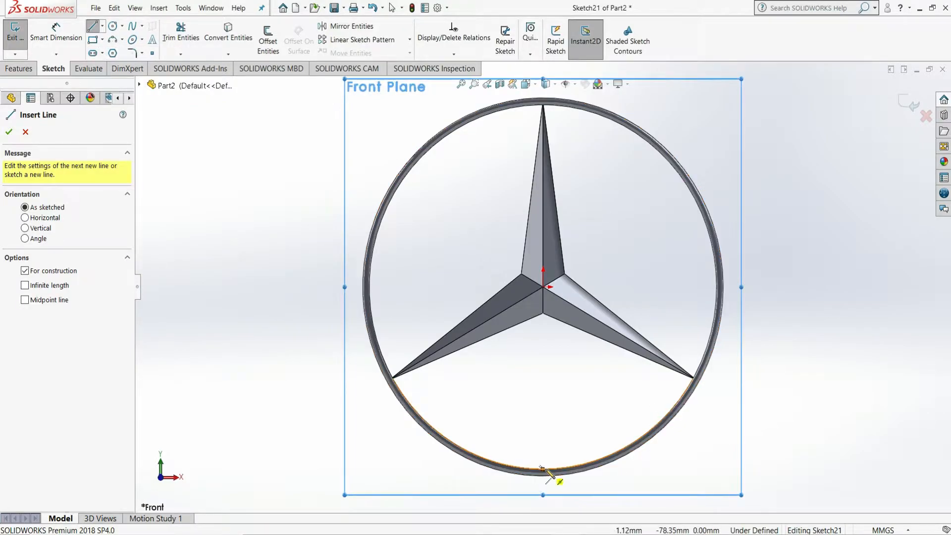
pyautogui.click(543, 287)
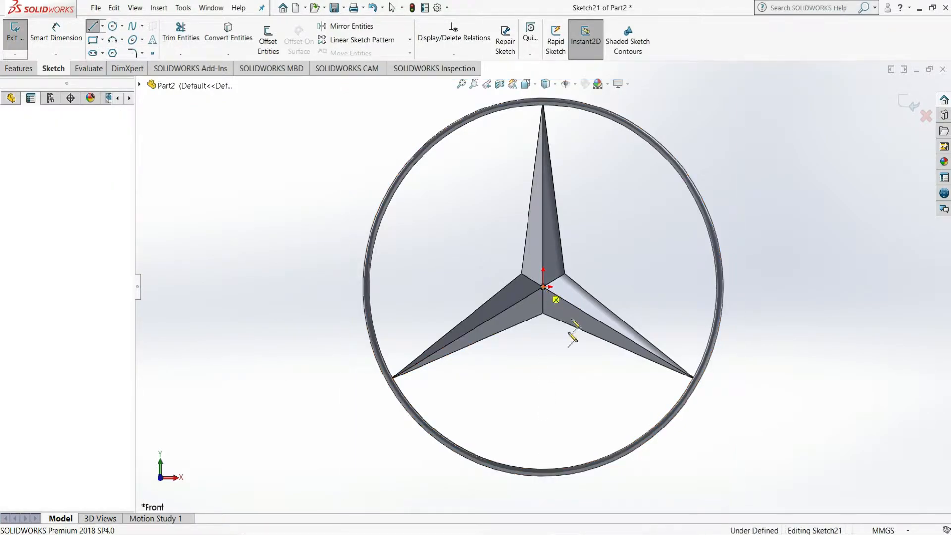
pyautogui.scroll(3, 549, 279)
pyautogui.scroll(2, 550, 270)
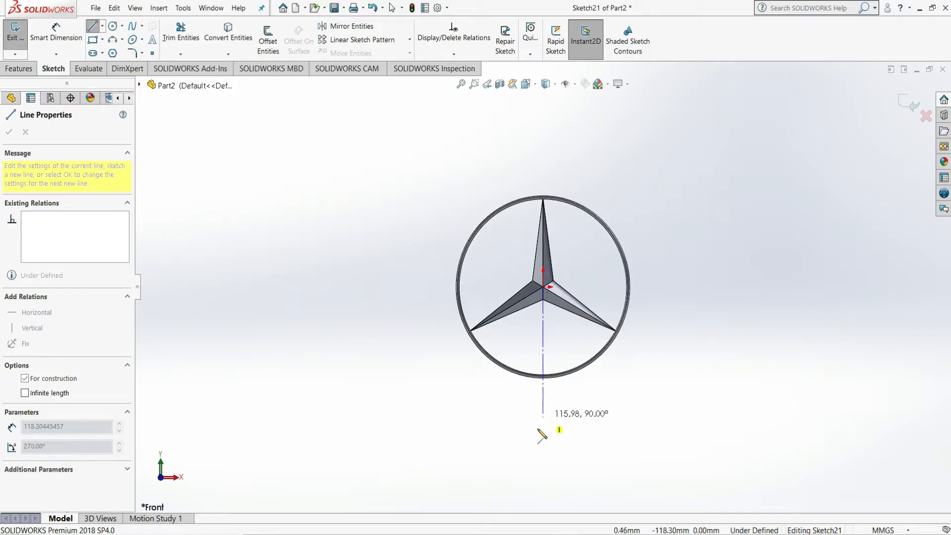
pyautogui.click(543, 479)
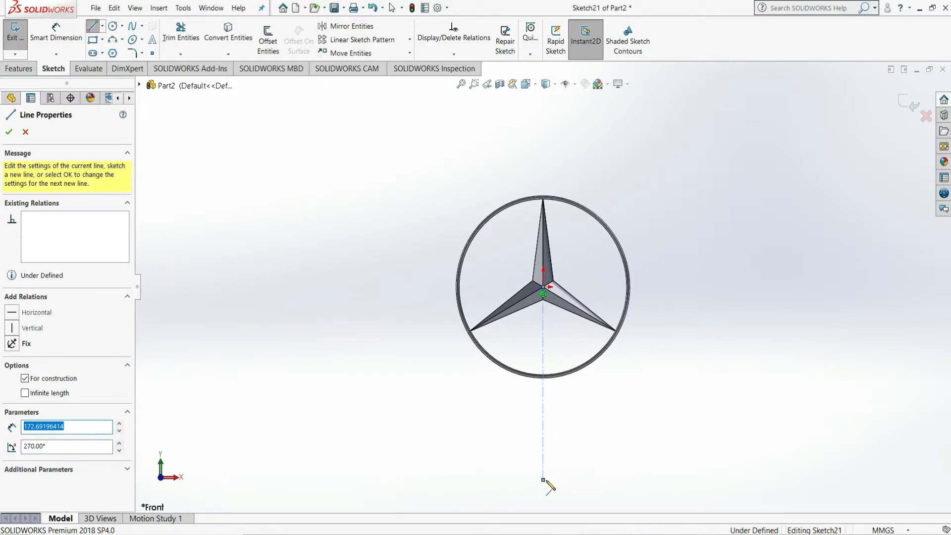
pyautogui.press('Escape')
# Convert the ring's outer silhouette edge into the sketch and trim away the part of the centerline inside the ring.
pyautogui.scroll(-5, 571, 440)
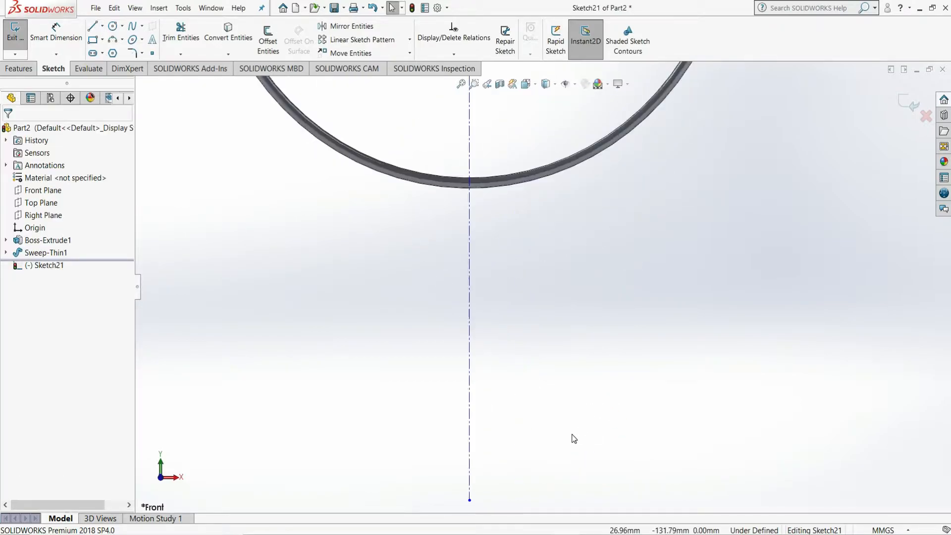
pyautogui.click(219, 38)
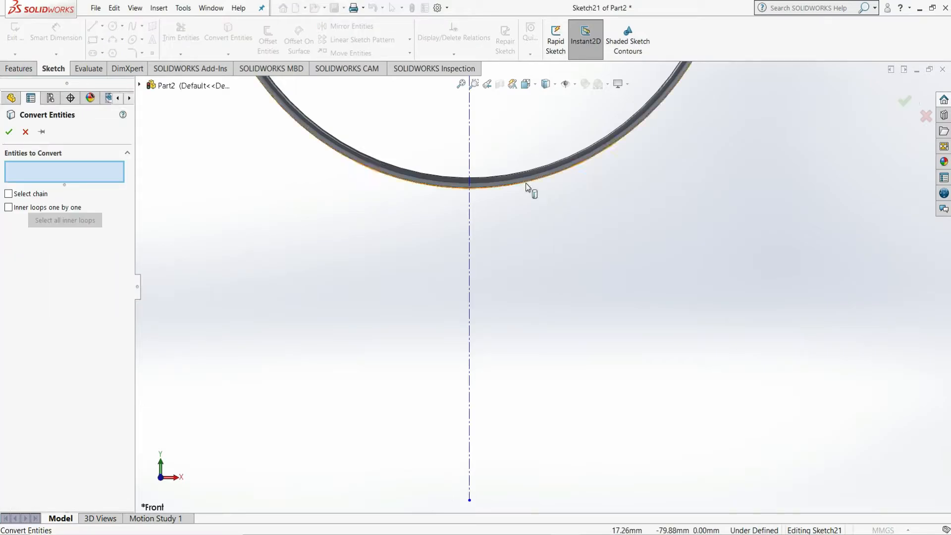
pyautogui.click(543, 186)
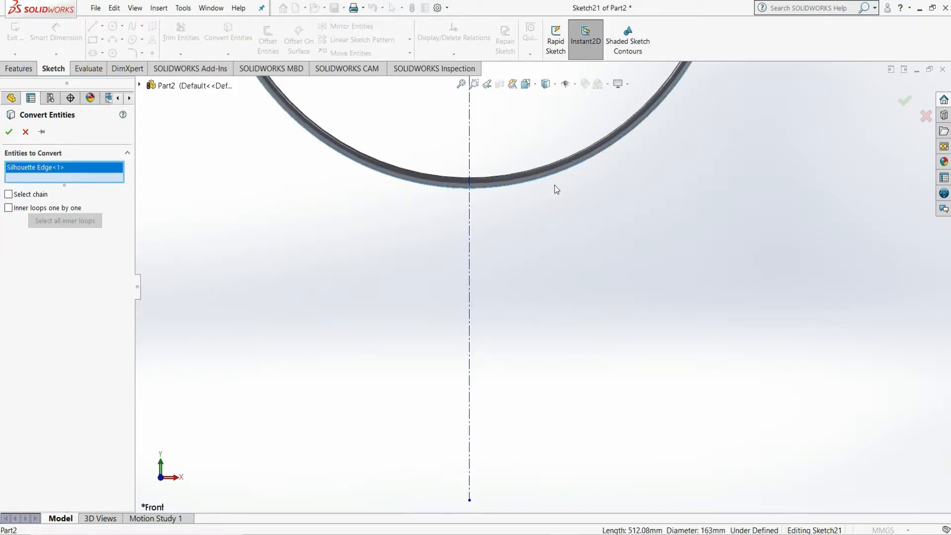
pyautogui.click(13, 131)
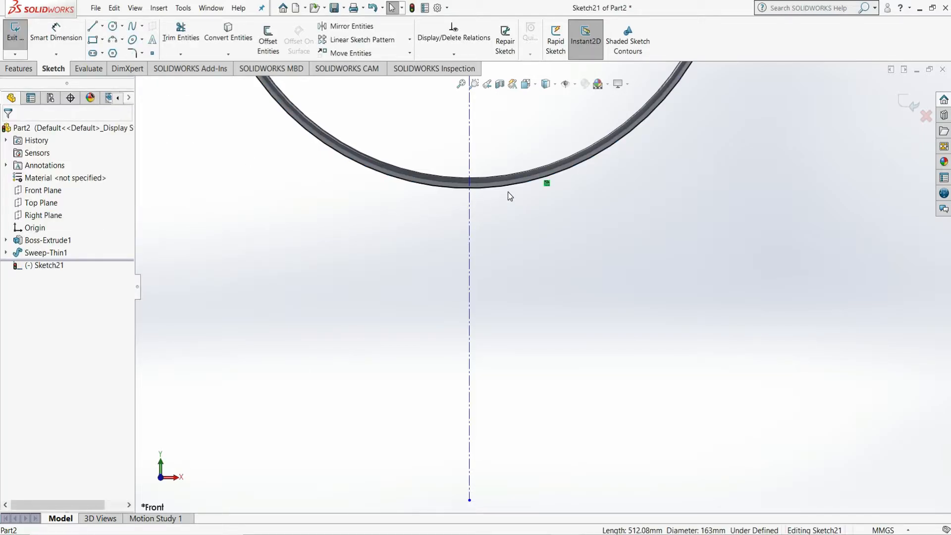
pyautogui.click(182, 34)
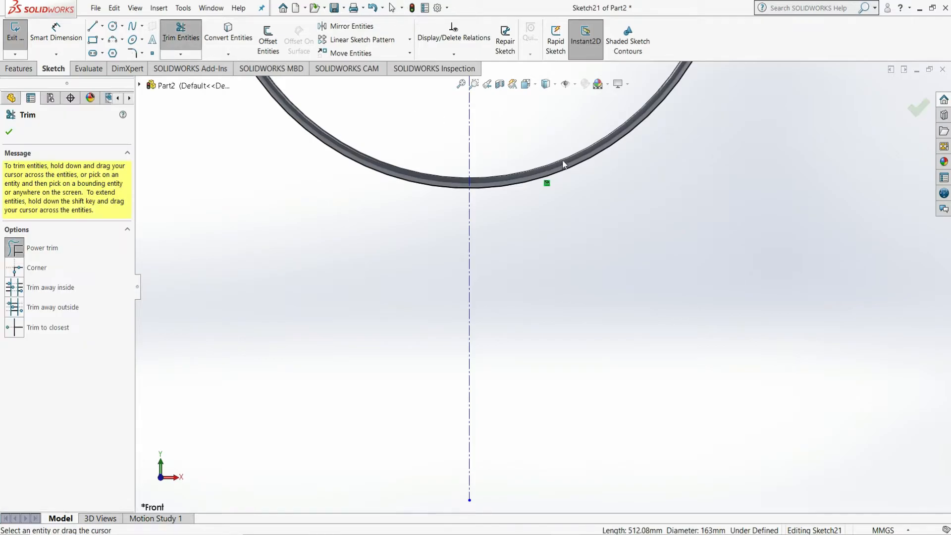
pyautogui.moveTo(510, 119); pyautogui.dragTo(447, 134)
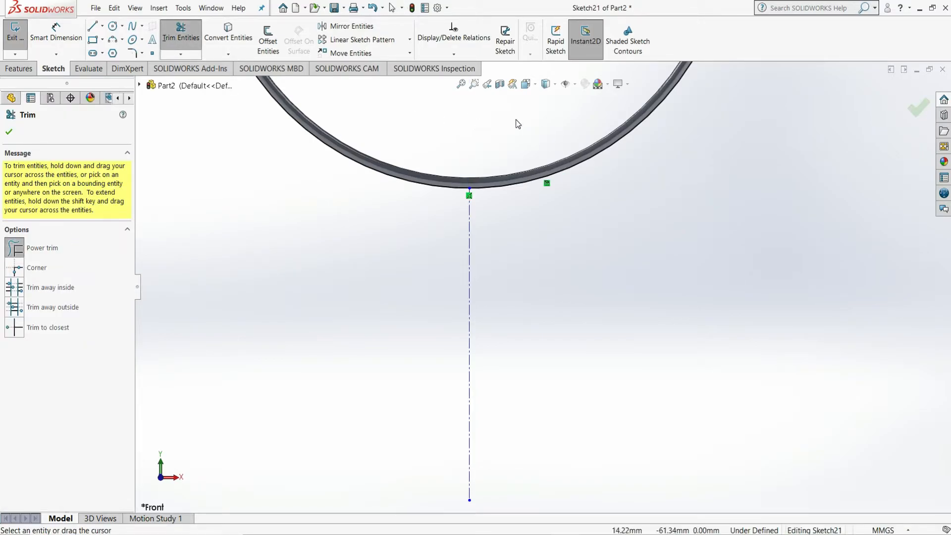
pyautogui.press('Escape')
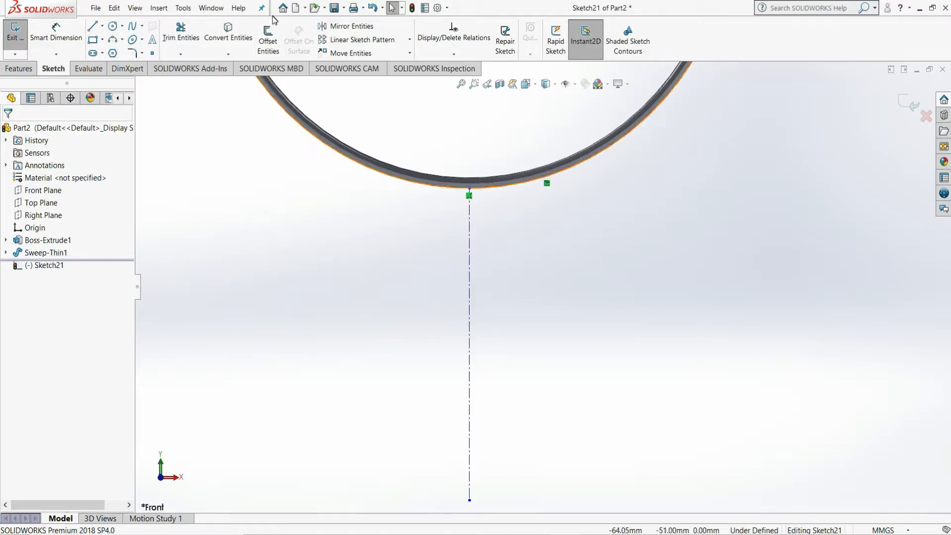
# Offset the trimmed centerline 2 mm toward its right side and dimension the offset line's length at 80 mm.
pyautogui.click(268, 40)
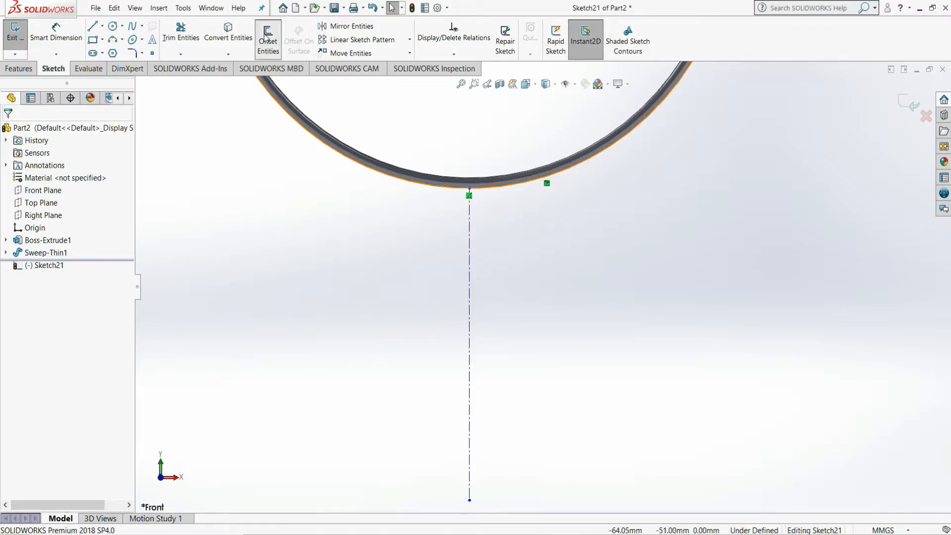
pyautogui.click(470, 226)
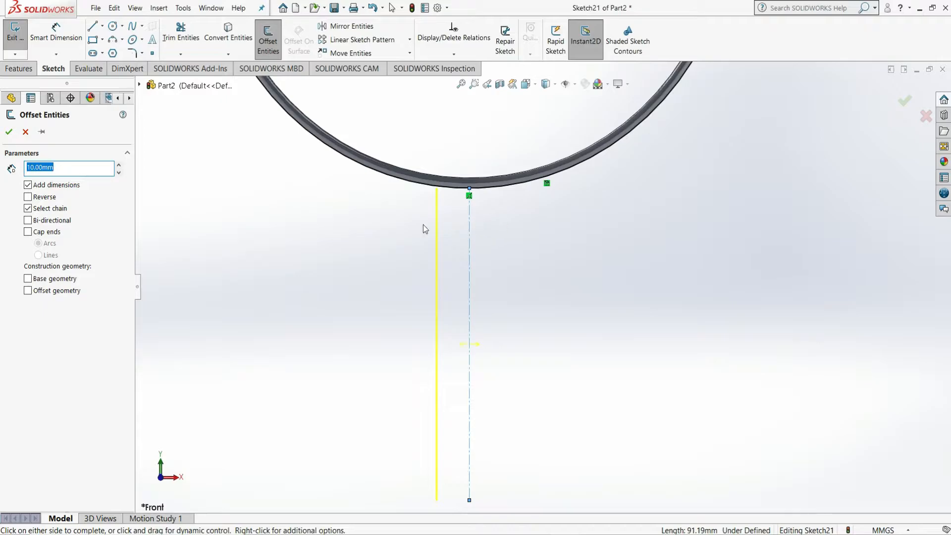
pyautogui.click(28, 198)
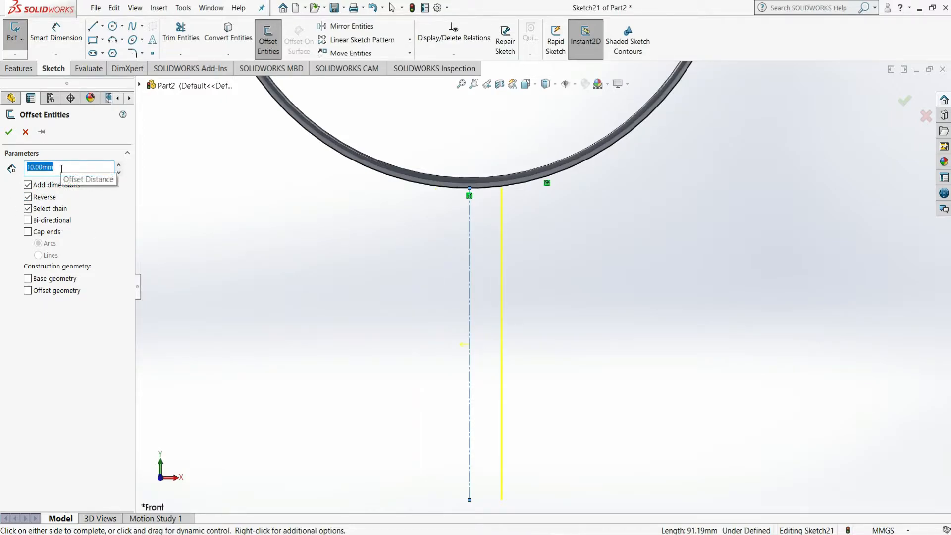
pyautogui.write('2')
pyautogui.press('Return')
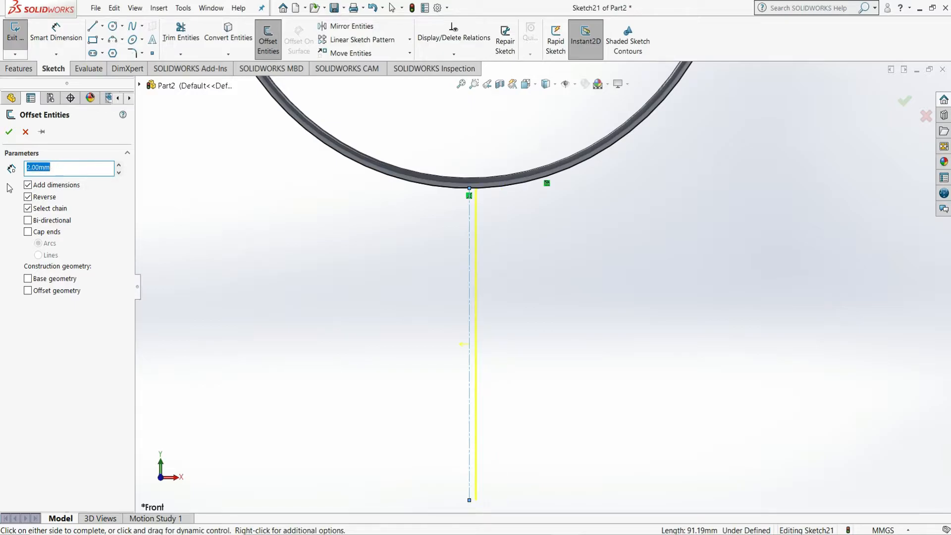
pyautogui.click(9, 132)
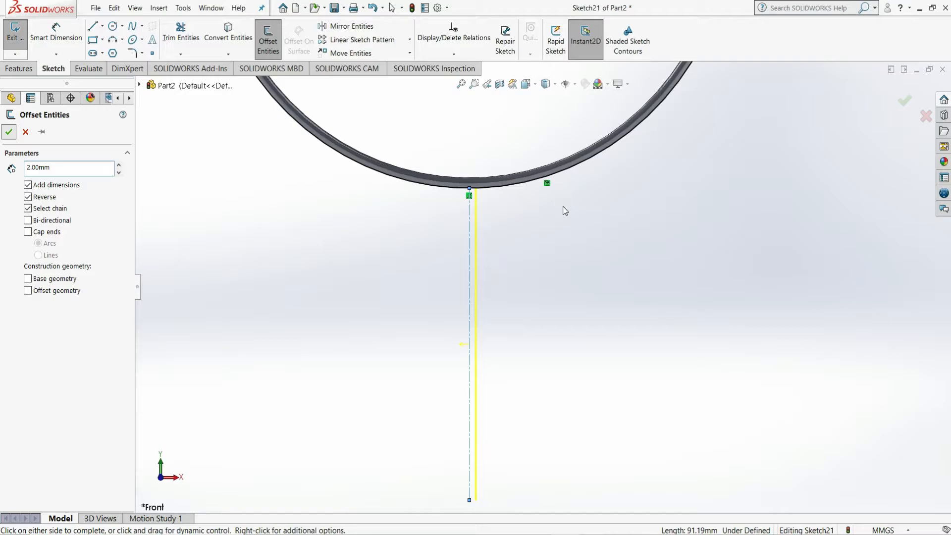
pyautogui.scroll(1, 524, 247)
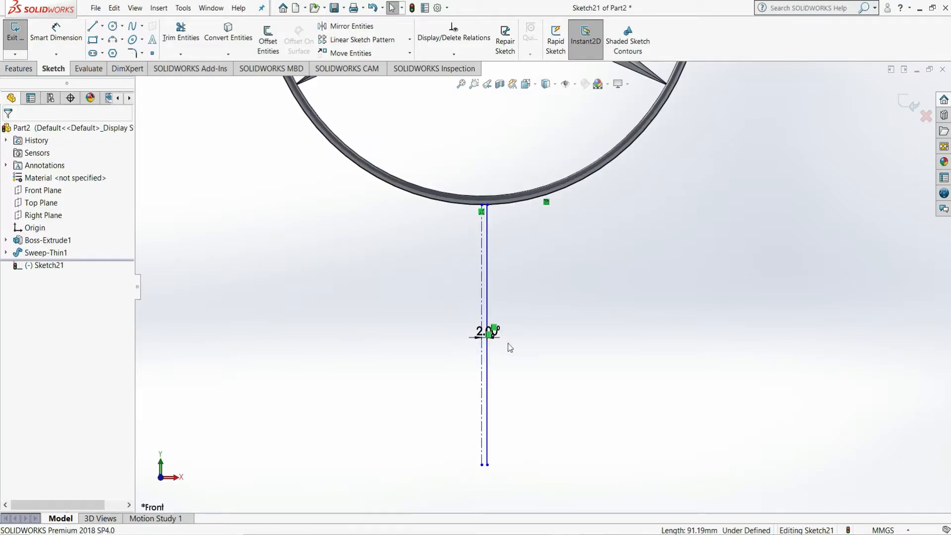
pyautogui.scroll(-2, 502, 460)
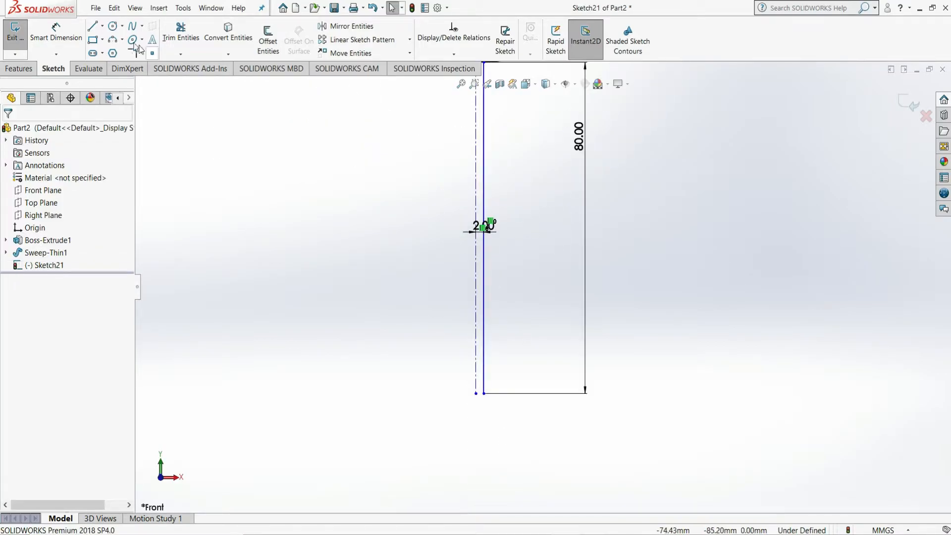
# Draw a horizontal base line about 14 mm long rightward from the centerline's lower end, with a short vertical line up from its outer end.
pyautogui.click(476, 394)
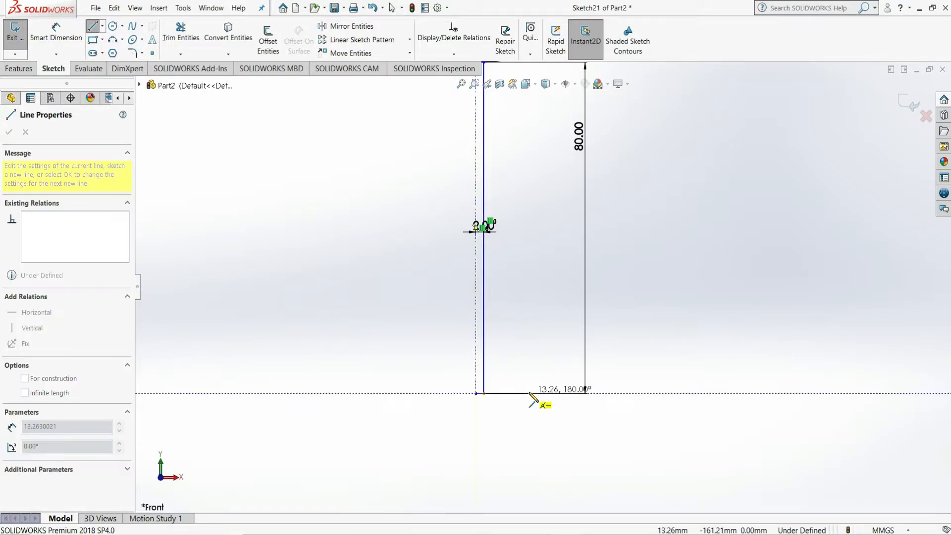
pyautogui.click(533, 393)
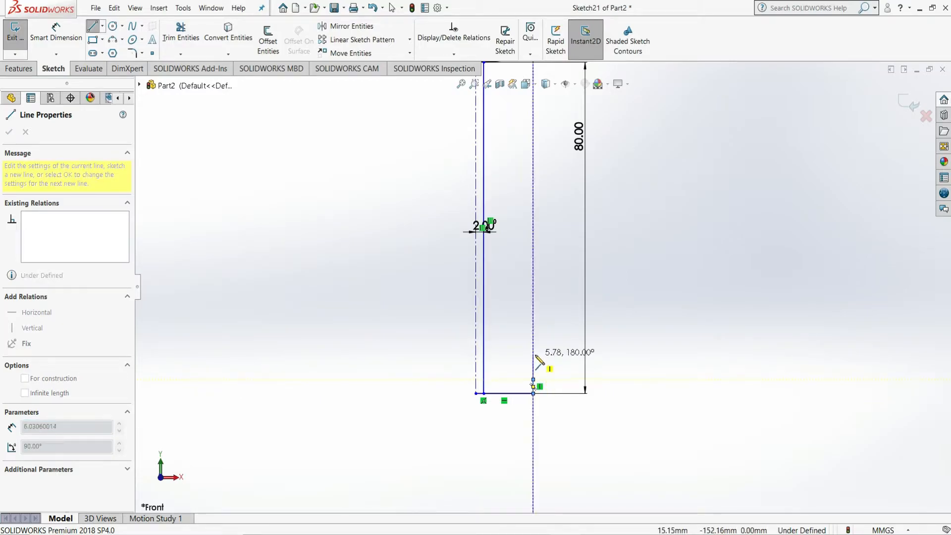
pyautogui.doubleClick(533, 379)
pyautogui.press('Escape')
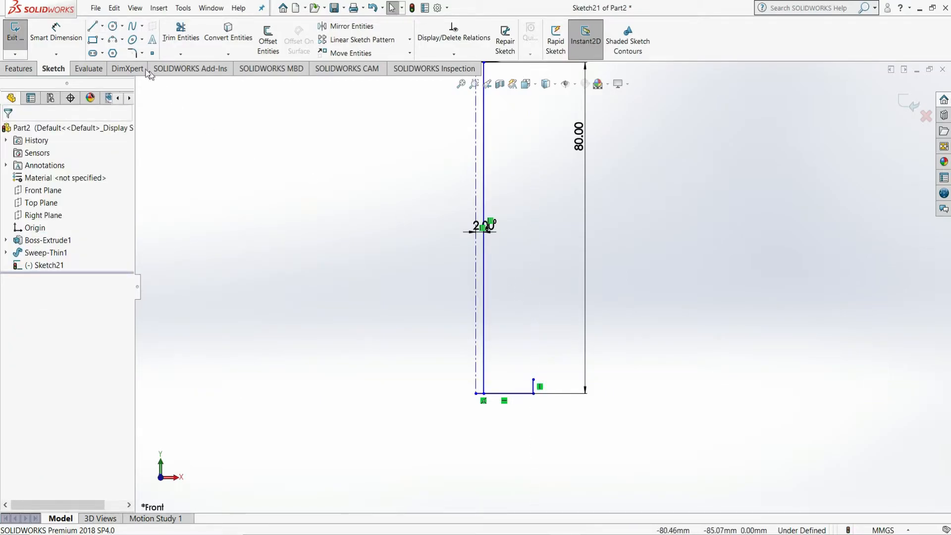
# Draw a concave three-point arc, radius about 27 mm, from the offset stem line to the top of the short vertical line.
pyautogui.click(113, 40)
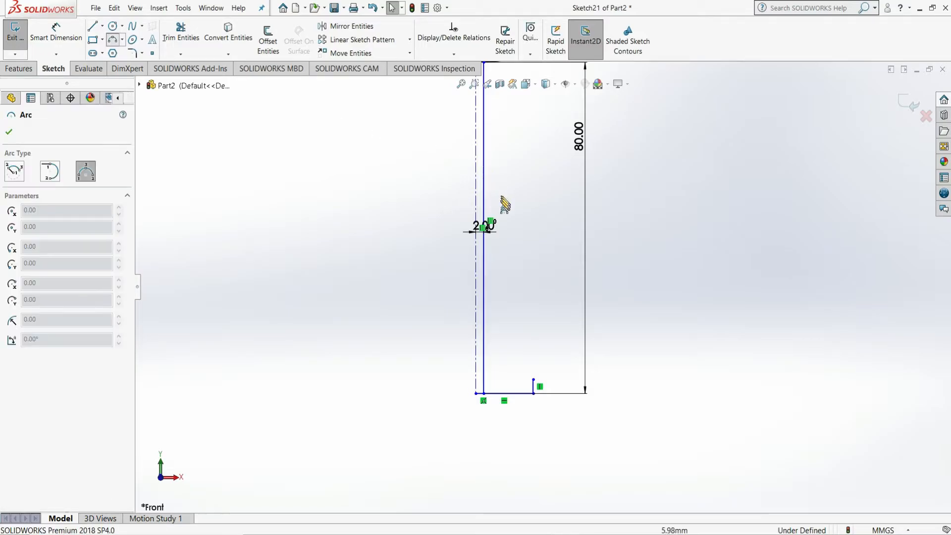
pyautogui.click(483, 271)
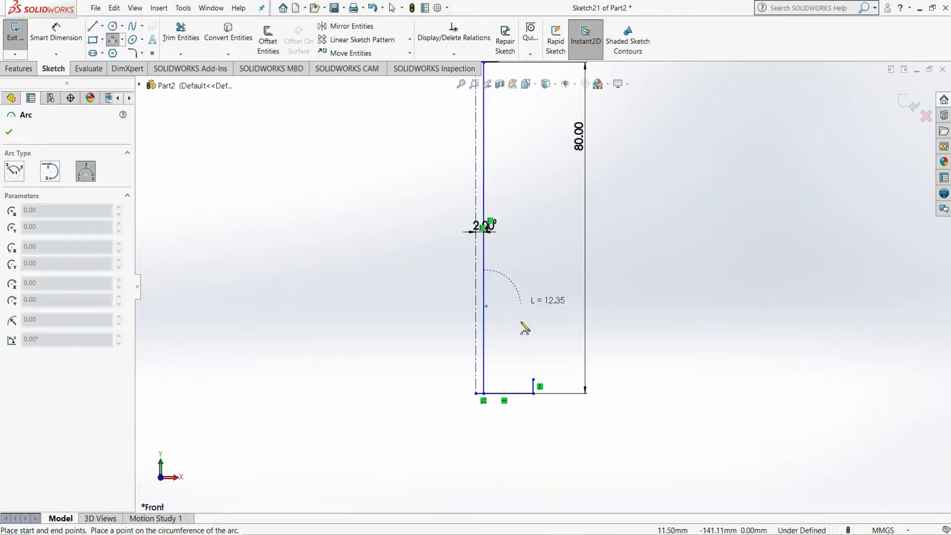
pyautogui.click(533, 379)
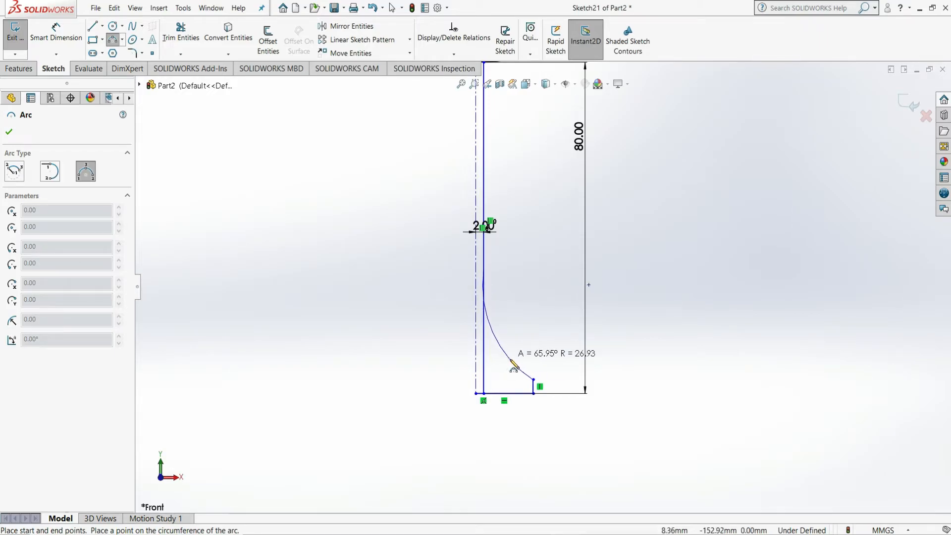
pyautogui.click(514, 367)
pyautogui.press('Escape')
# Dimension the horizontal base line at 20 mm.
pyautogui.press('d')
pyautogui.click(510, 393)
pyautogui.click(508, 442)
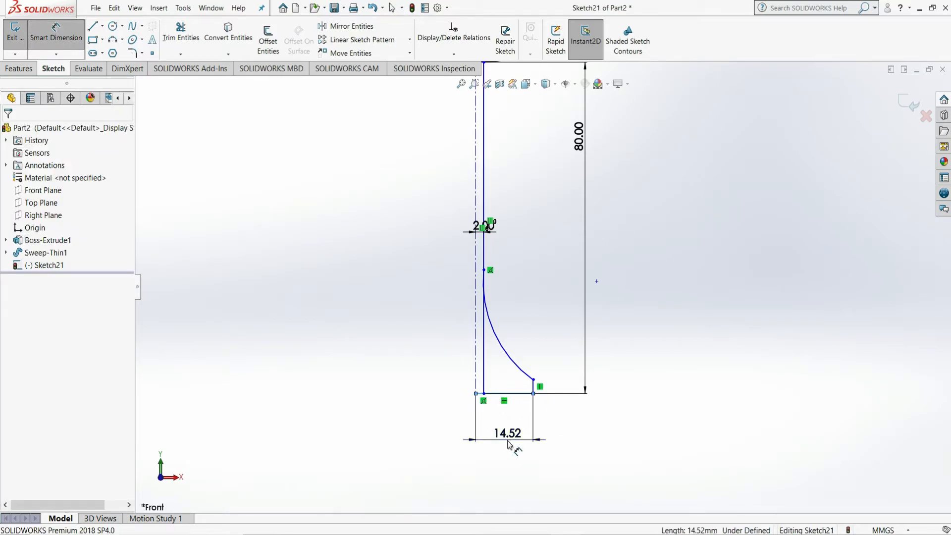
pyautogui.write('20')
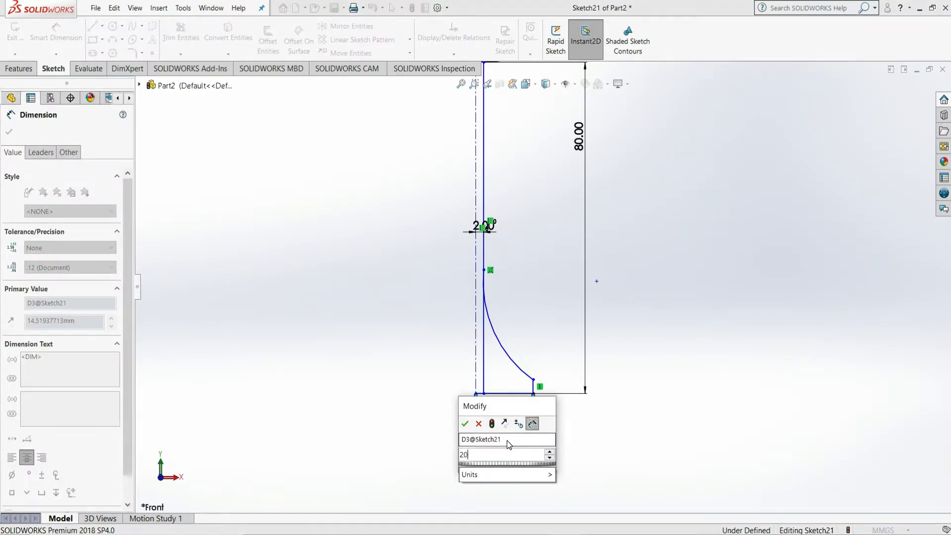
pyautogui.press('Return')
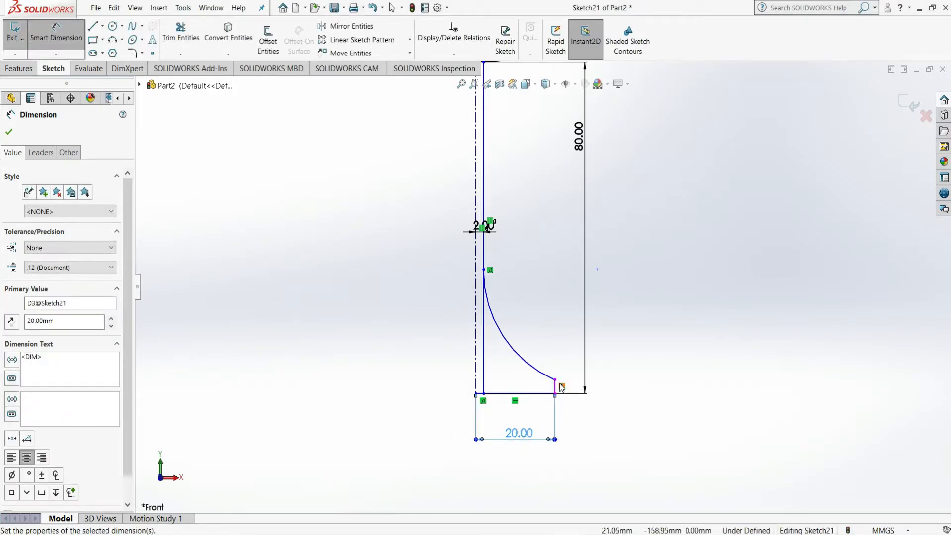
# Dimension the short vertical line at the base's outer end at 2 mm.
pyautogui.click(554, 387)
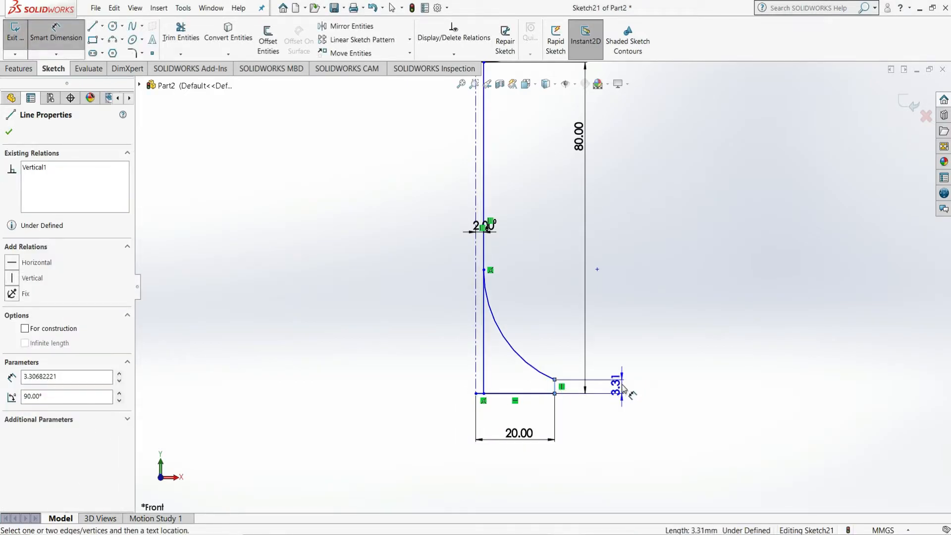
pyautogui.click(623, 369)
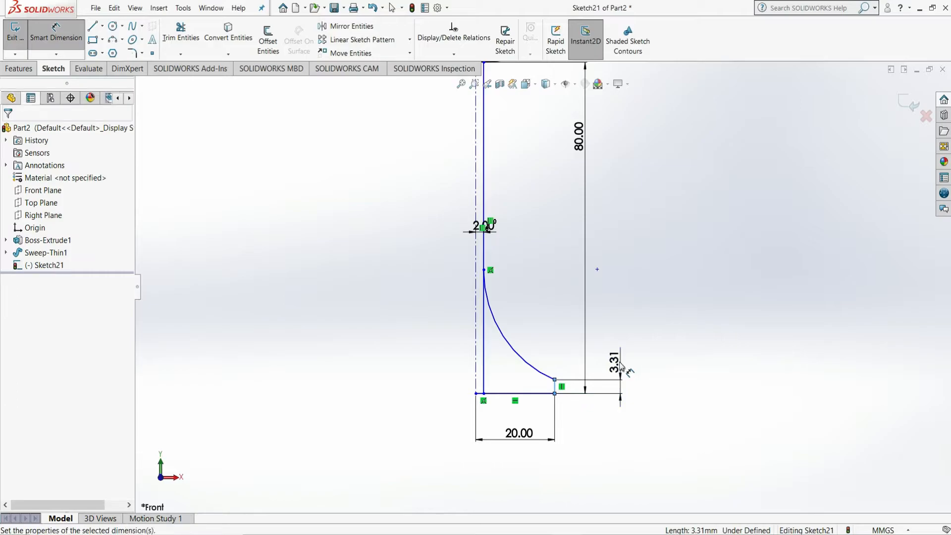
pyautogui.write('2')
pyautogui.press('Return')
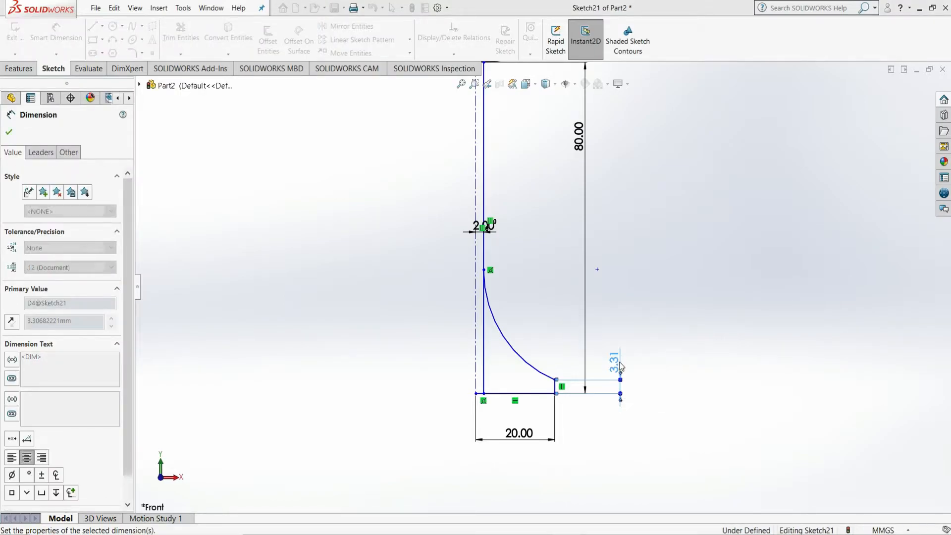
pyautogui.click(10, 132)
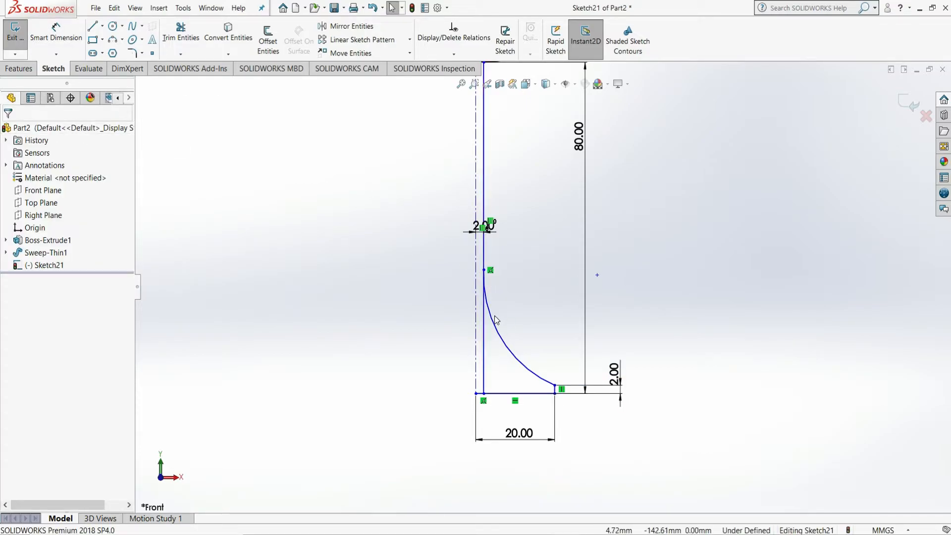
# Add a radius dimension to the flare arc, try 15 mm, and undo that value.
pyautogui.click(497, 279)
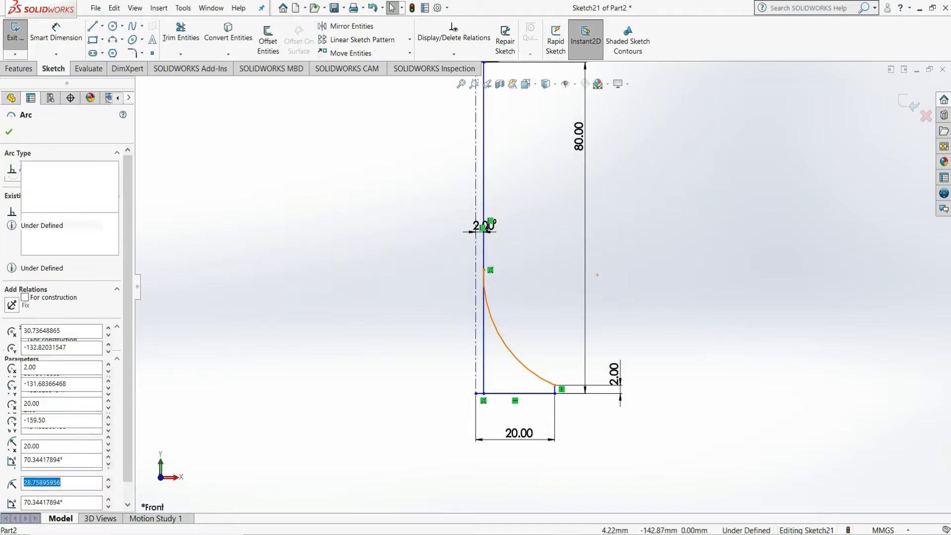
pyautogui.click(494, 251)
pyautogui.click(59, 35)
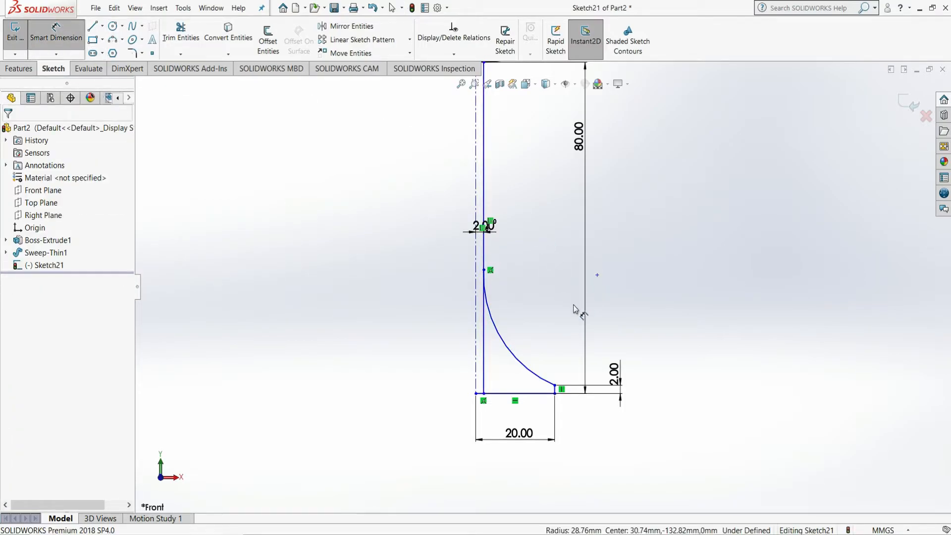
pyautogui.click(517, 363)
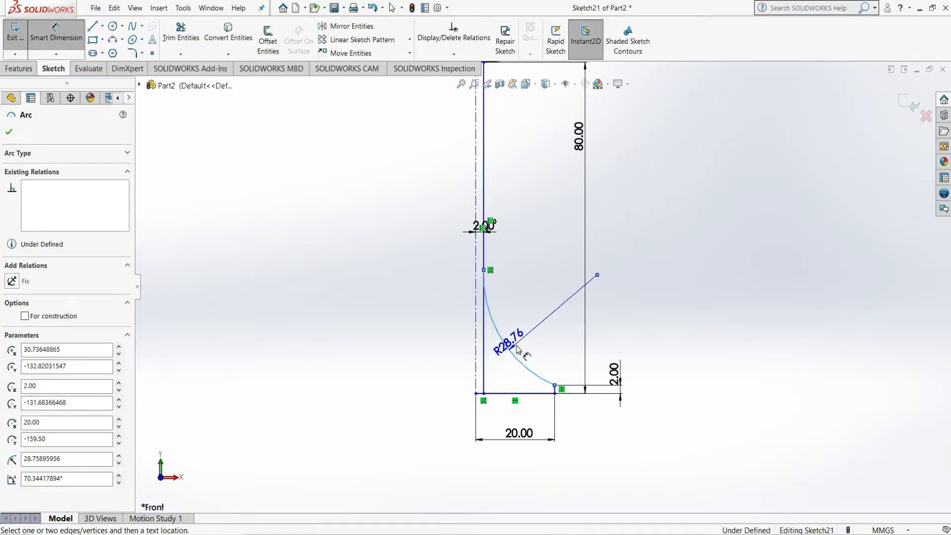
pyautogui.click(544, 319)
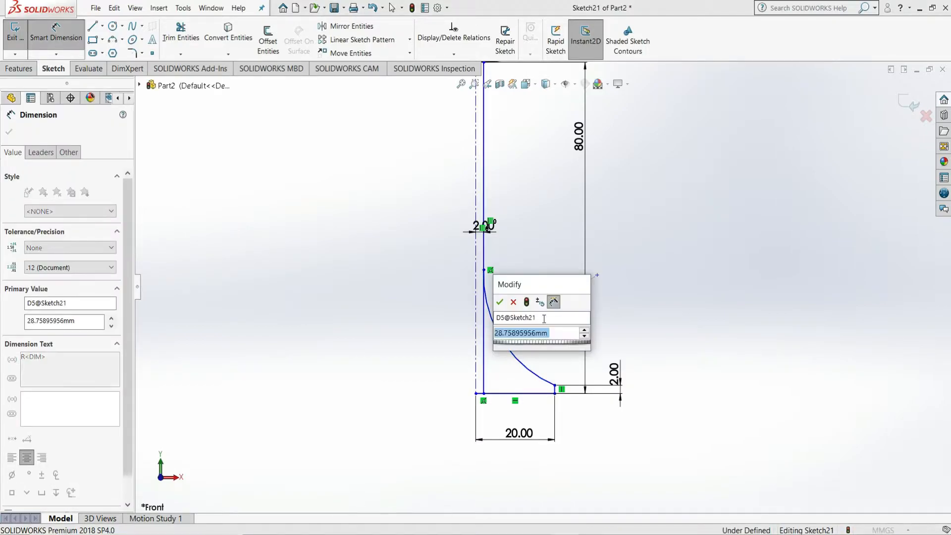
pyautogui.press('Return')
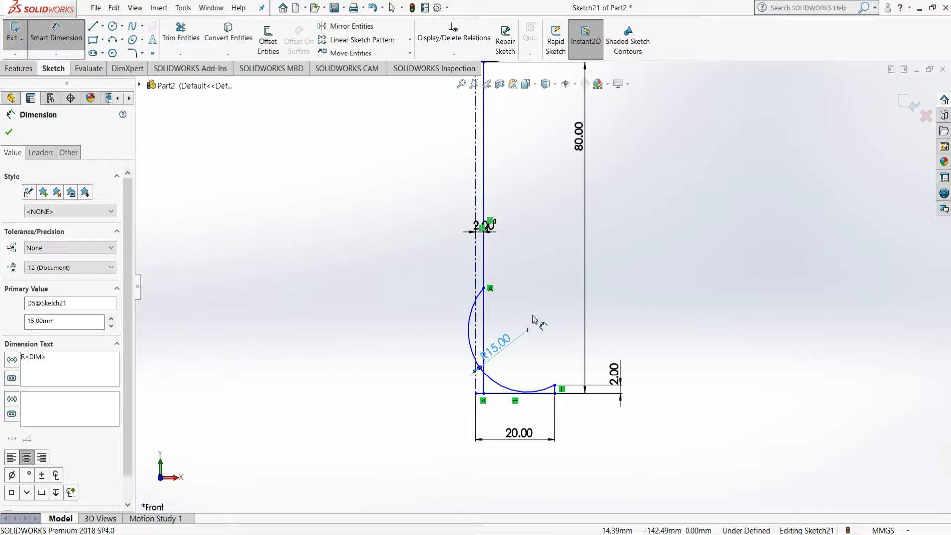
pyautogui.hotkey('ctrl', 'z')
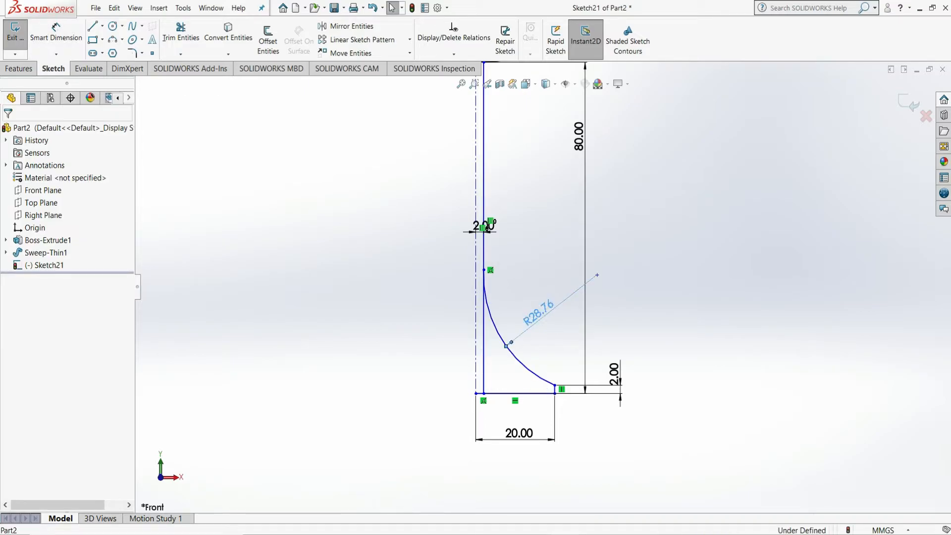
# Set the flare arc's radius to 20 mm.
pyautogui.doubleClick(536, 320)
pyautogui.write('20')
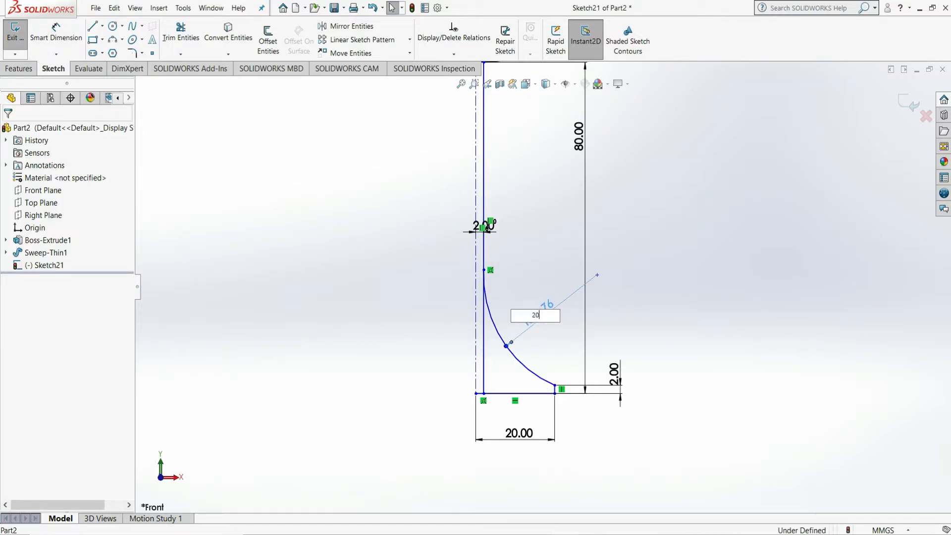
pyautogui.press('Return')
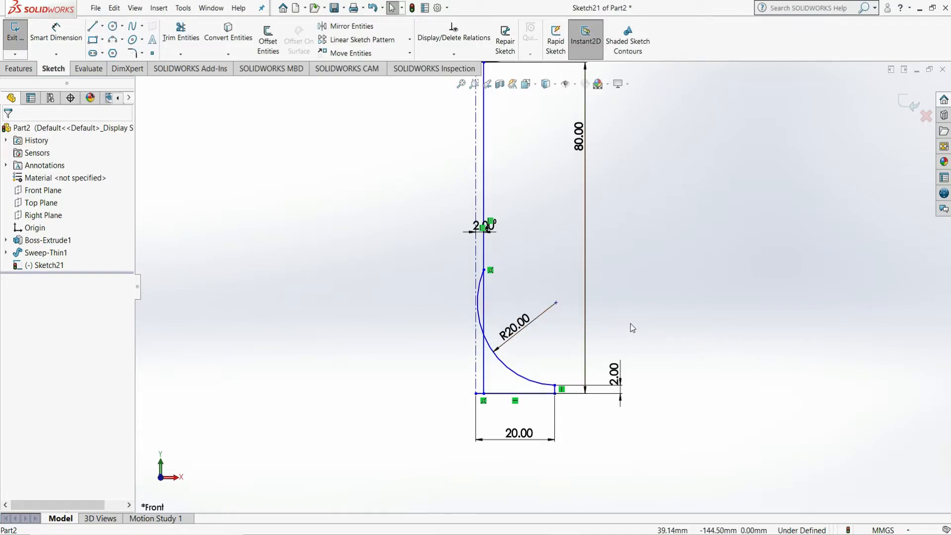
# Make the flare arc tangent to the vertical offset stem line.
pyautogui.click(484, 300)
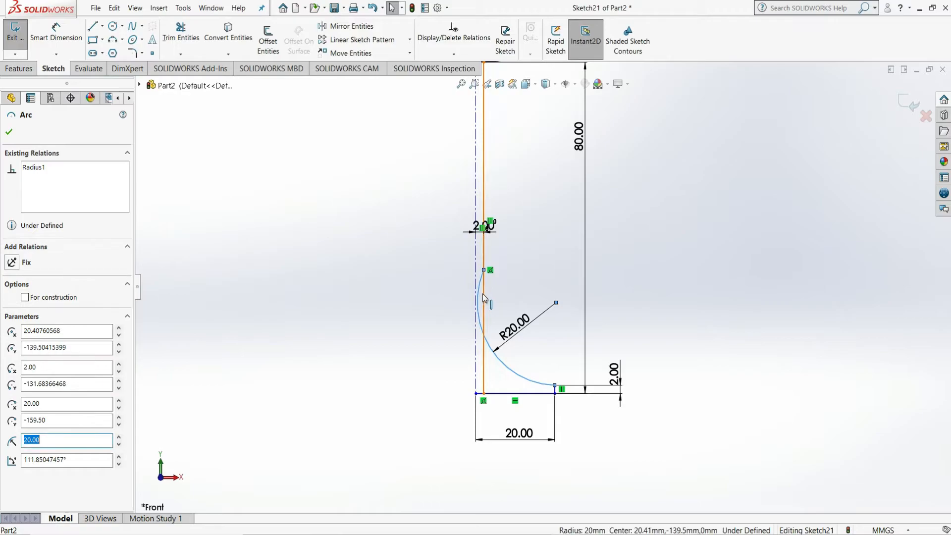
pyautogui.click(485, 298)
pyautogui.keyDown('ctrl'); pyautogui.click(477, 297); pyautogui.keyUp('ctrl')
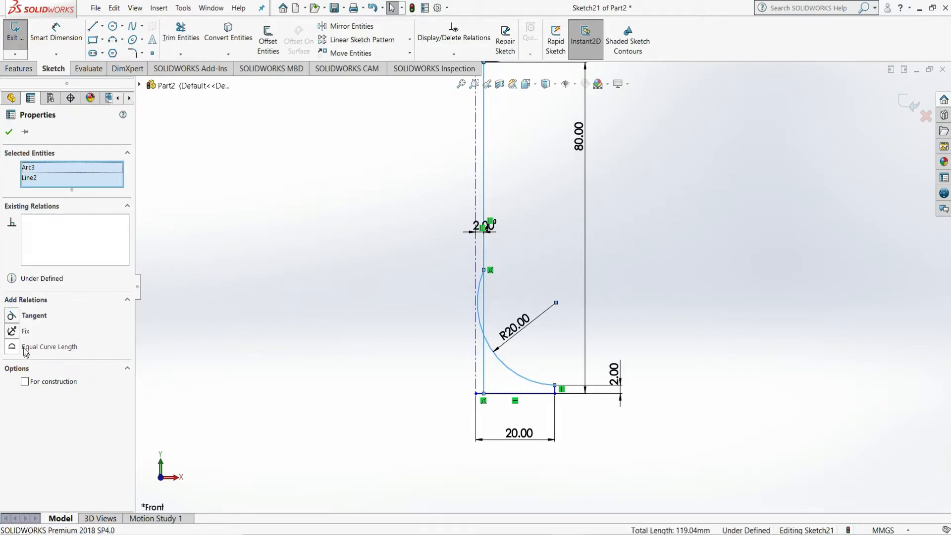
pyautogui.click(9, 131)
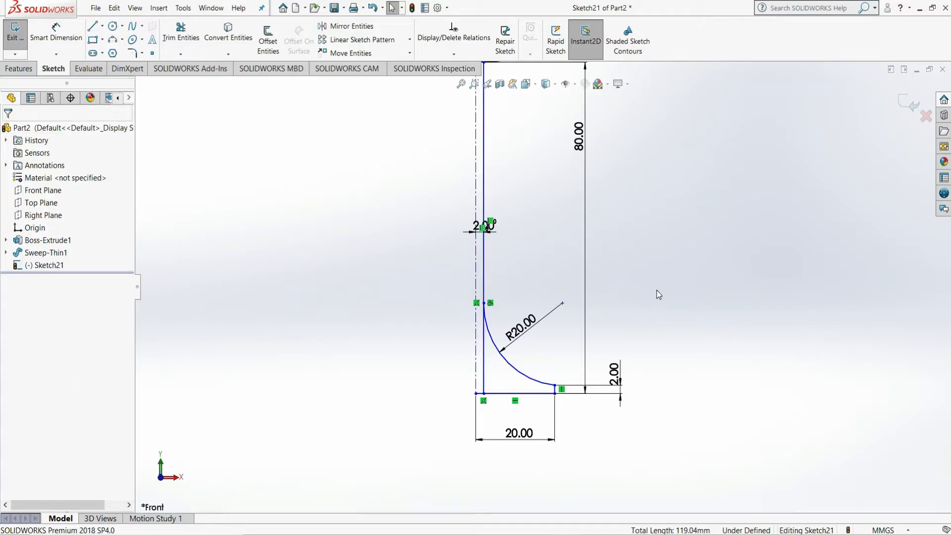
# Trim away the part of the offset stem line between the arc's tangent point and the base line.
pyautogui.click(181, 30)
pyautogui.moveTo(498, 361); pyautogui.dragTo(483, 373)
pyautogui.press('Escape')
# Try to dimension the centerline's length from the ring to the base line.
pyautogui.scroll(2, 644, 356)
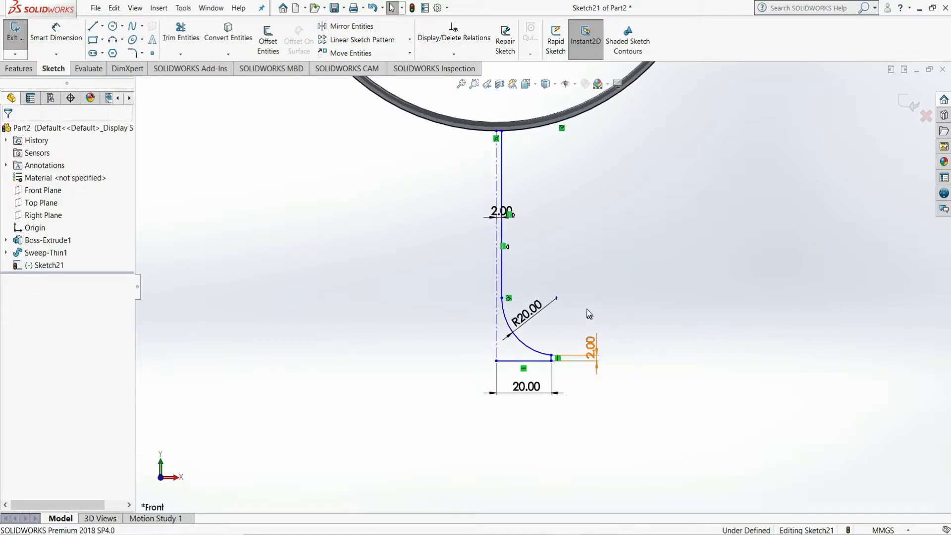
pyautogui.click(57, 35)
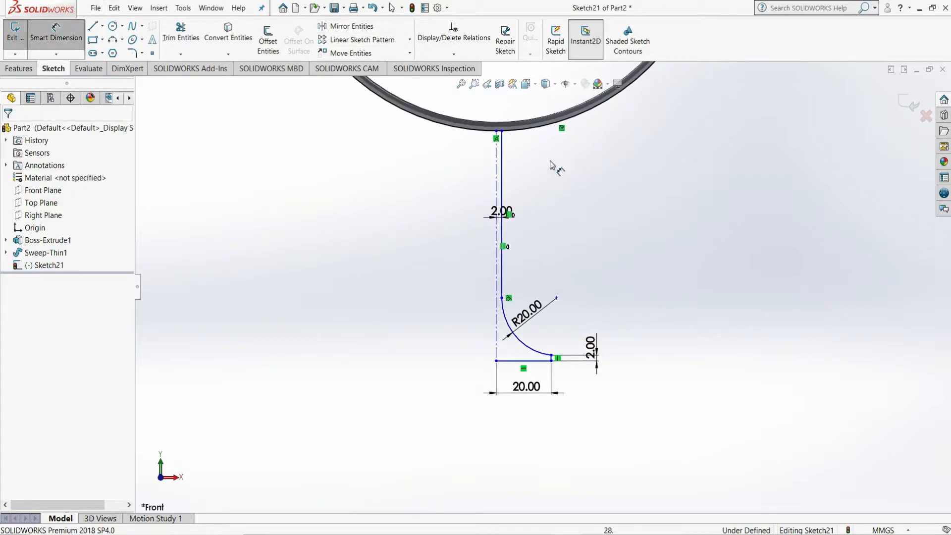
pyautogui.click(485, 170)
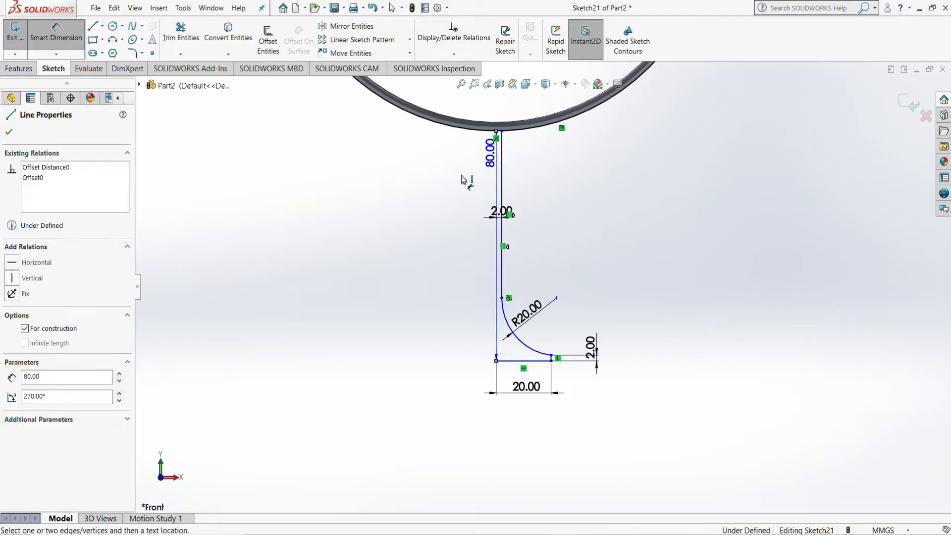
pyautogui.click(463, 179)
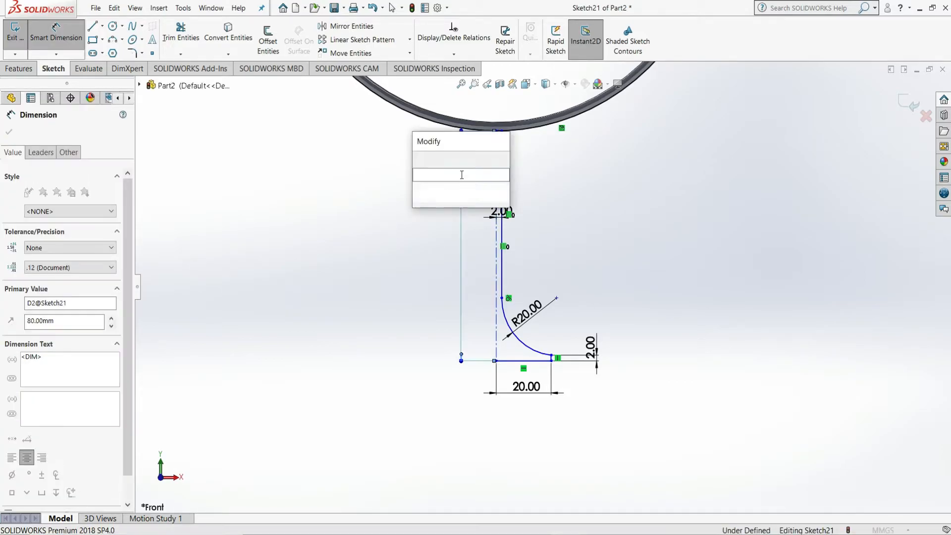
pyautogui.click(419, 158)
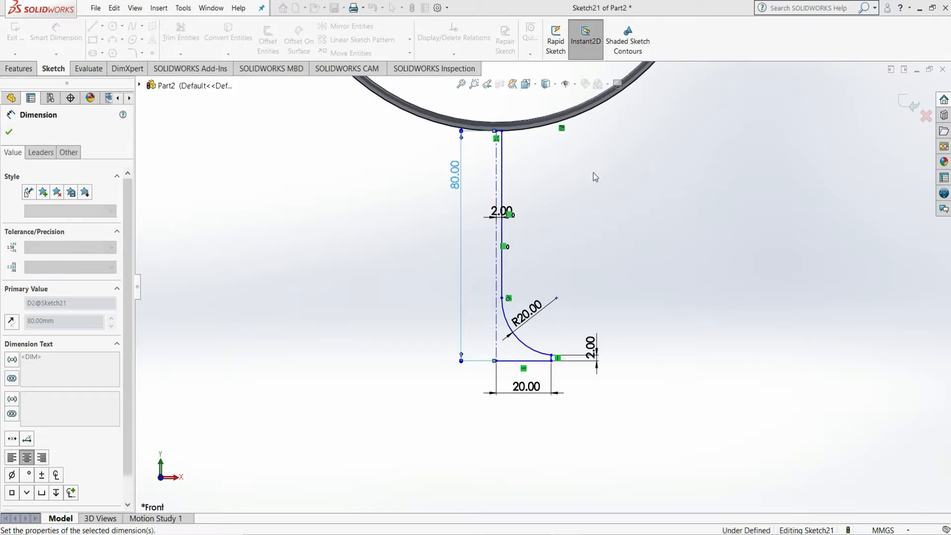
pyautogui.press('Escape')
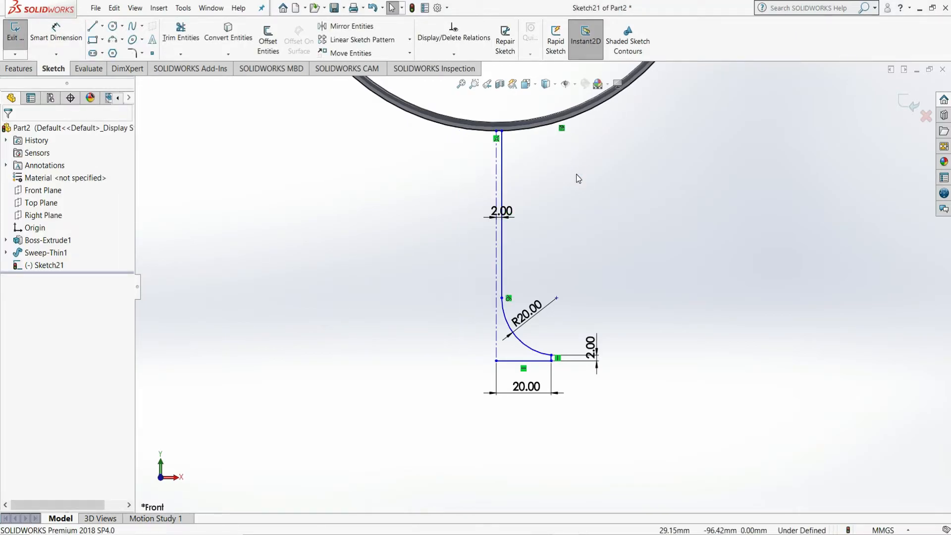
# Extend the centerline upward through the ring and the offset stem line up to the ring's converted outline.
pyautogui.scroll(-5, 511, 133)
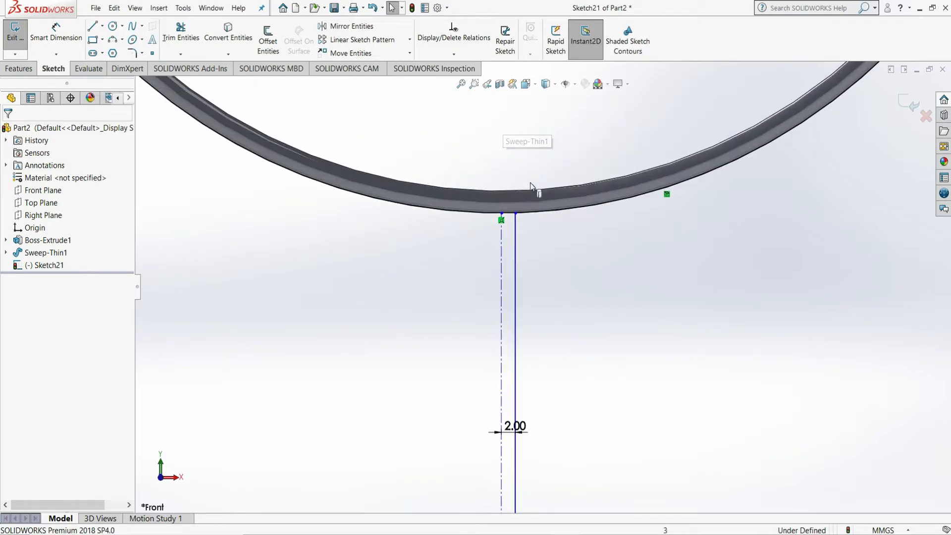
pyautogui.scroll(-2, 520, 132)
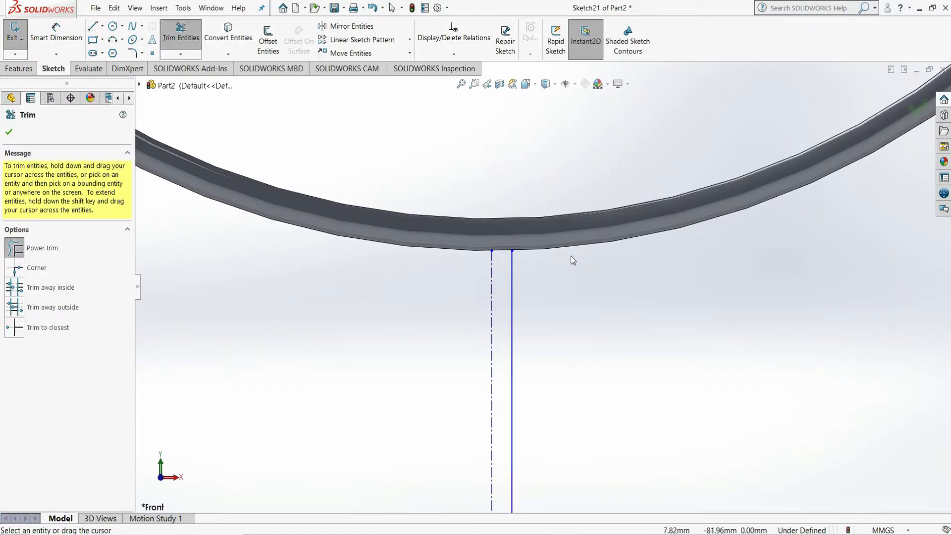
pyautogui.press('Escape')
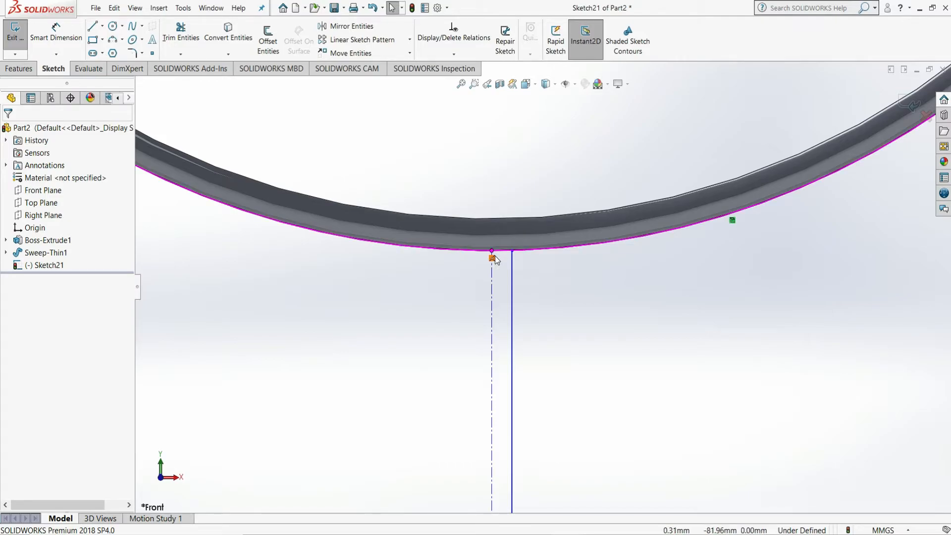
pyautogui.scroll(-3, 525, 288)
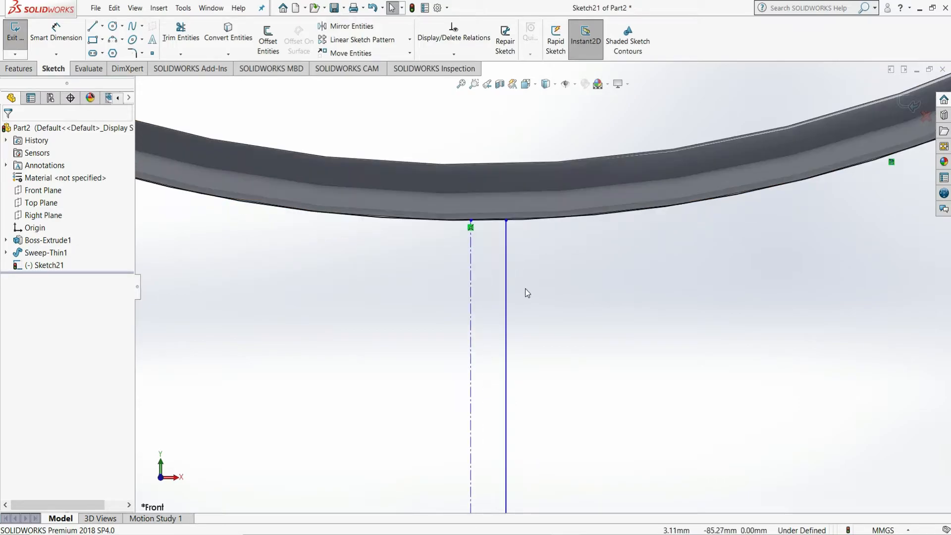
pyautogui.scroll(-1, 528, 285)
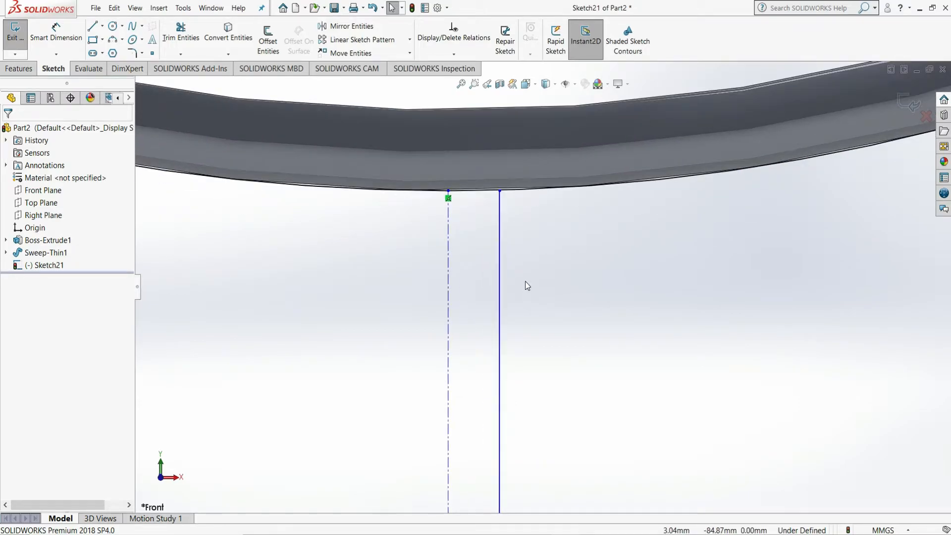
pyautogui.click(190, 55)
pyautogui.click(198, 67)
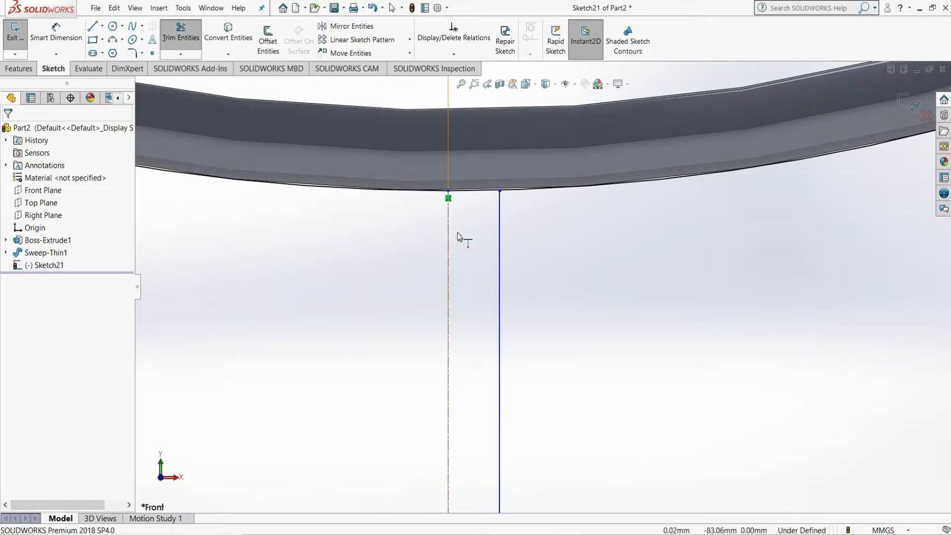
pyautogui.click(500, 208)
pyautogui.press('Escape')
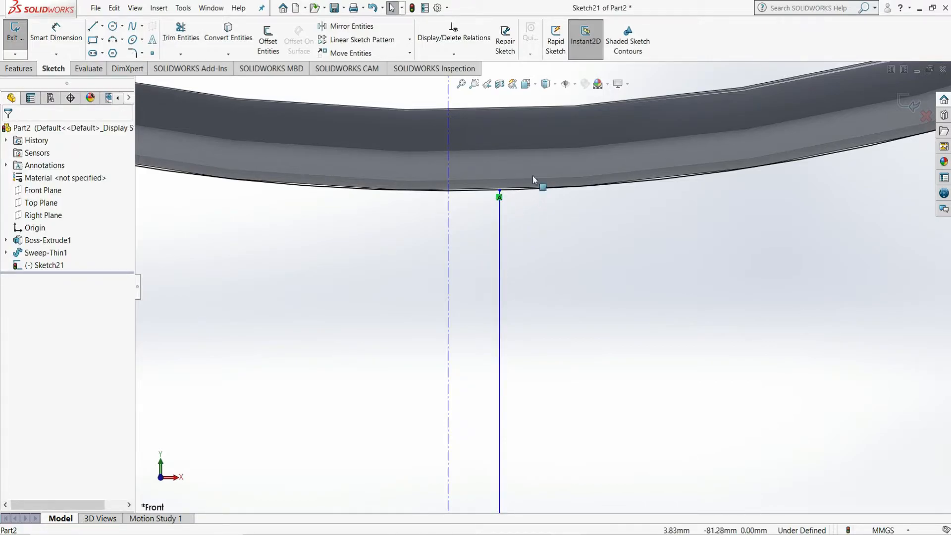
# Trim the centerline above the ring's converted outline and trim that outline to the short arc between the centerline and stem line.
pyautogui.click(181, 32)
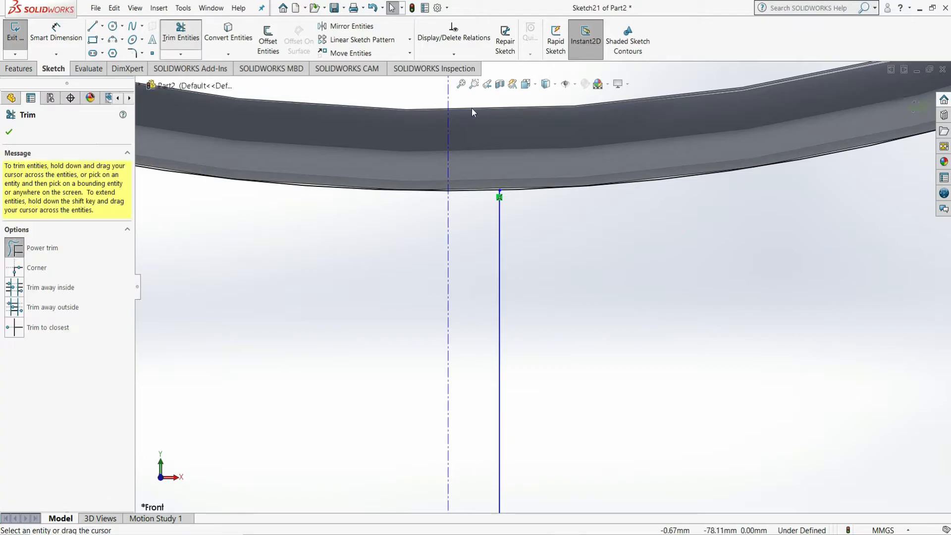
pyautogui.moveTo(429, 98); pyautogui.dragTo(473, 108)
pyautogui.press('Escape')
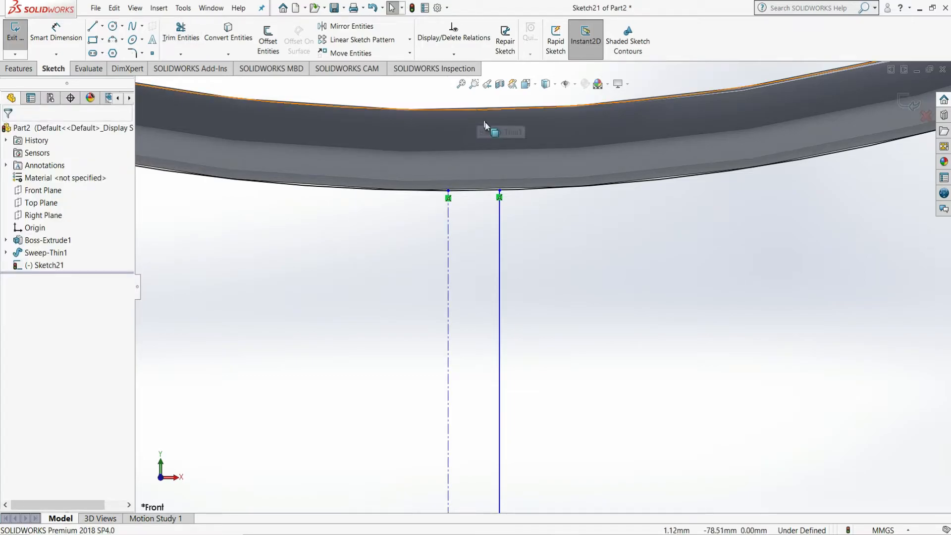
pyautogui.click(181, 32)
pyautogui.moveTo(361, 163); pyautogui.dragTo(370, 231)
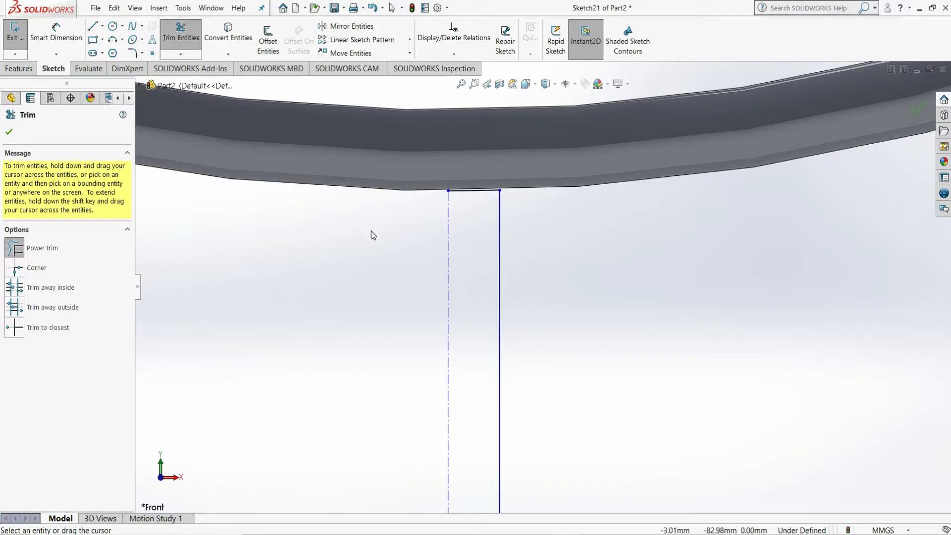
pyautogui.press('Escape')
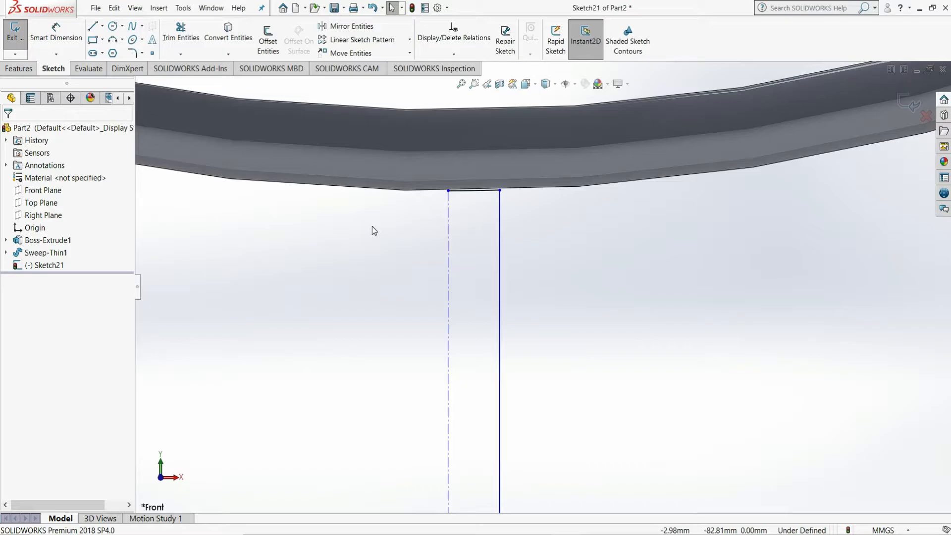
# Offset only the short arc at the stem's top by 1 mm upward into the ring, without chain selection.
pyautogui.click(273, 56)
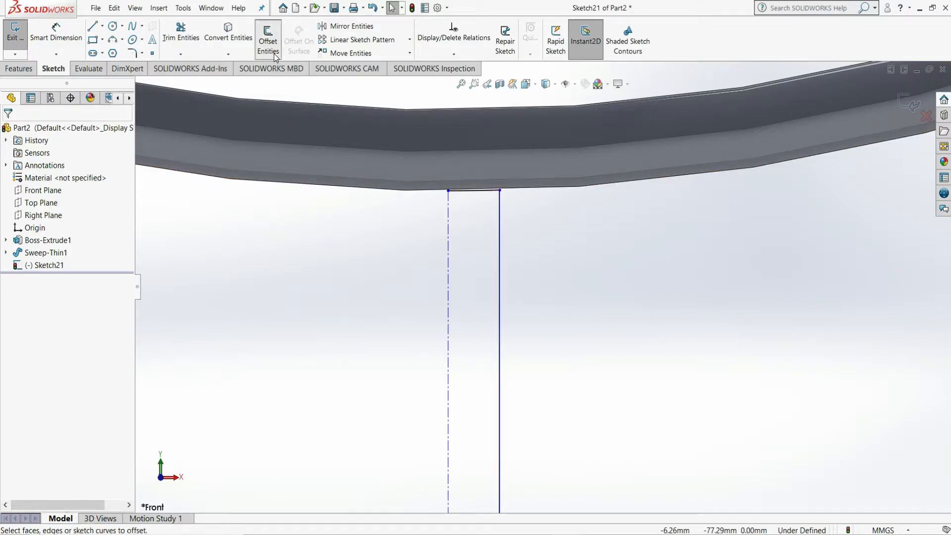
pyautogui.click(459, 191)
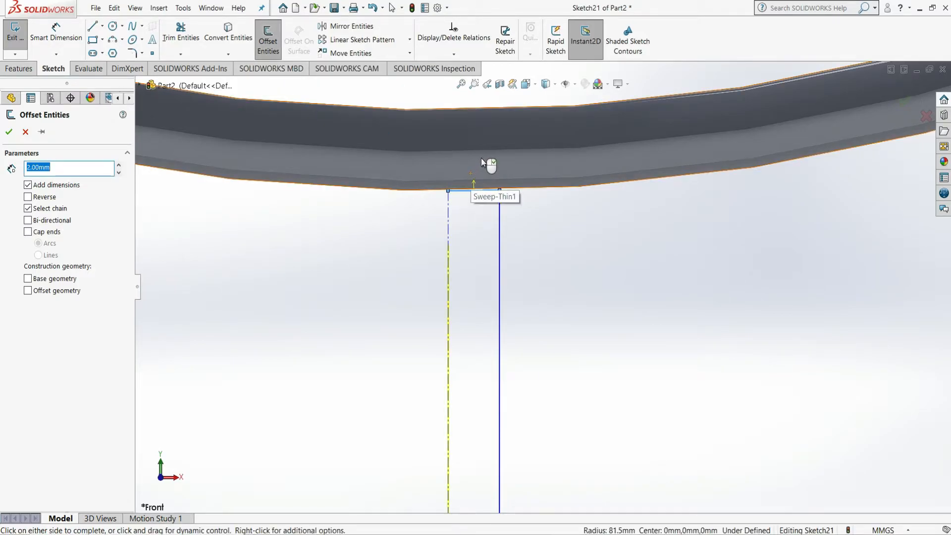
pyautogui.click(29, 208)
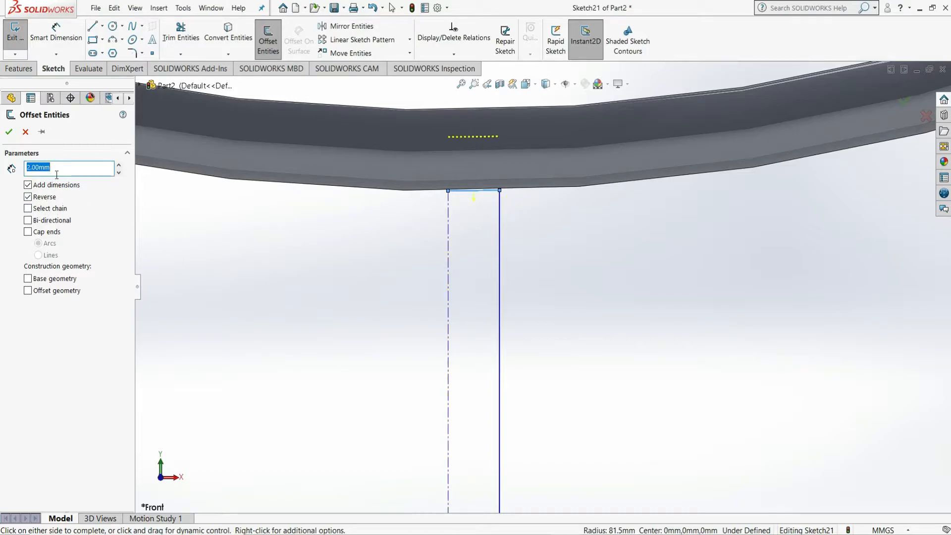
pyautogui.write('1')
pyautogui.press('Return')
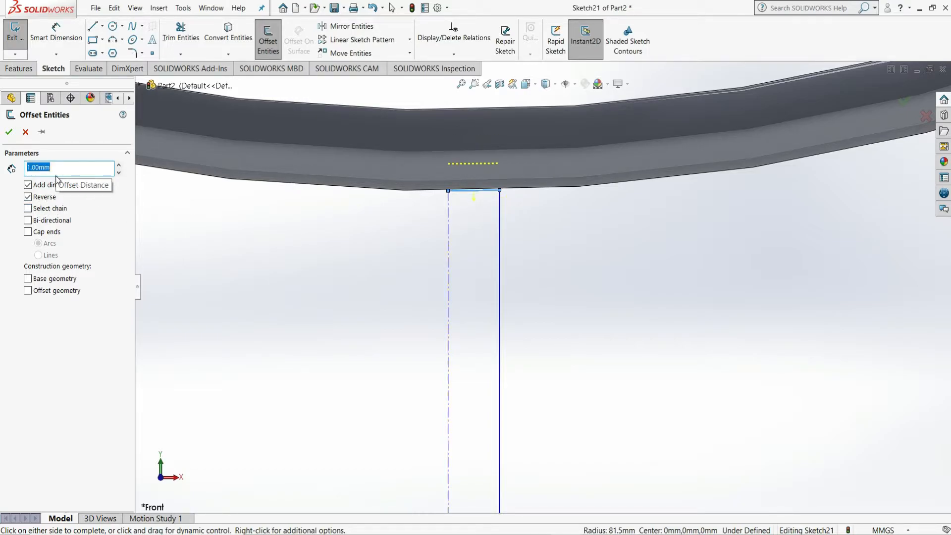
pyautogui.click(11, 132)
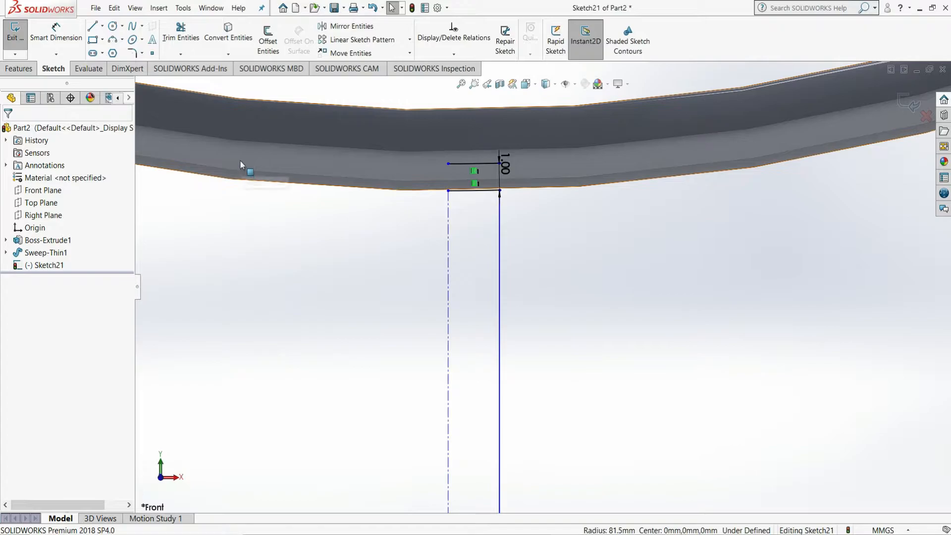
# Extend the centerline up to the offset arc and try to extend the stem line to it as well.
pyautogui.click(181, 53)
pyautogui.click(197, 84)
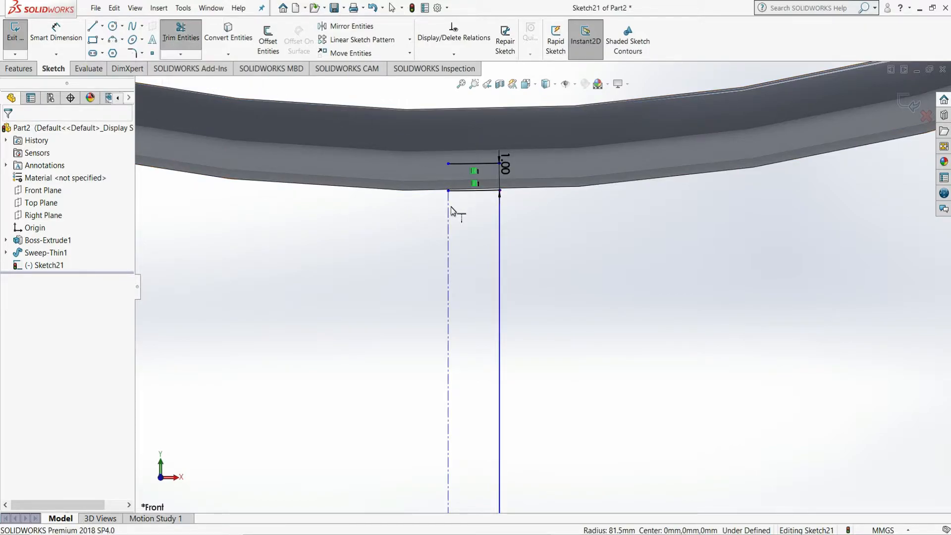
pyautogui.click(499, 203)
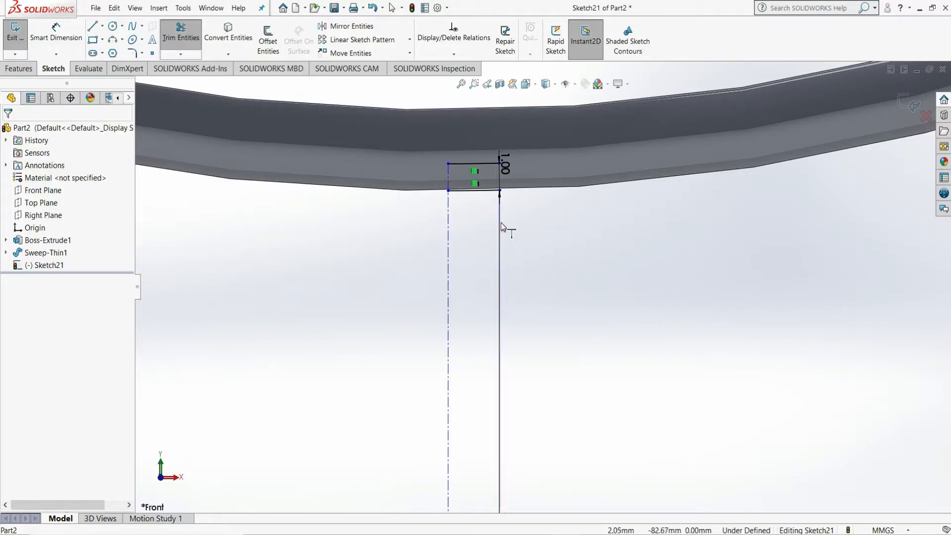
pyautogui.click(500, 222)
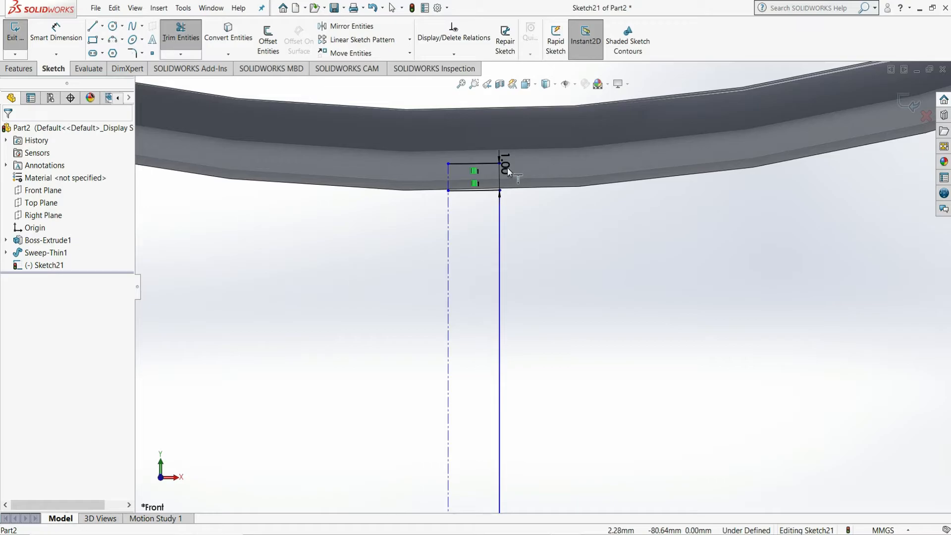
pyautogui.scroll(-2, 507, 168)
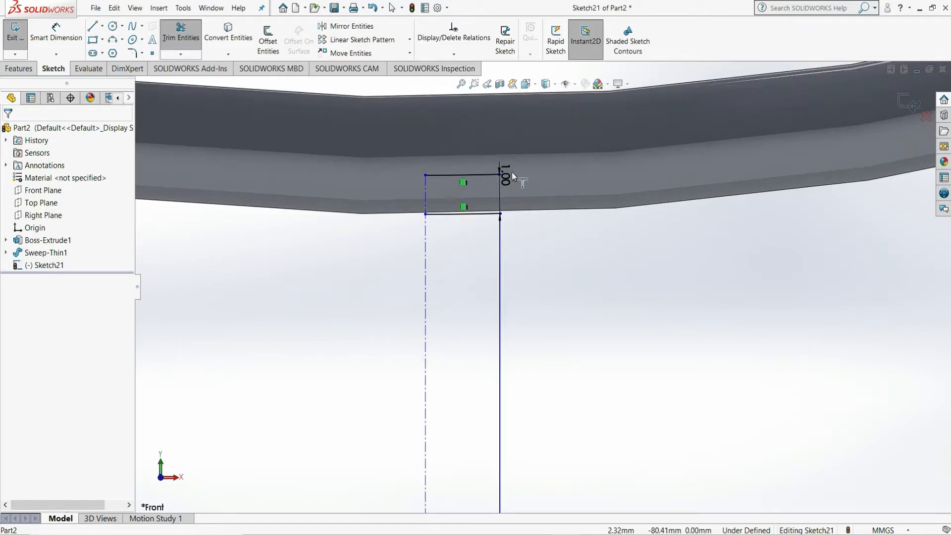
pyautogui.click(170, 42)
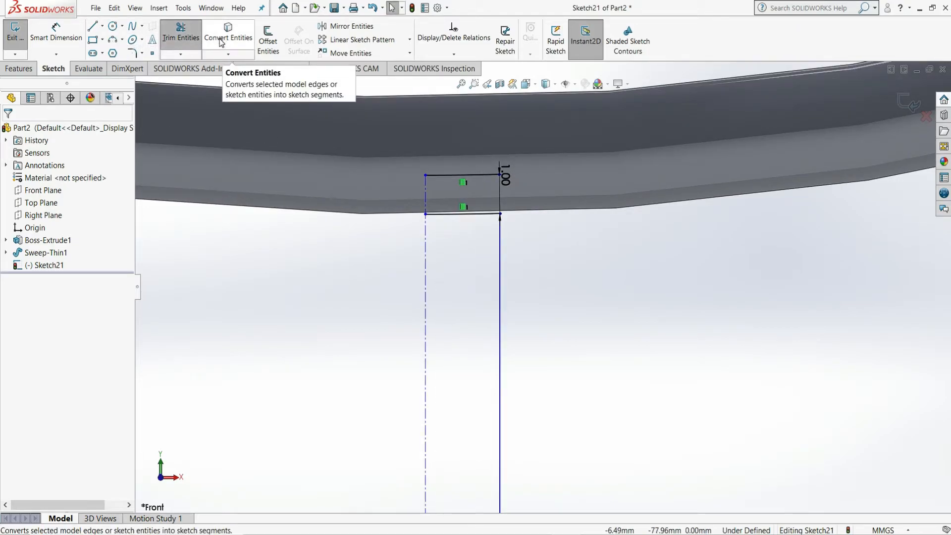
# Draw a line from the offset arc's outer end to the top endpoint of the stem line.
pyautogui.click(92, 28)
pyautogui.scroll(-2, 515, 213)
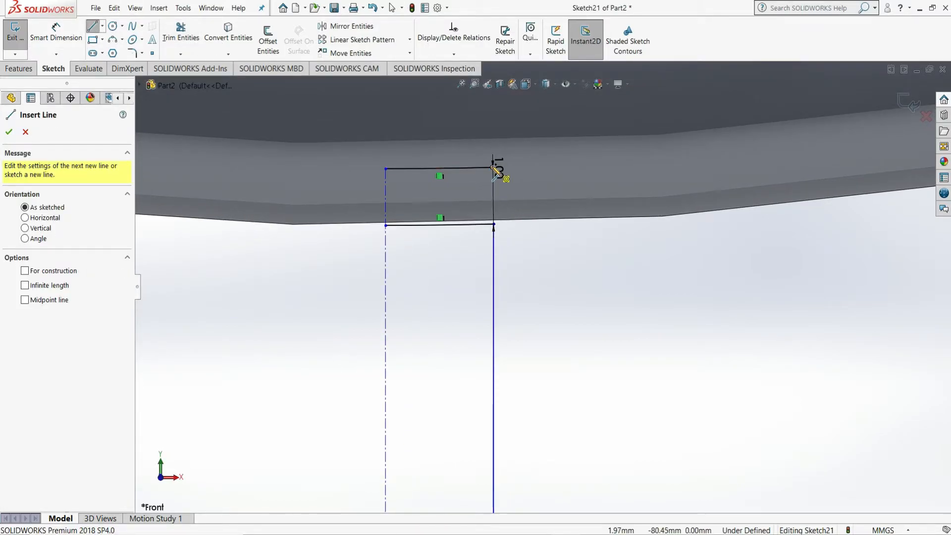
pyautogui.moveTo(494, 167); pyautogui.dragTo(494, 223)
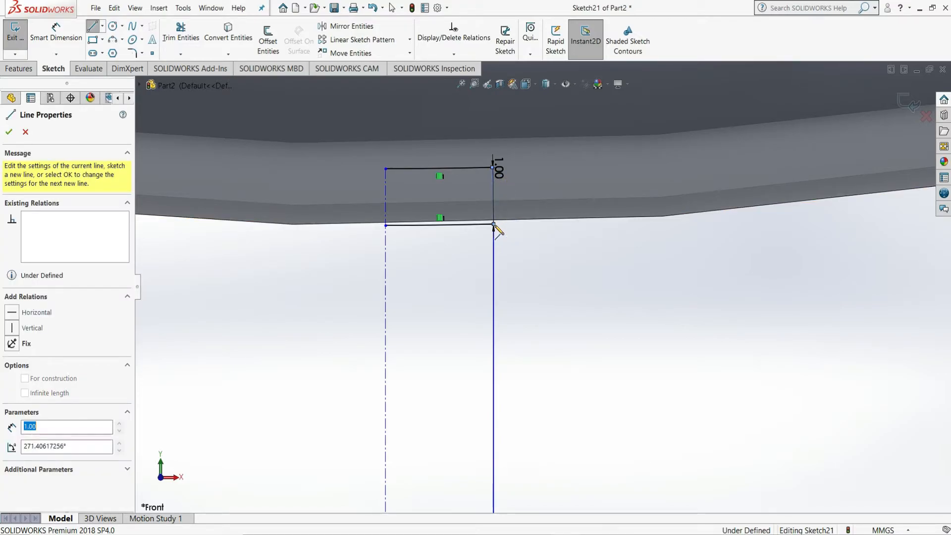
pyautogui.press('Escape')
pyautogui.press('Escape')
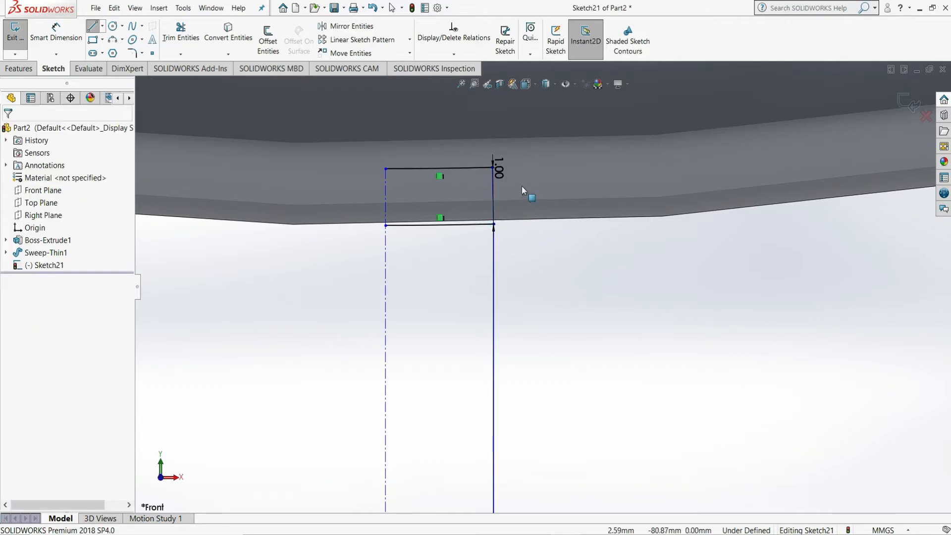
# Make the short line joining the offset arc to the stem line vertical.
pyautogui.scroll(-1, 510, 186)
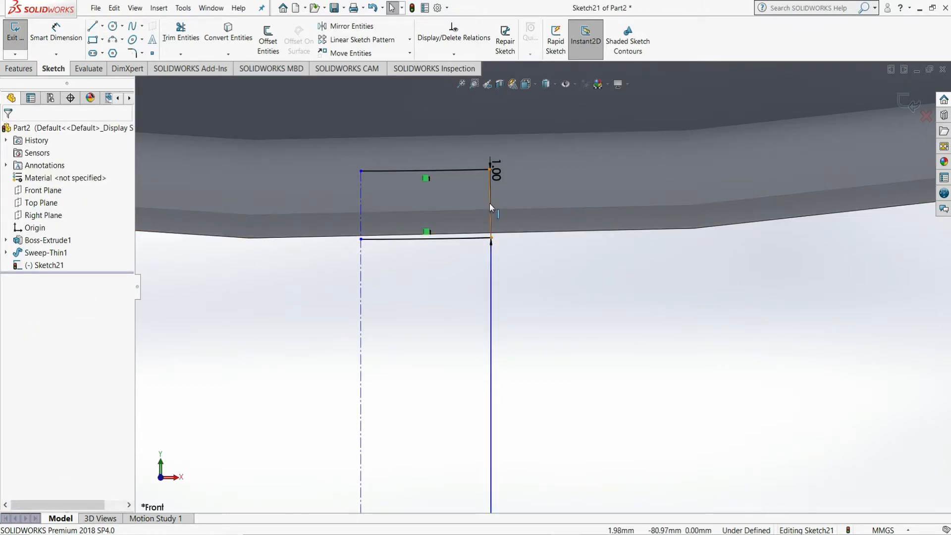
pyautogui.click(494, 193)
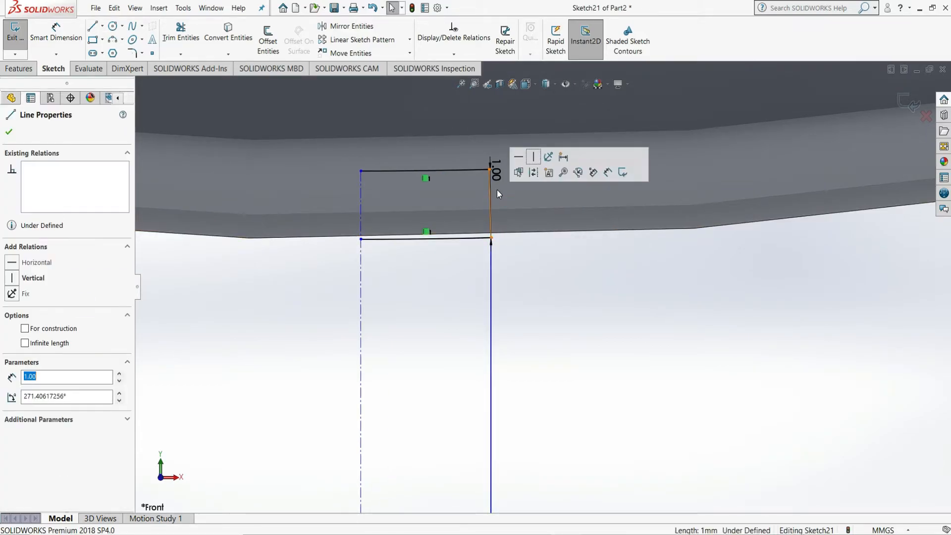
pyautogui.click(534, 157)
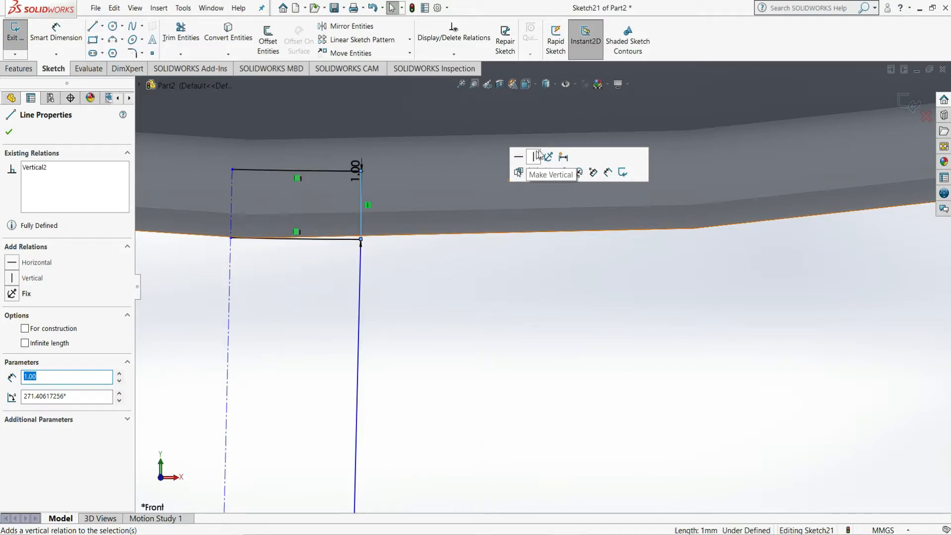
pyautogui.click(499, 314)
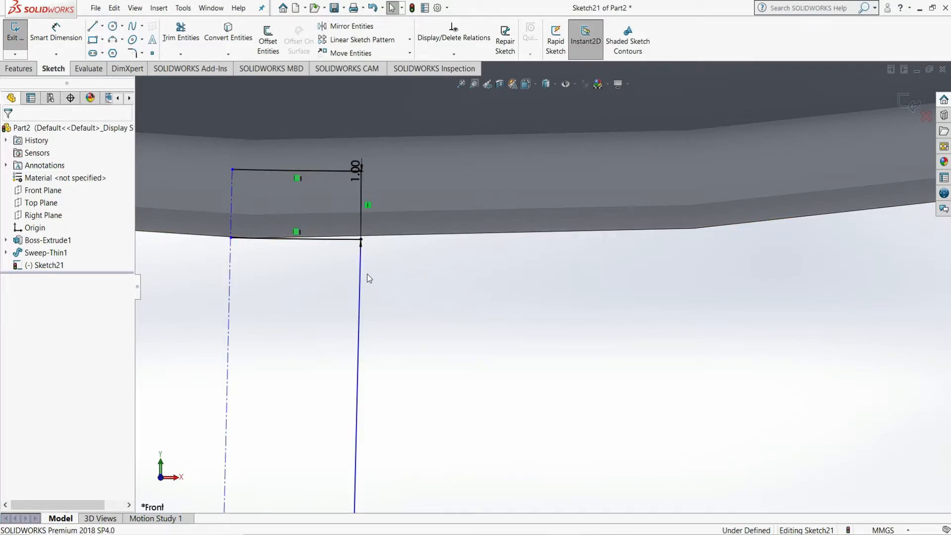
pyautogui.scroll(-5, 335, 242)
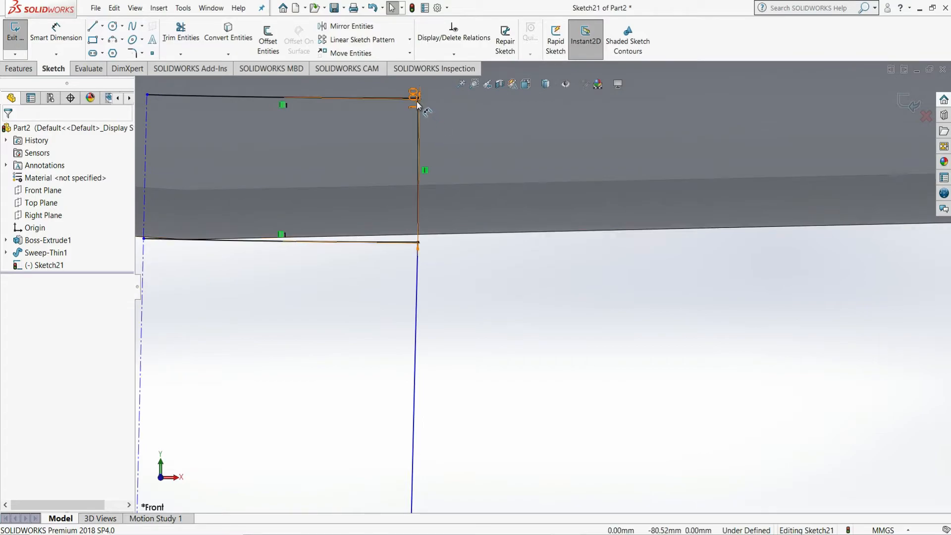
pyautogui.doubleClick(412, 98)
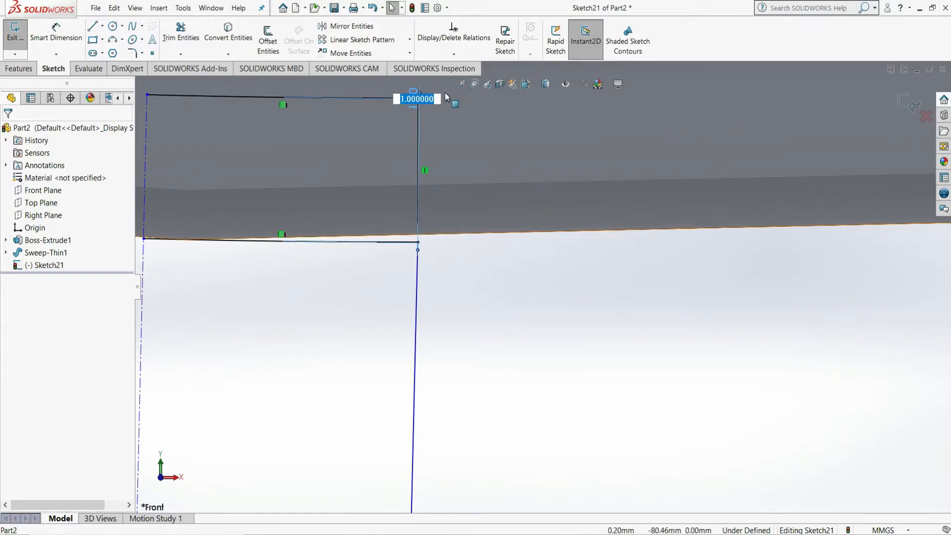
pyautogui.click(490, 124)
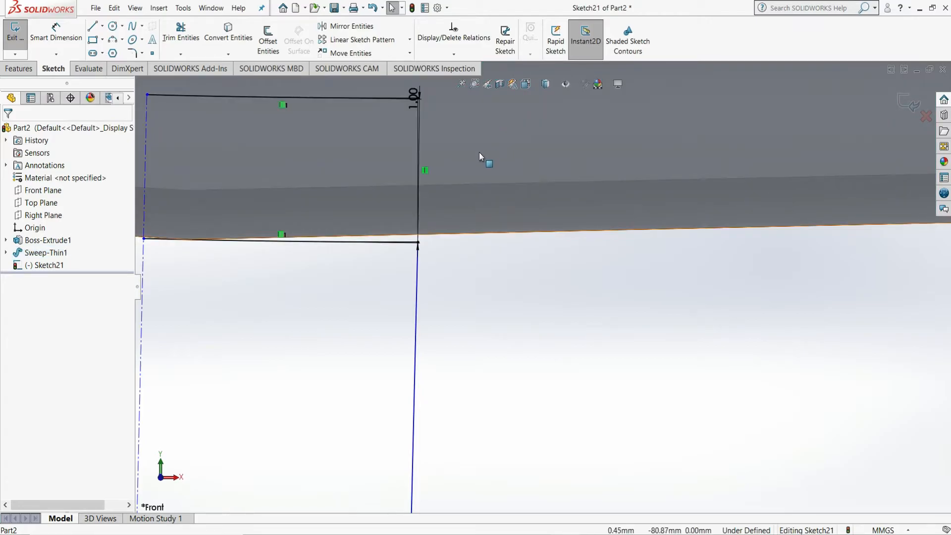
pyautogui.press('z')
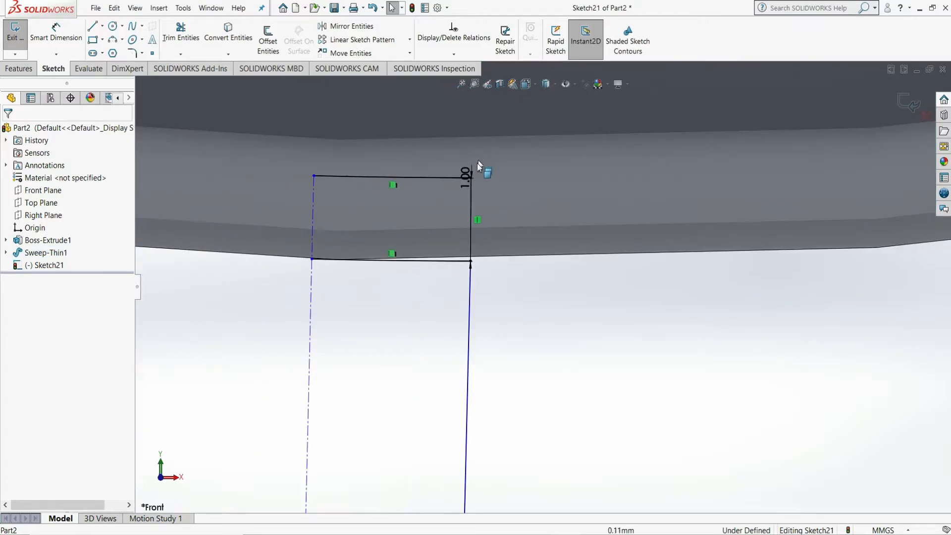
pyautogui.click(470, 226)
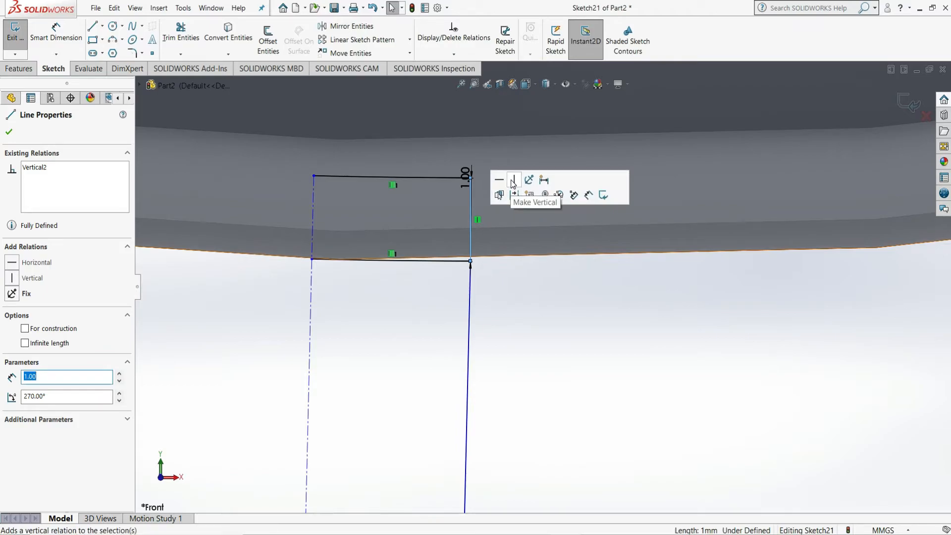
pyautogui.click(511, 285)
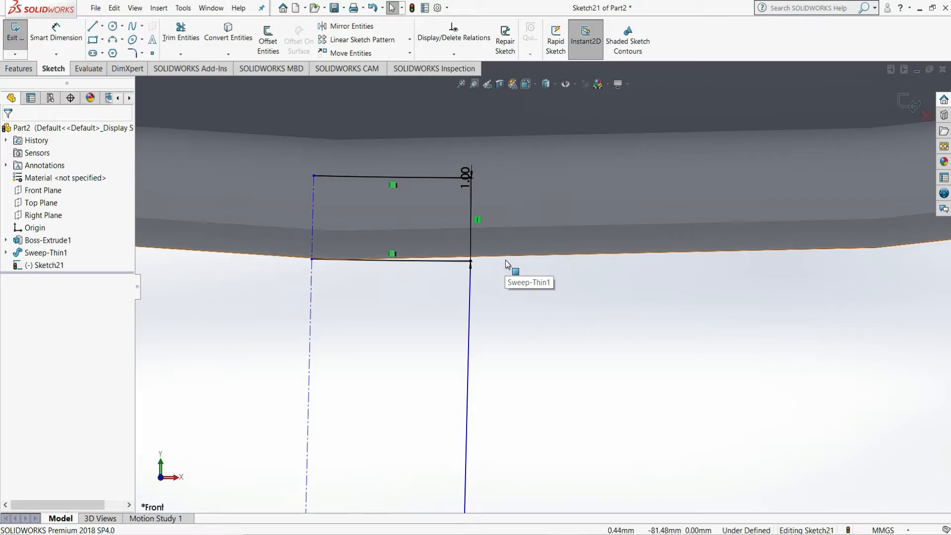
# Make the long stem line below the short connecting line vertical.
pyautogui.click(470, 285)
pyautogui.click(514, 239)
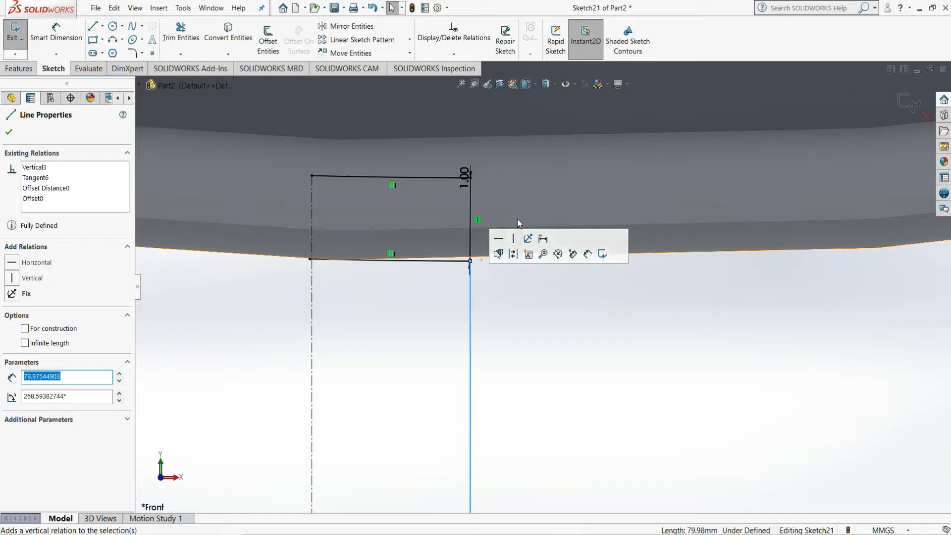
pyautogui.click(526, 190)
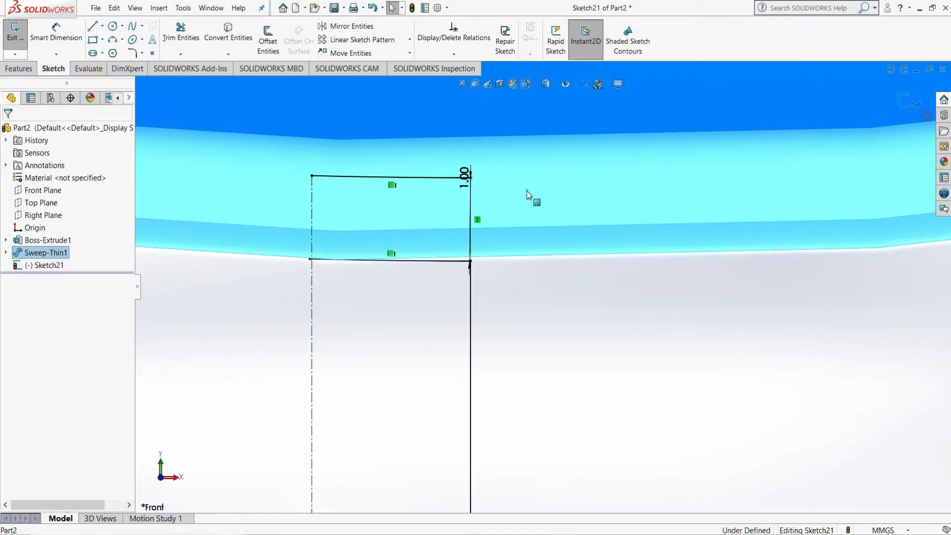
pyautogui.click(535, 296)
# Trim away the lower short arc between the centerline and the stem line, leaving the offset arc as the profile's top.
pyautogui.scroll(5, 528, 247)
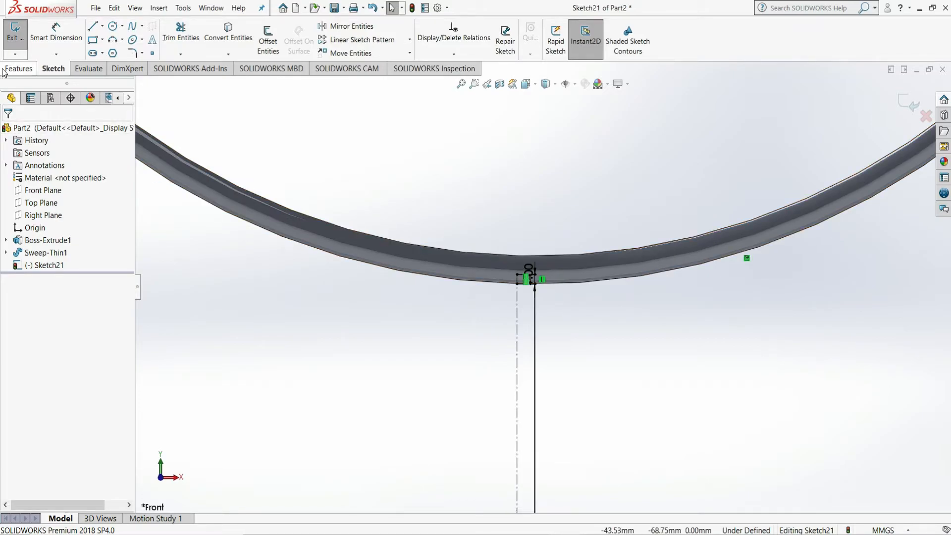
pyautogui.scroll(-3, 564, 287)
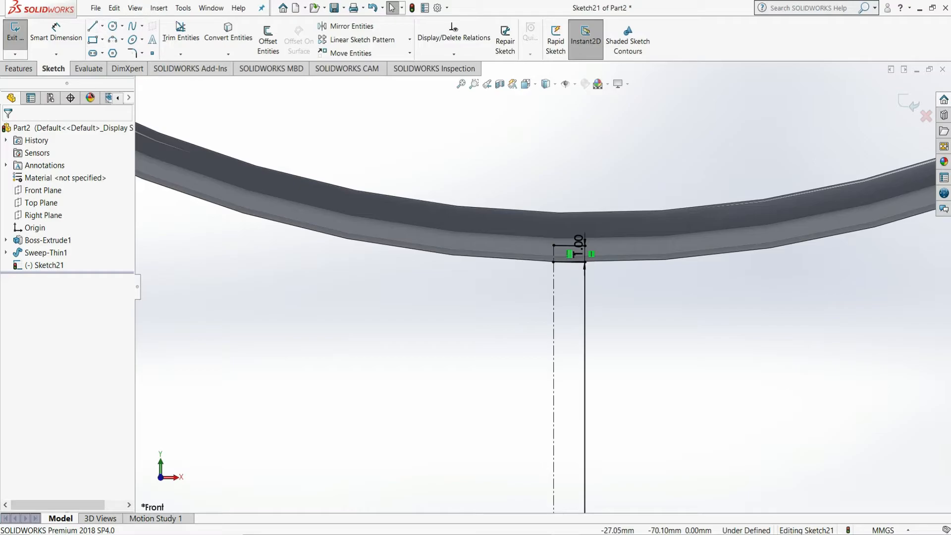
pyautogui.click(179, 30)
pyautogui.scroll(-3, 591, 242)
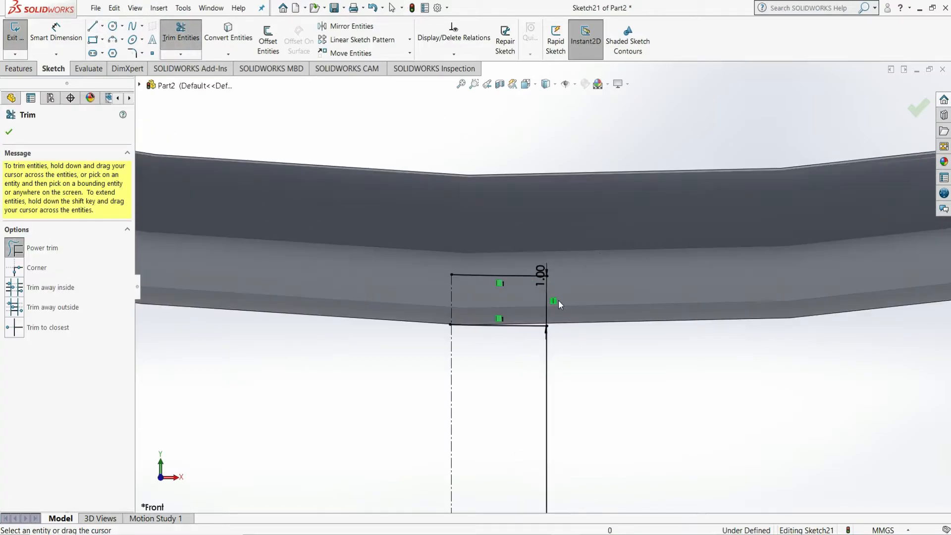
pyautogui.moveTo(524, 310); pyautogui.dragTo(524, 344)
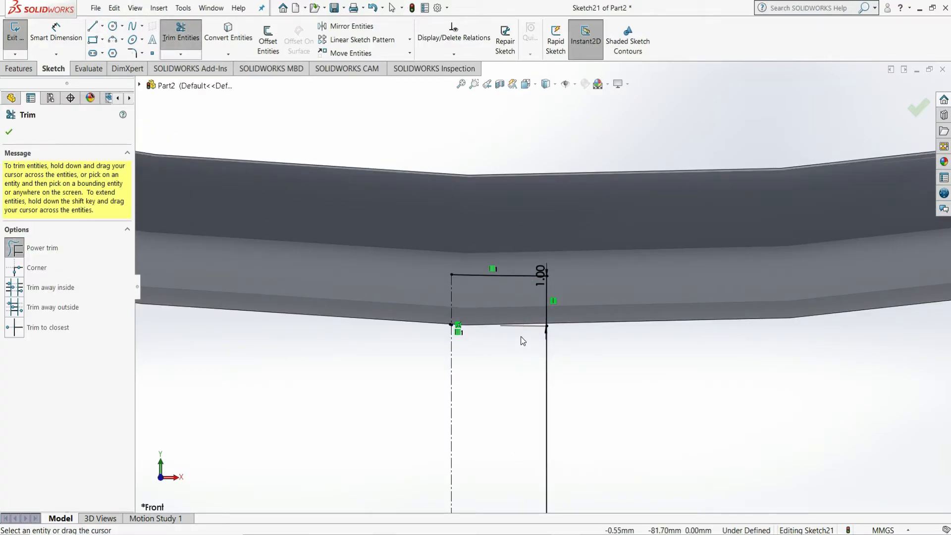
pyautogui.press('Escape')
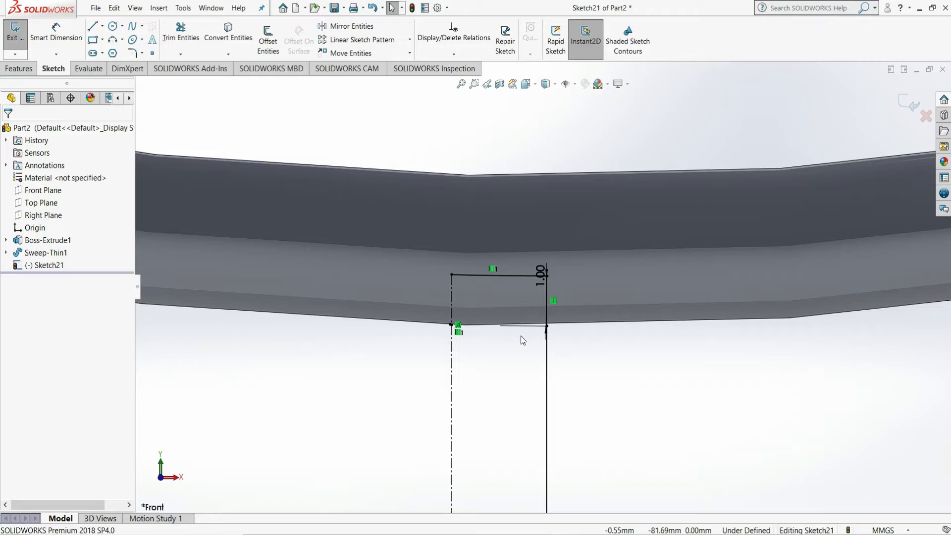
pyautogui.click(23, 72)
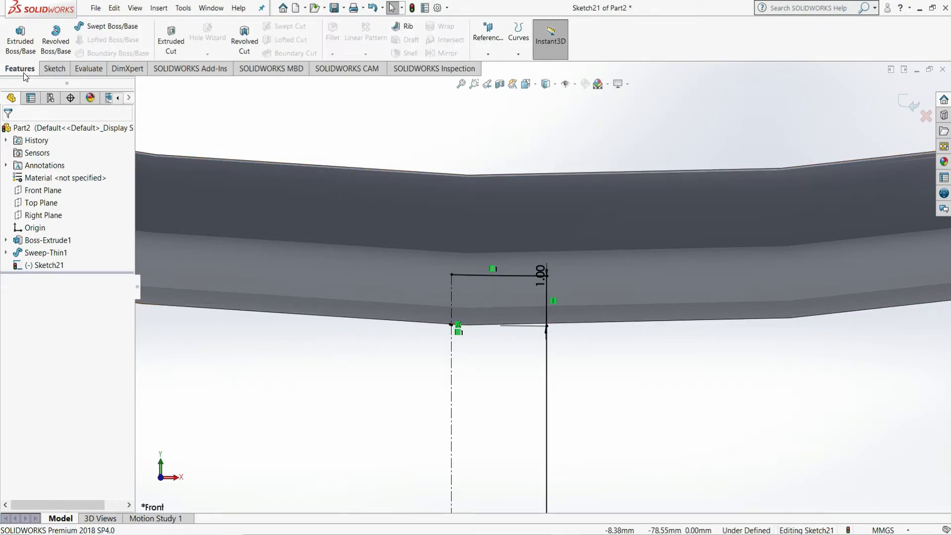
# Revolve the open stem profile 360 degrees about the vertical centerline as a one-direction thin feature.
pyautogui.click(58, 40)
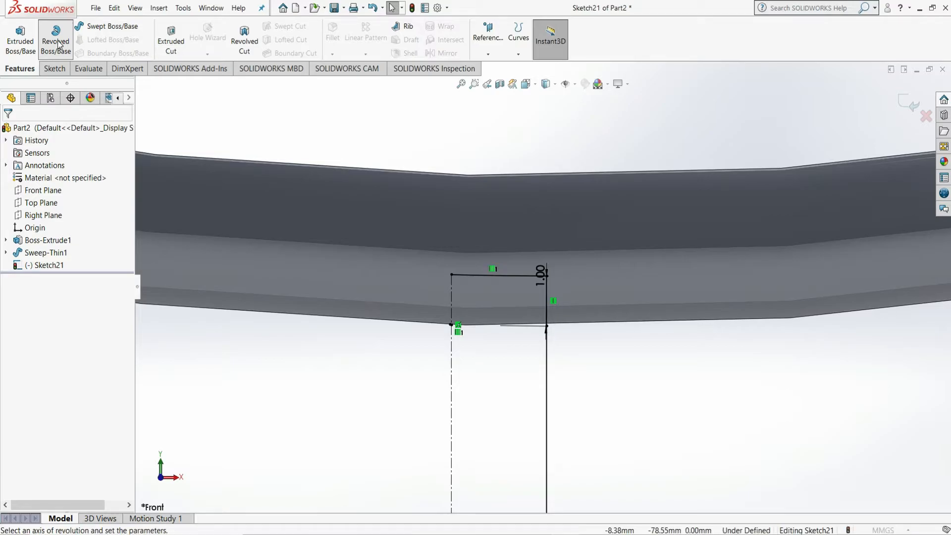
pyautogui.click(451, 397)
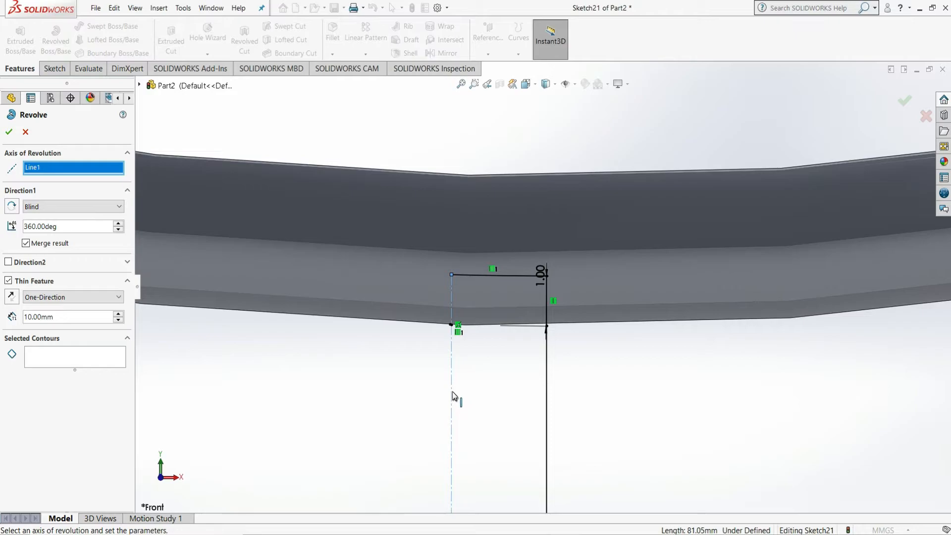
pyautogui.click(56, 366)
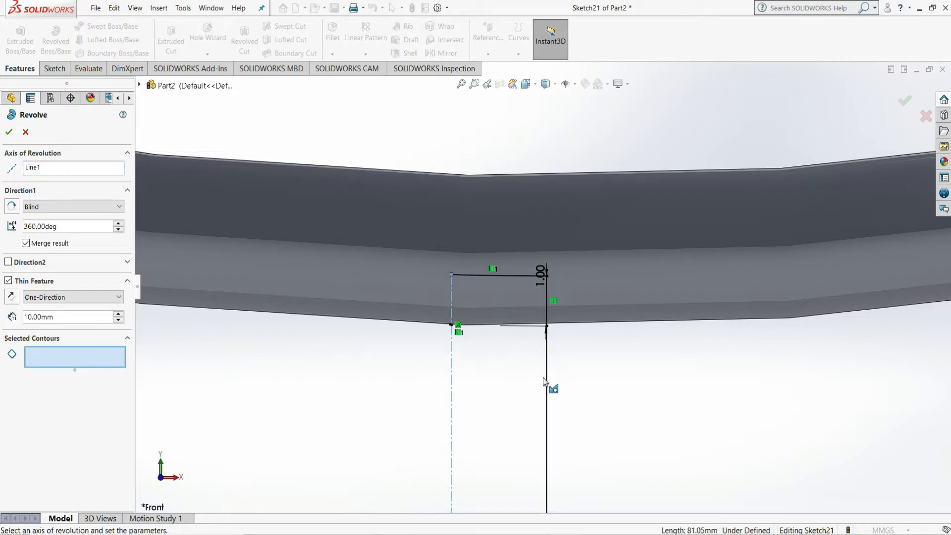
pyautogui.click(568, 364)
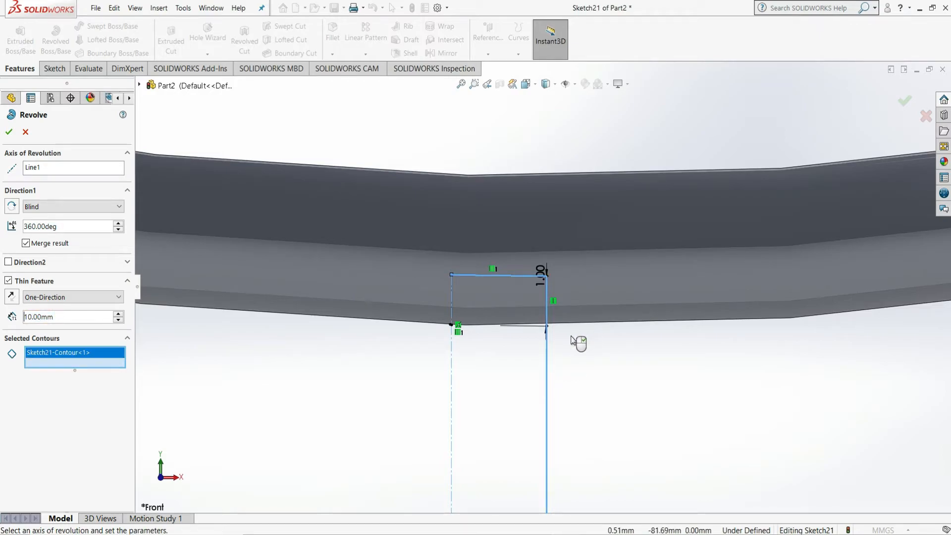
pyautogui.scroll(4, 566, 338)
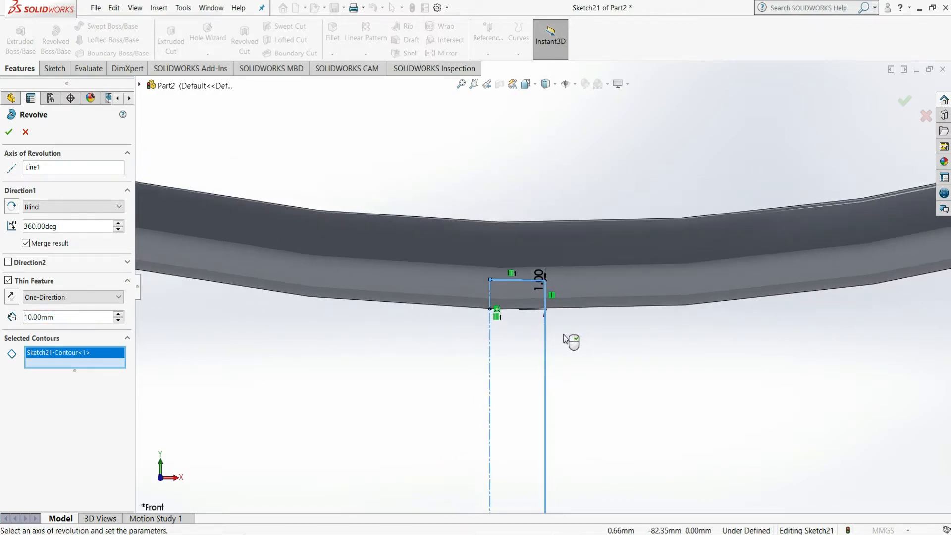
pyautogui.scroll(2, 616, 390)
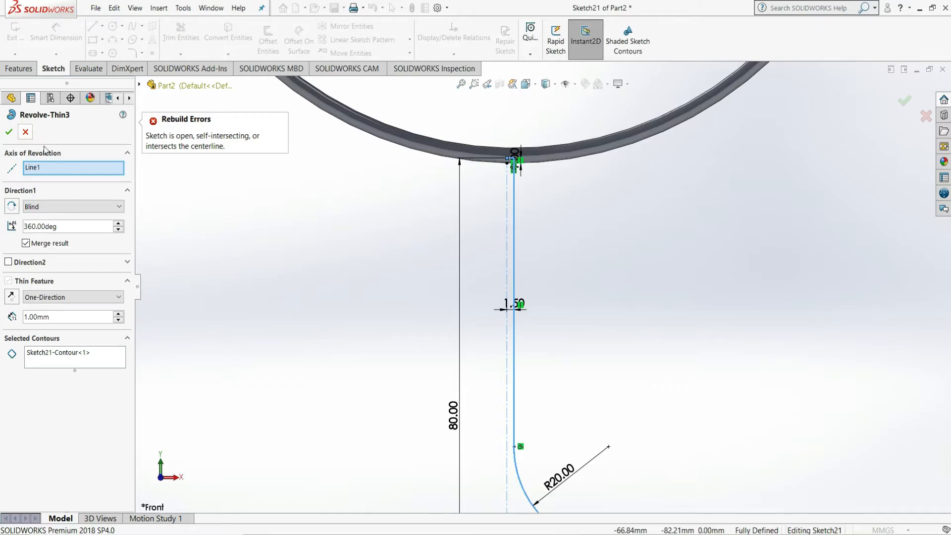
# Clear the contour selection of the stem revolve and reselect the open stem profile as its contour.
pyautogui.scroll(-2, 572, 152)
pyautogui.scroll(-5, 462, 214)
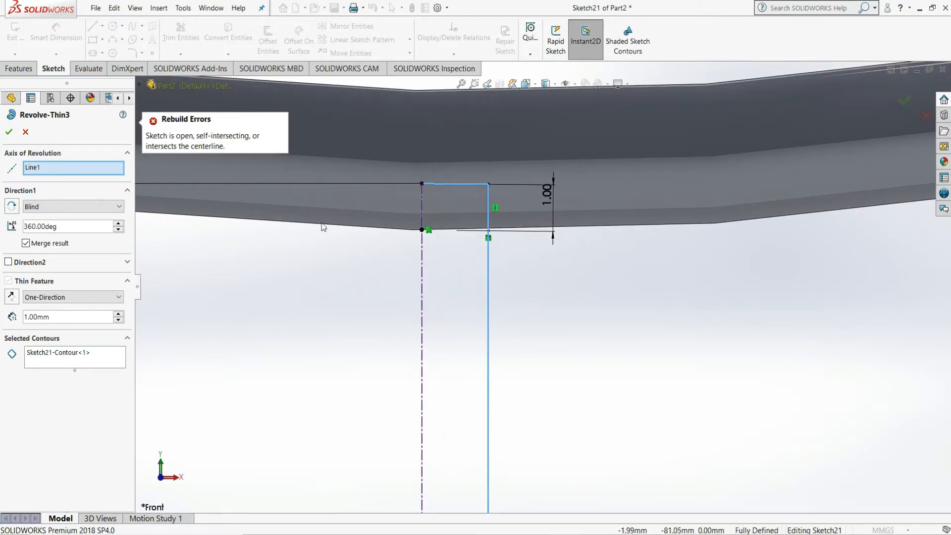
pyautogui.scroll(3, 145, 274)
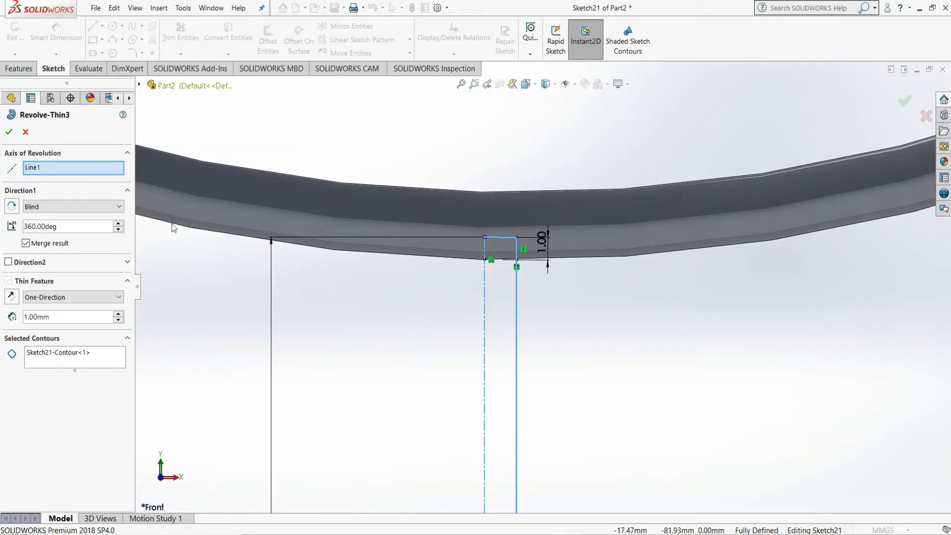
pyautogui.rightClick(78, 351)
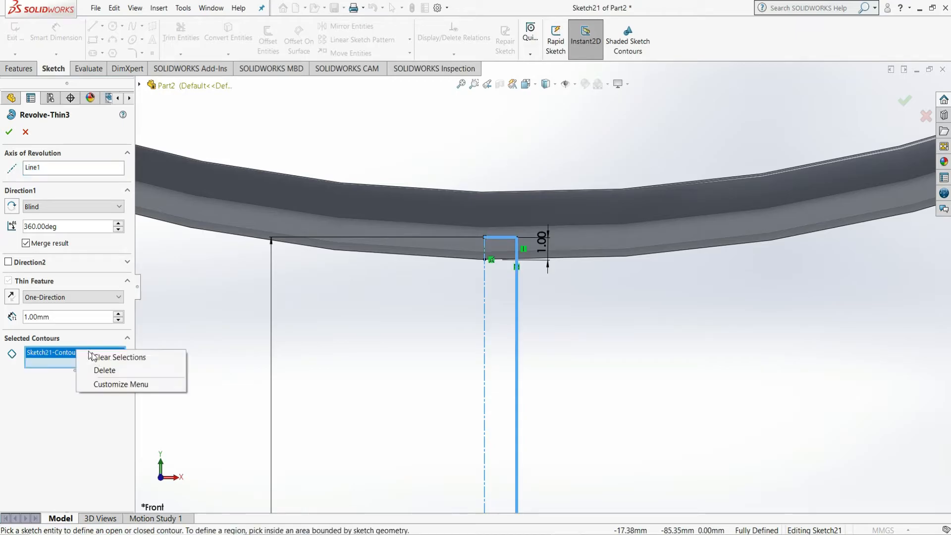
pyautogui.click(100, 357)
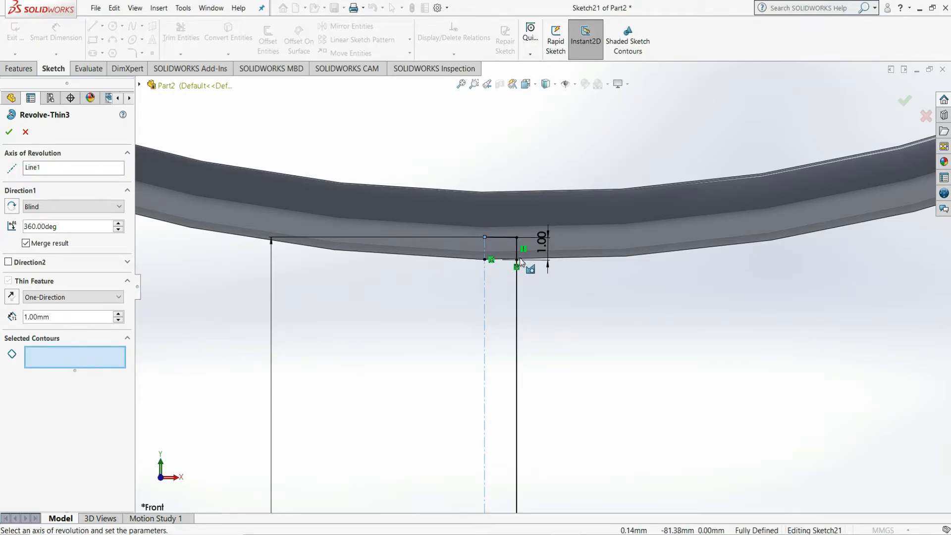
pyautogui.click(517, 337)
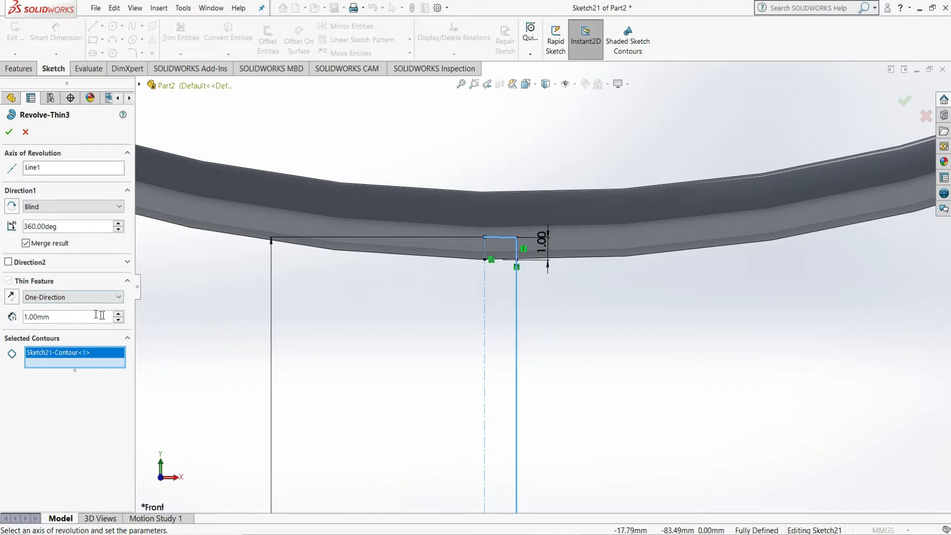
# Set the stem revolve's thin-feature thickness to 1.5 mm and finish the revolve.
pyautogui.click(119, 315)
pyautogui.write('2')
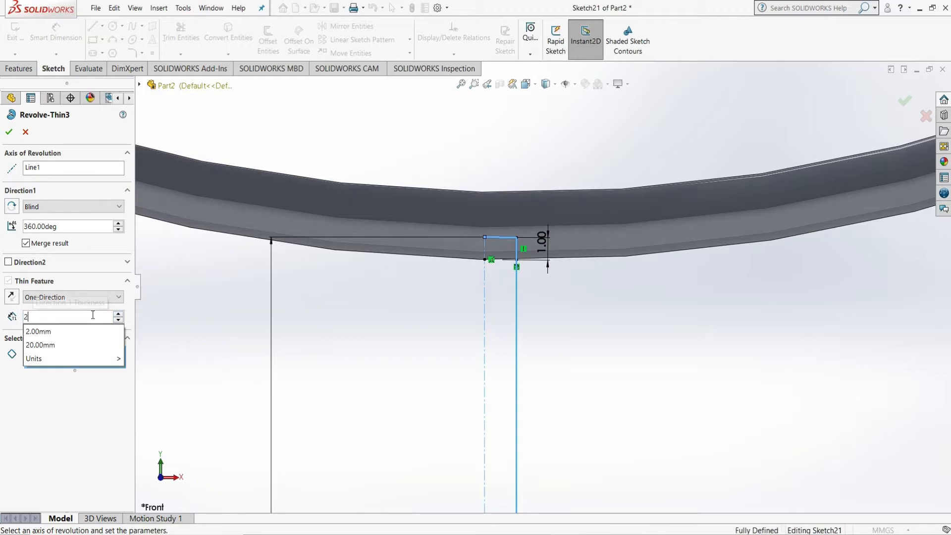
pyautogui.press('Return')
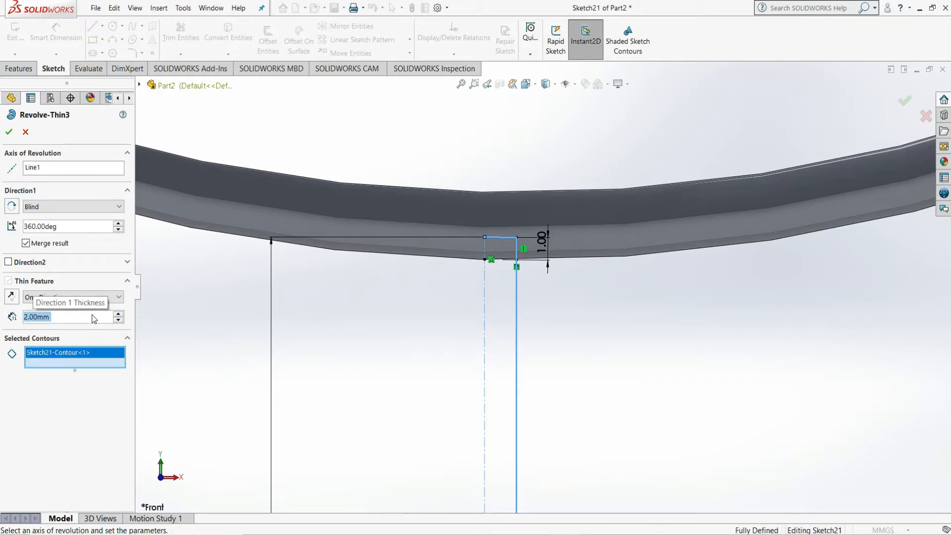
pyautogui.write('1.5')
pyautogui.press('Return')
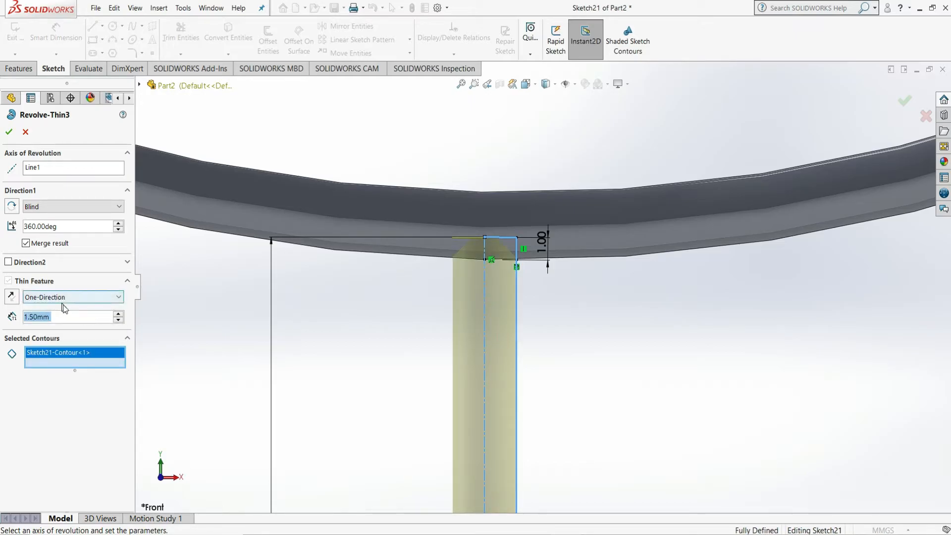
pyautogui.click(8, 136)
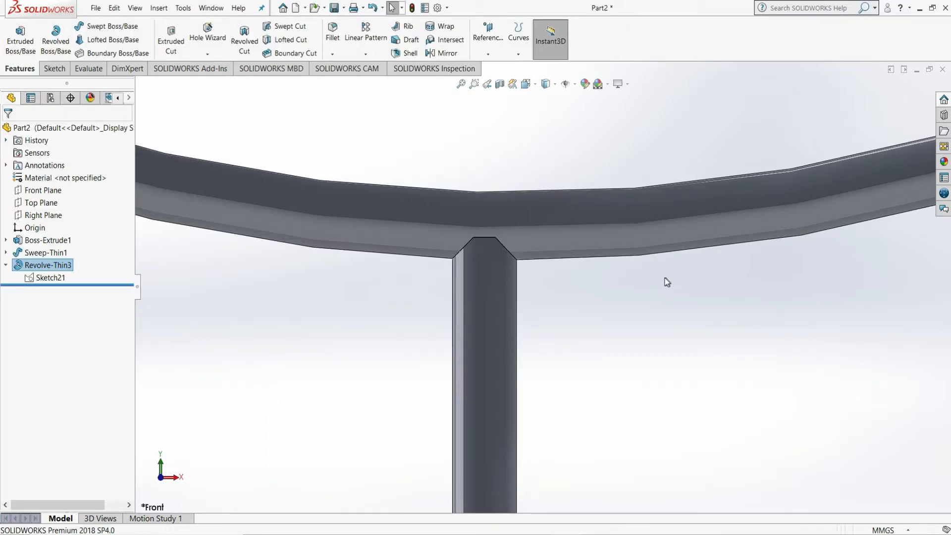
# Examine the joint between the revolved stem and the ring from several angles.
pyautogui.moveTo(662, 284); pyautogui.dragTo(551, 259, button='middle')
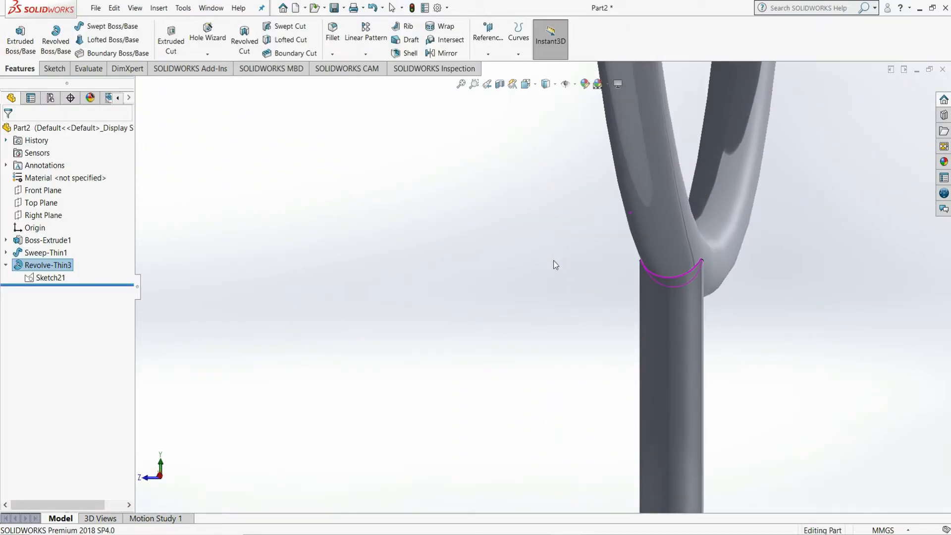
pyautogui.scroll(-5, 713, 290)
pyautogui.moveTo(657, 268); pyautogui.dragTo(609, 299, button='middle')
pyautogui.scroll(3, 609, 298)
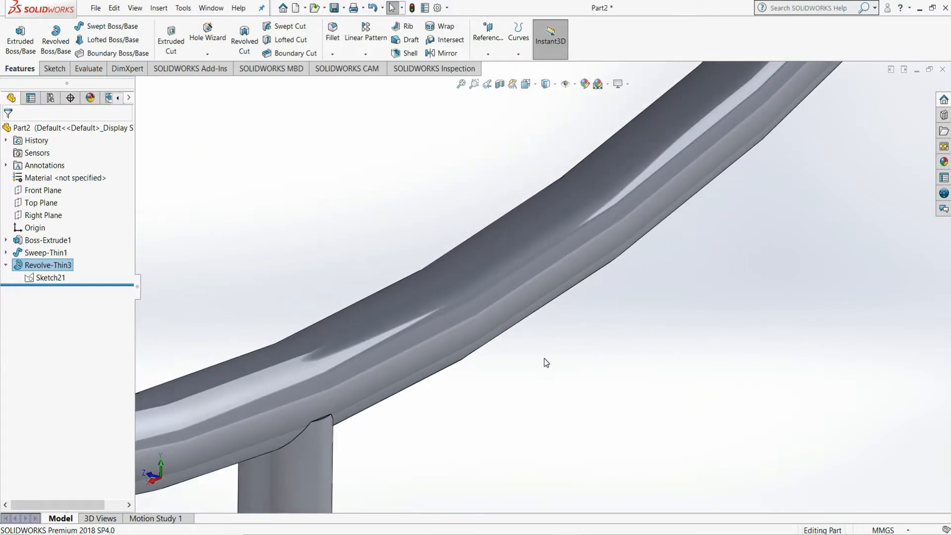
pyautogui.scroll(8, 544, 358)
pyautogui.scroll(2, 564, 342)
pyautogui.moveTo(565, 346); pyautogui.dragTo(664, 291, button='middle')
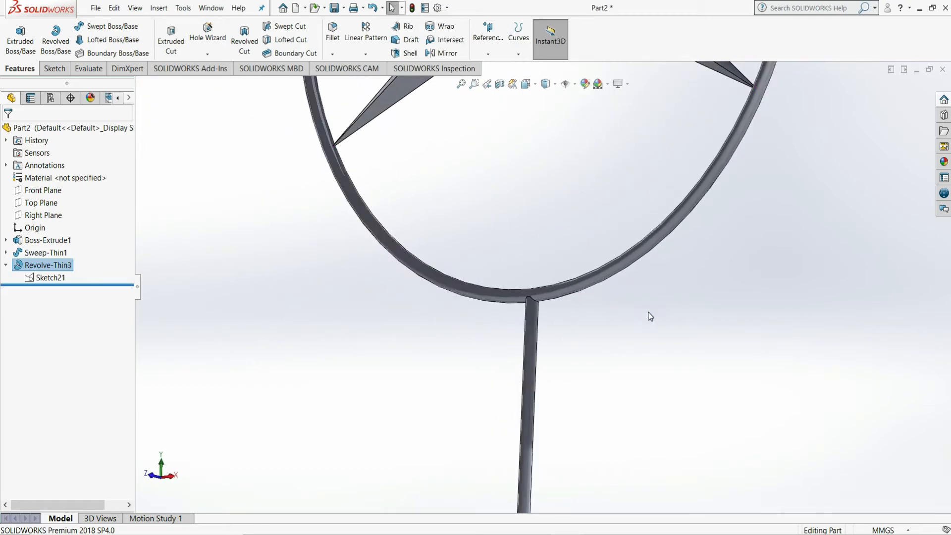
# Try to fillet the stem face and the ring face with a 10 mm radius.
pyautogui.scroll(-2, 561, 307)
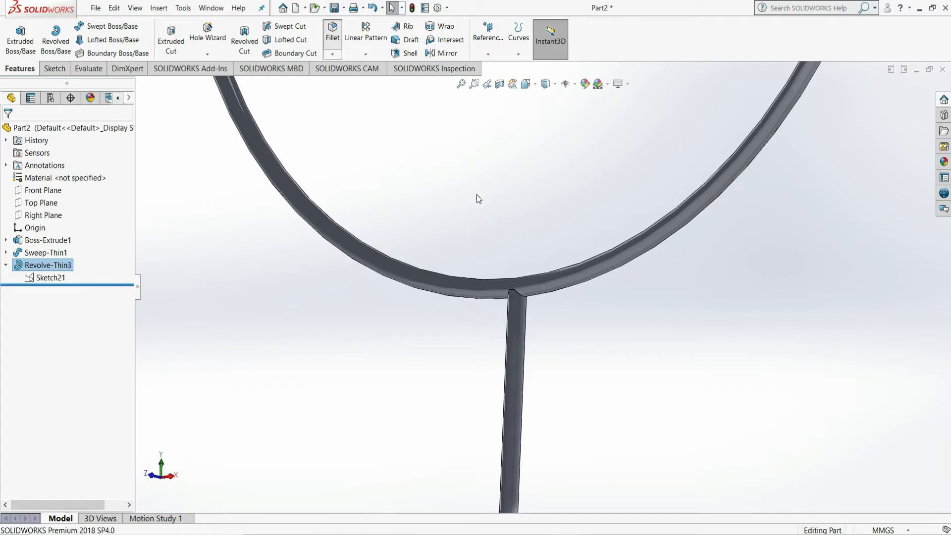
pyautogui.click(526, 304)
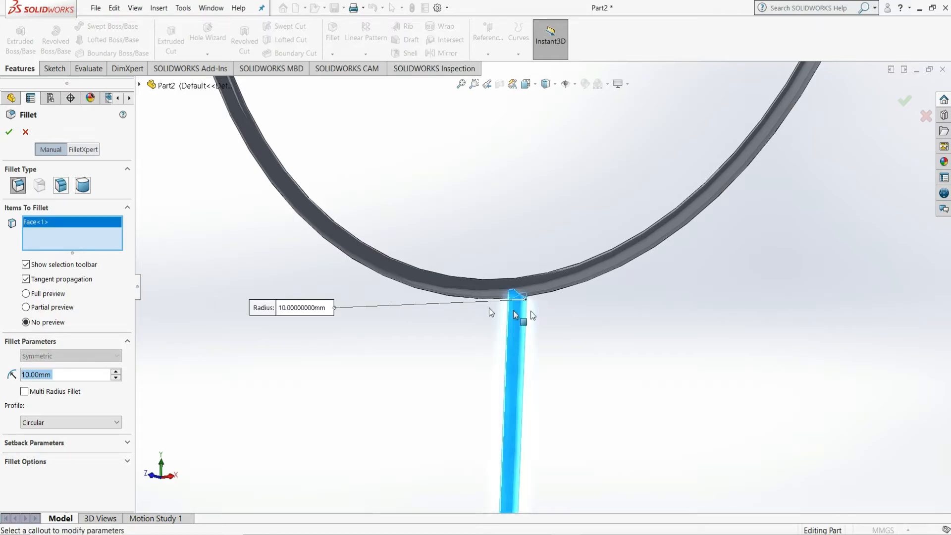
pyautogui.click(581, 279)
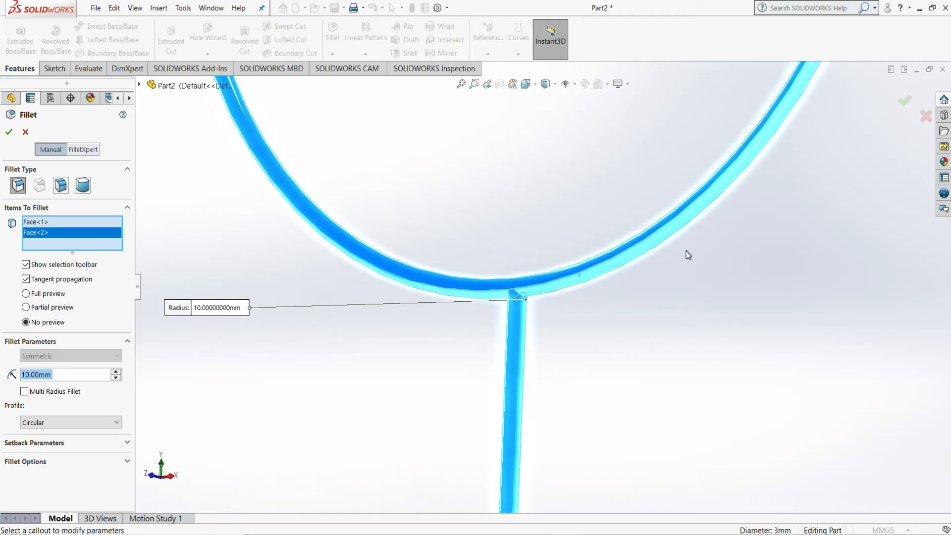
pyautogui.click(8, 131)
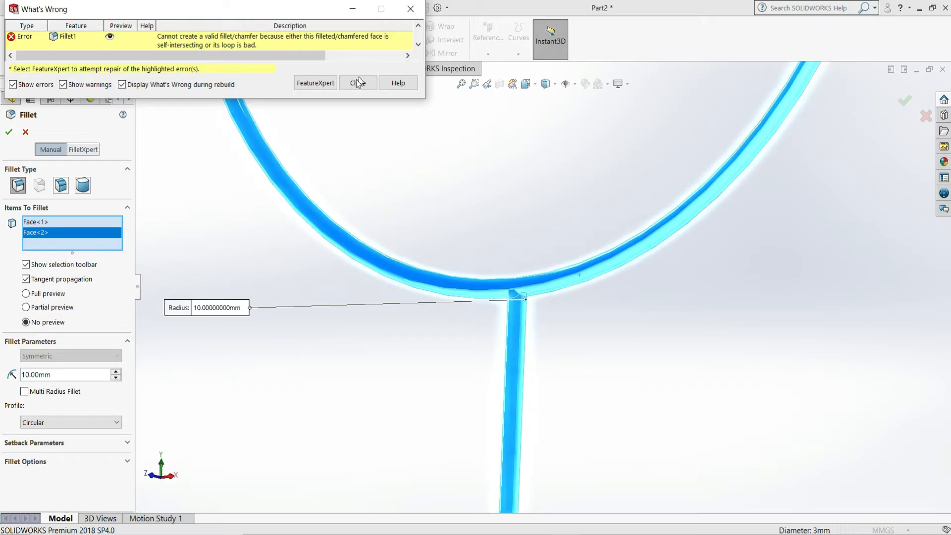
pyautogui.click(357, 83)
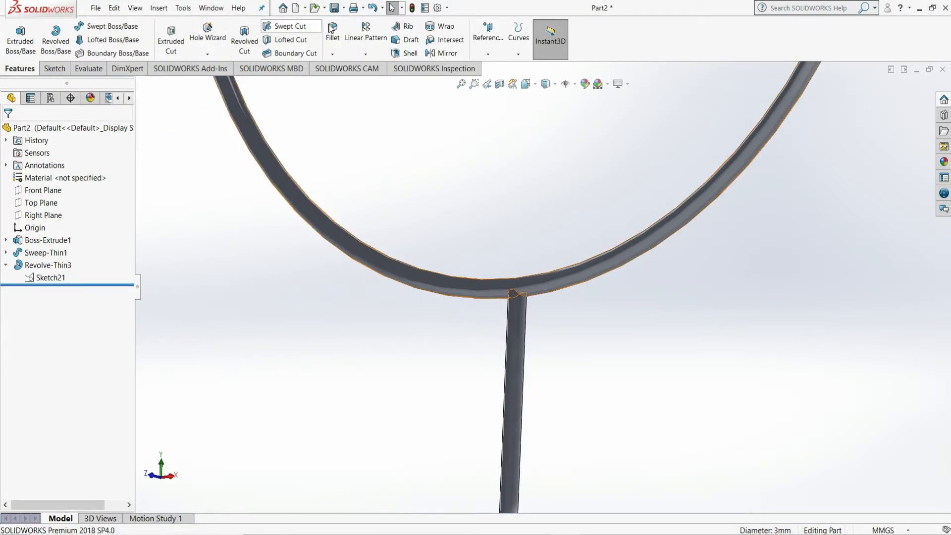
# Start a new fillet with only the four edges where the stem's top meets the ring selected.
pyautogui.click(333, 33)
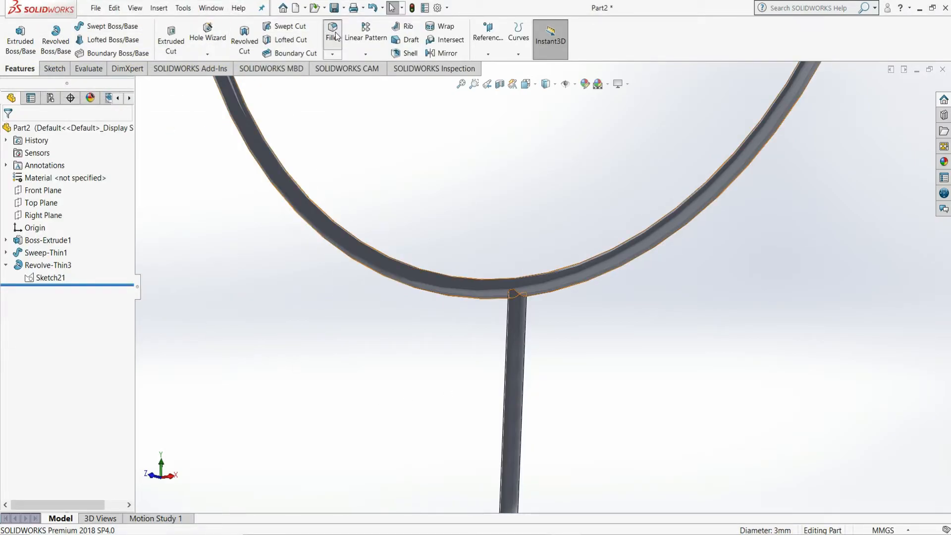
pyautogui.click(522, 296)
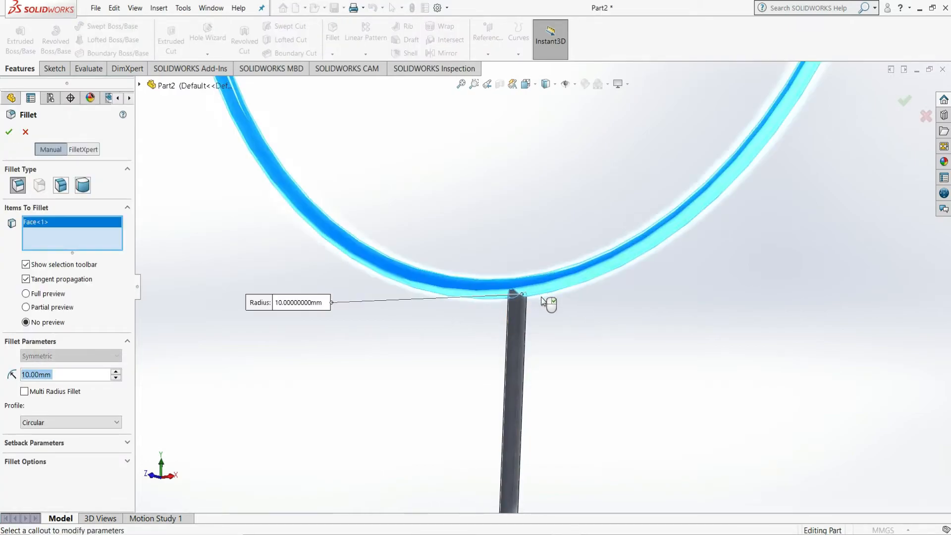
pyautogui.rightClick(55, 227)
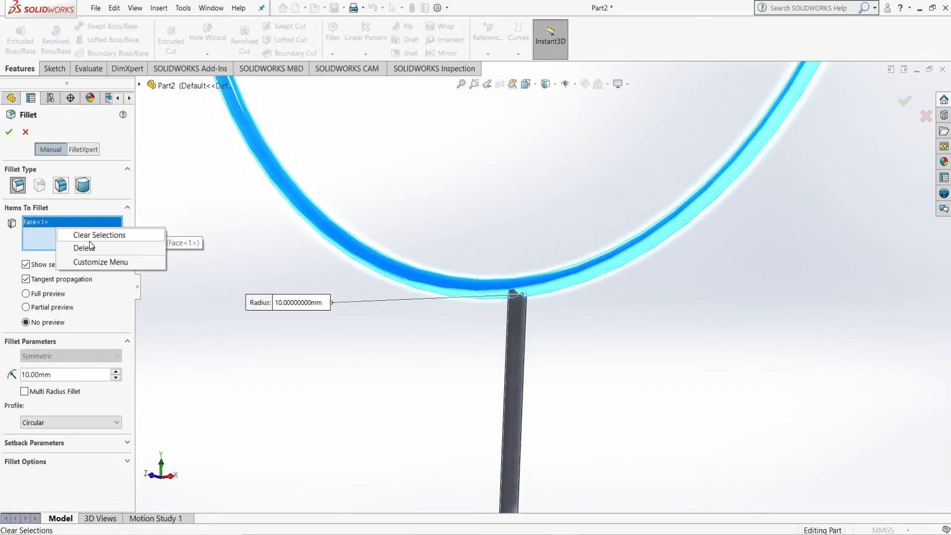
pyautogui.click(80, 236)
pyautogui.scroll(-5, 534, 303)
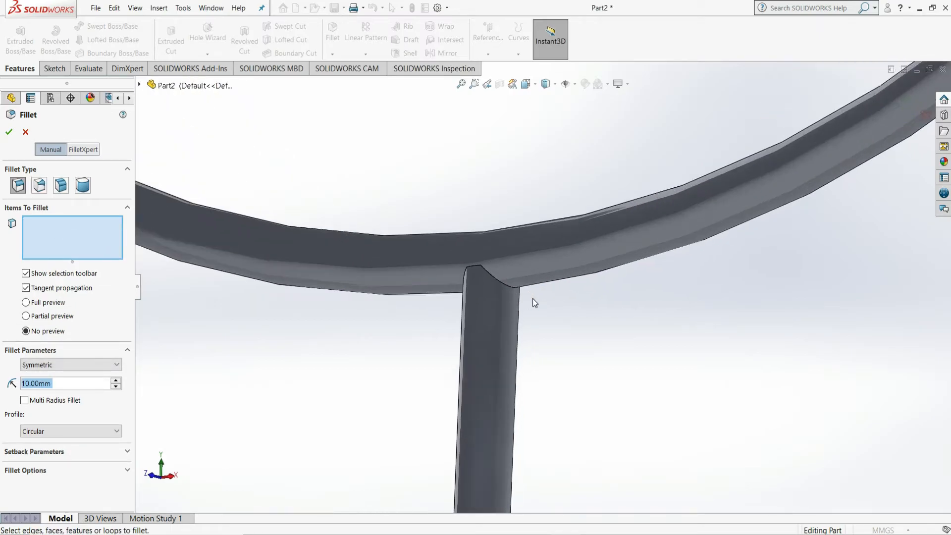
pyautogui.click(463, 260)
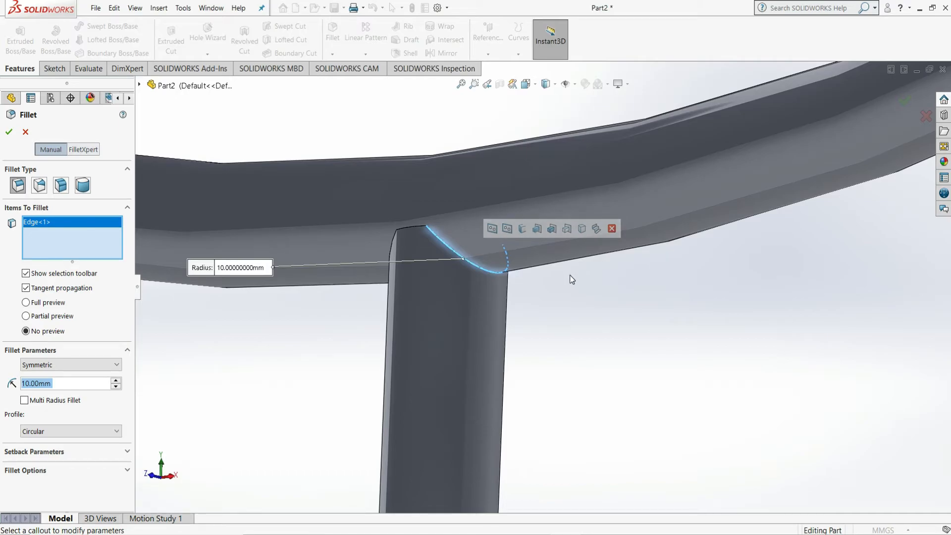
pyautogui.moveTo(572, 281)
pyautogui.mouseDown(button='middle')
pyautogui.moveTo(599, 299)
pyautogui.moveTo(569, 286)
pyautogui.mouseUp(button='middle')
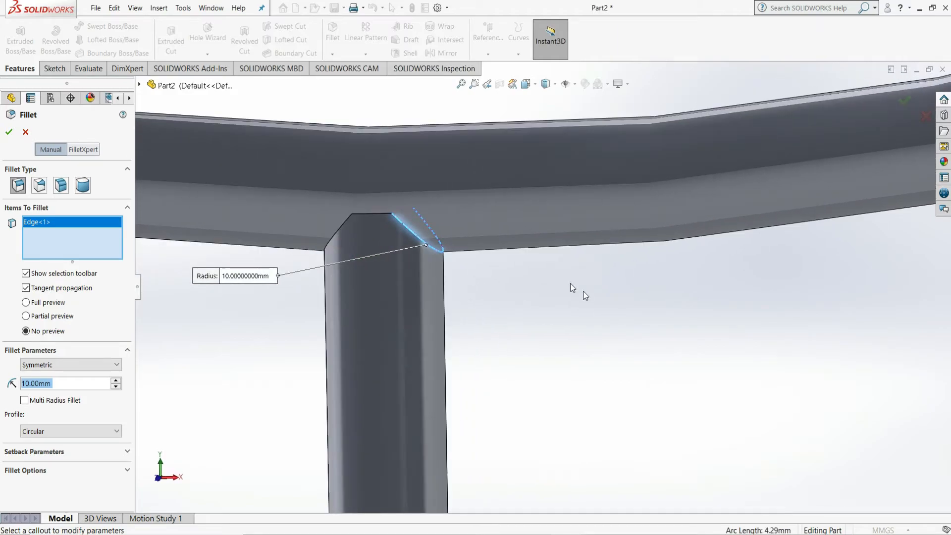
pyautogui.click(376, 213)
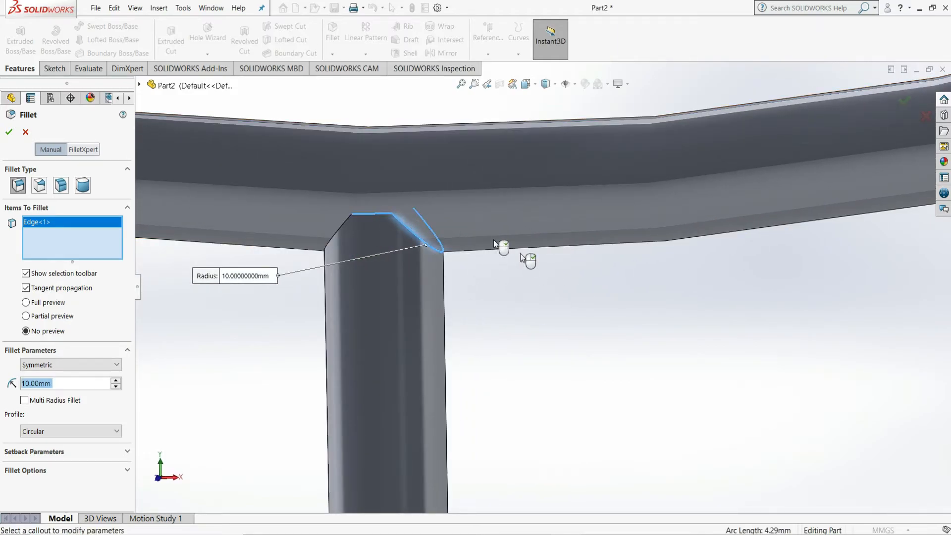
pyautogui.moveTo(561, 290); pyautogui.dragTo(592, 291, button='middle')
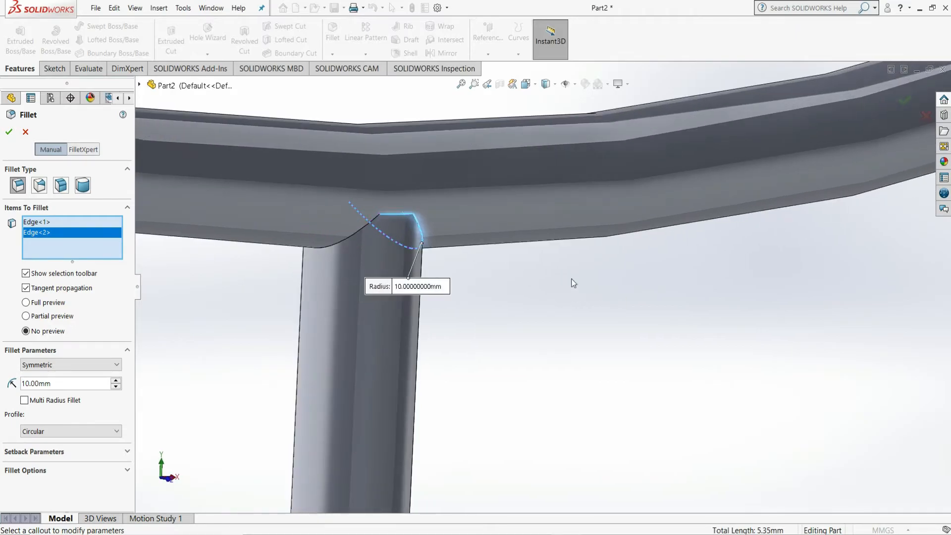
pyautogui.click(378, 220)
pyautogui.moveTo(550, 299); pyautogui.dragTo(637, 257, button='middle')
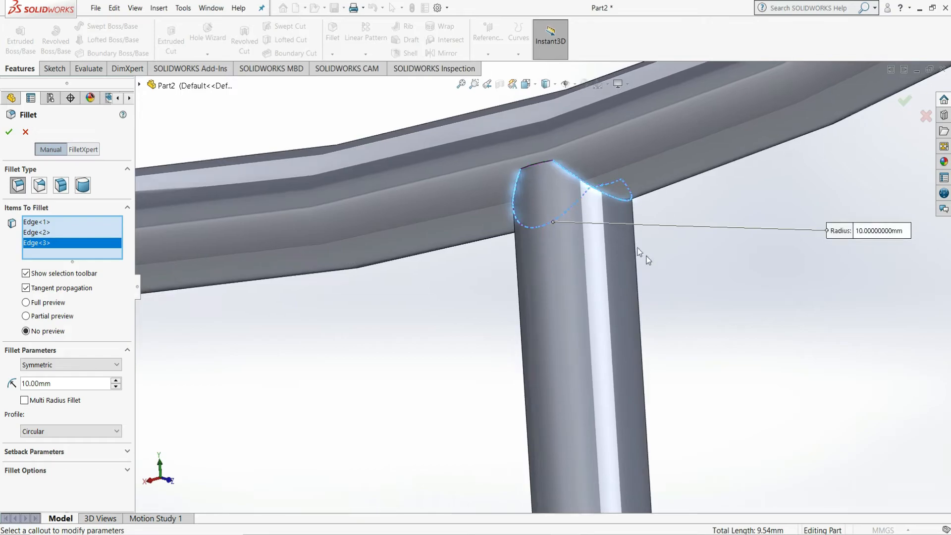
pyautogui.click(543, 169)
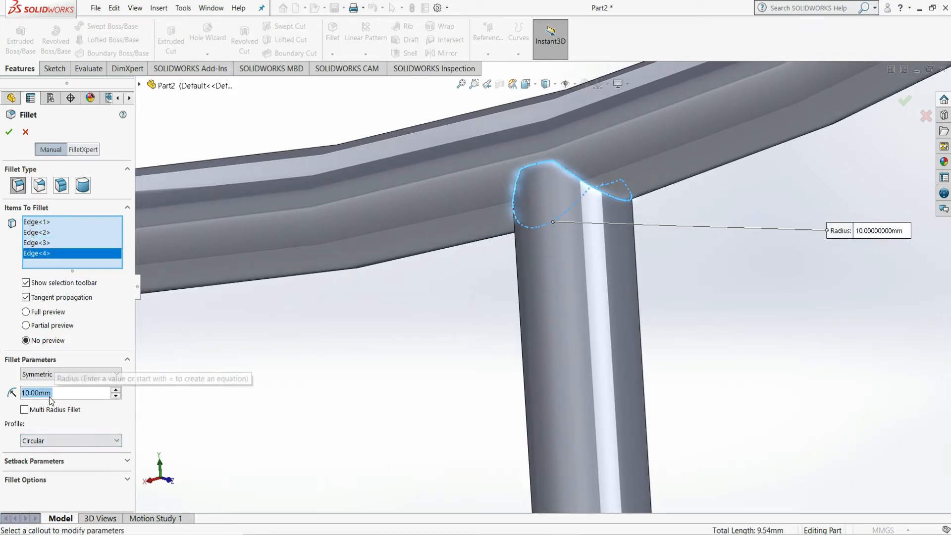
# Try to fillet the selected stem-to-ring edges with a 1 mm radius, switching the fillet to full preview.
pyautogui.write('1')
pyautogui.press('Return')
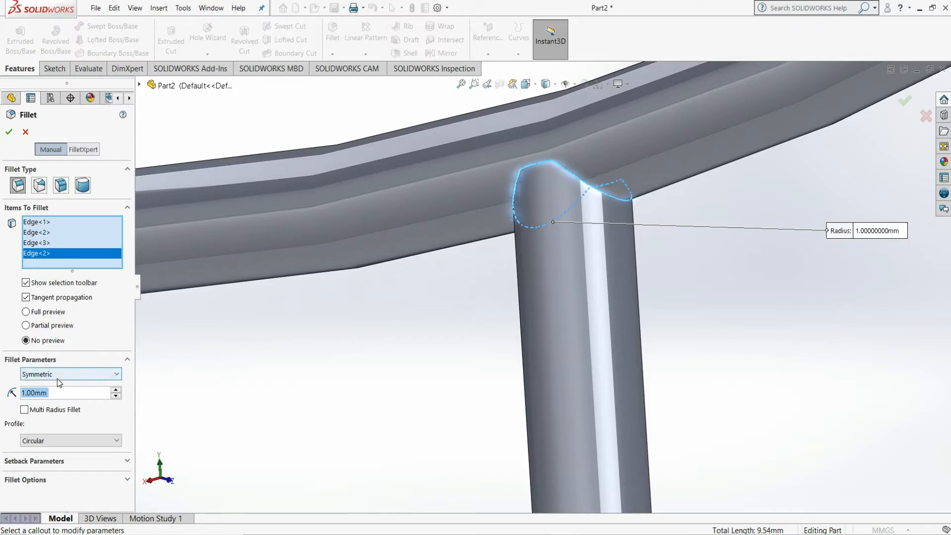
pyautogui.click(27, 312)
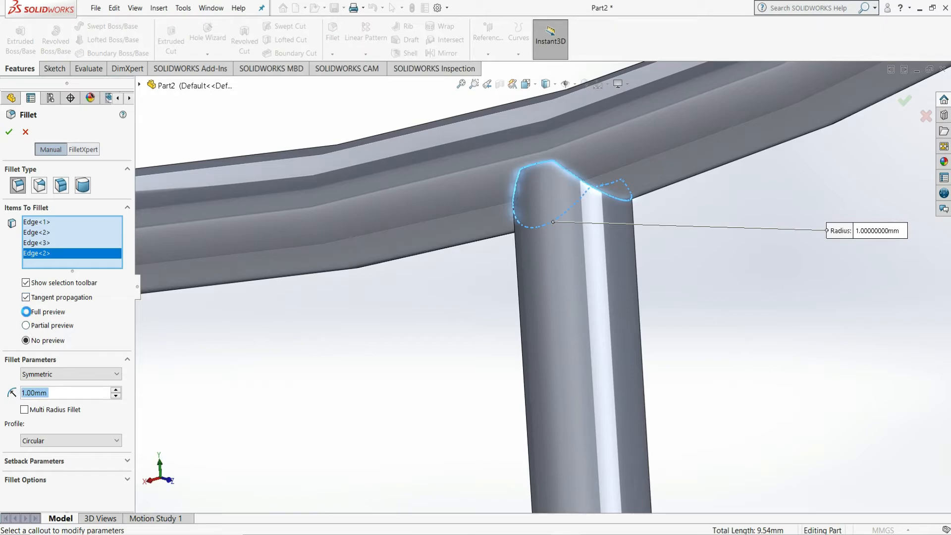
pyautogui.click(30, 325)
pyautogui.click(33, 313)
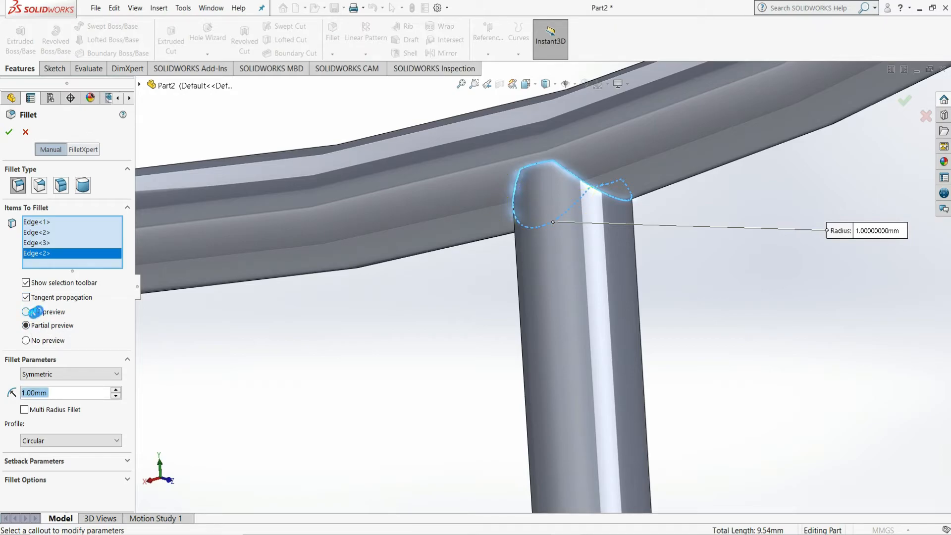
pyautogui.click(58, 328)
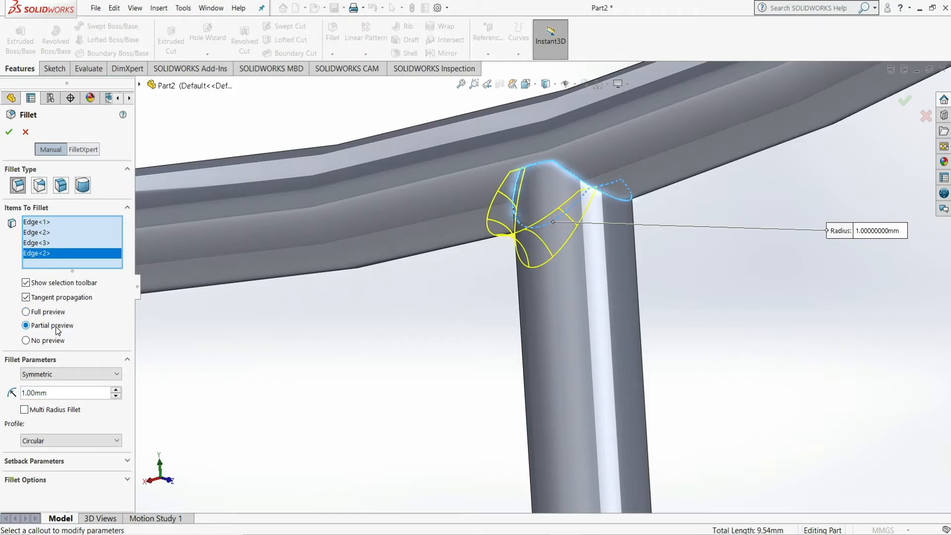
pyautogui.click(55, 313)
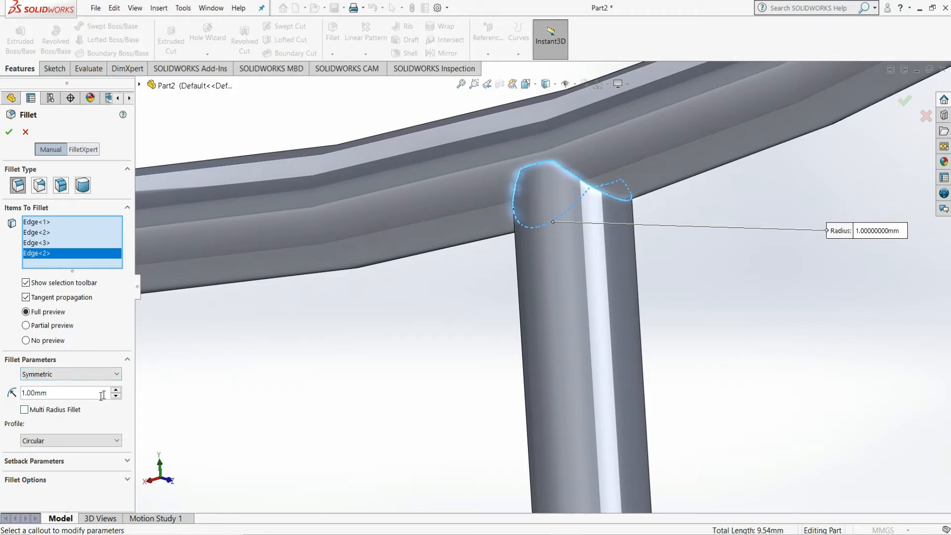
pyautogui.click(8, 132)
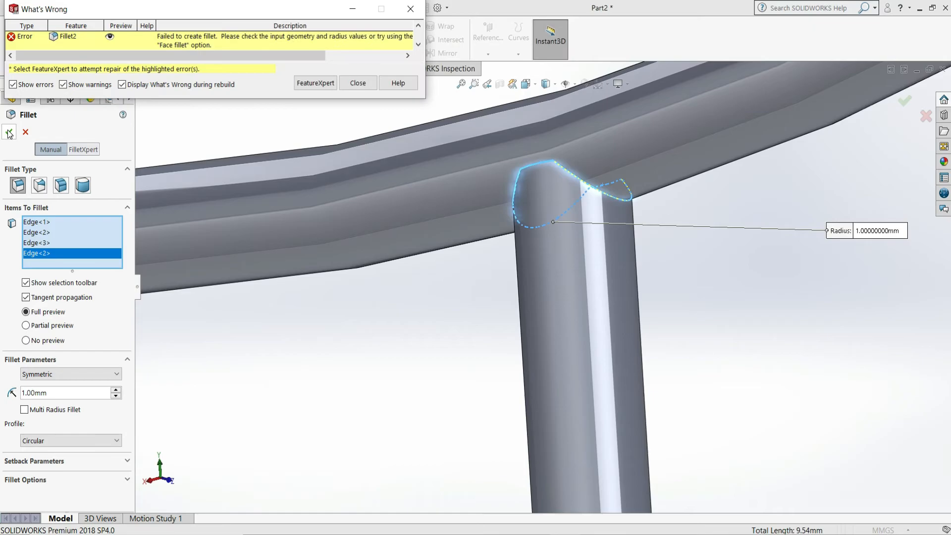
pyautogui.click(358, 83)
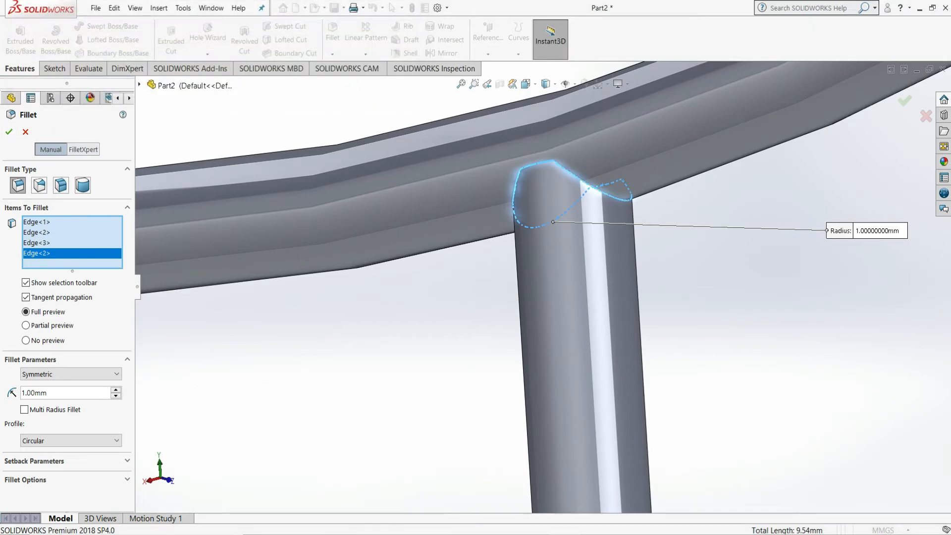
pyautogui.click(25, 132)
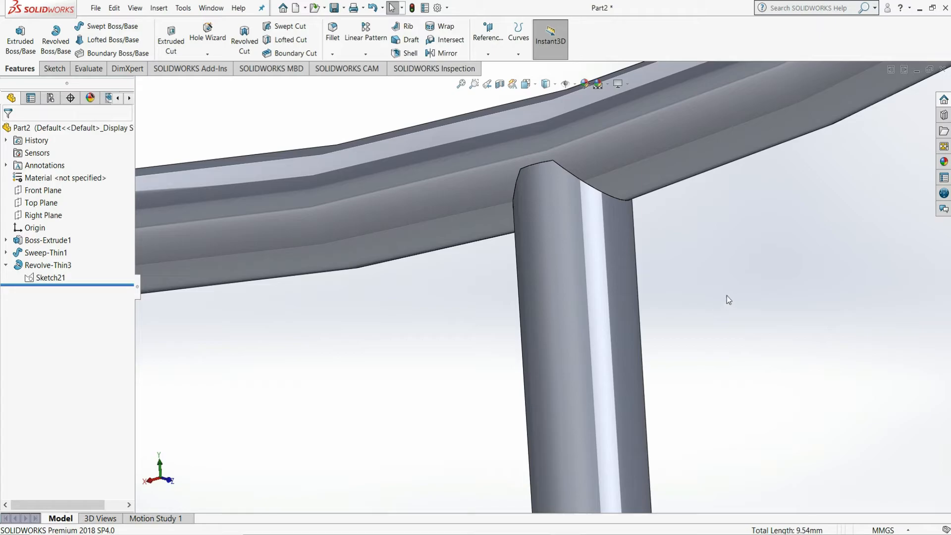
# Try to combine the ring sweep and the stem revolve with the Intersect tool using the Create both option.
pyautogui.moveTo(730, 295); pyautogui.dragTo(702, 327, button='middle')
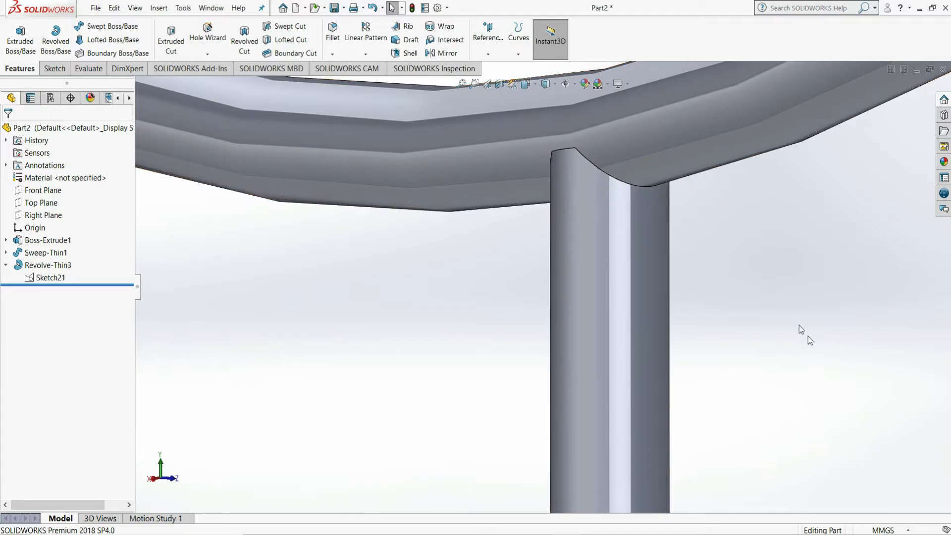
pyautogui.click(670, 156)
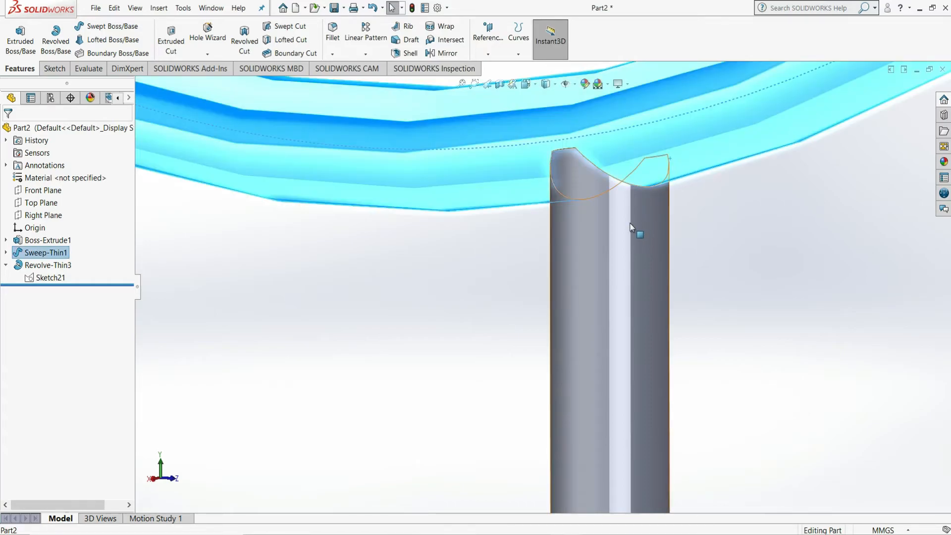
pyautogui.click(616, 194)
pyautogui.click(747, 268)
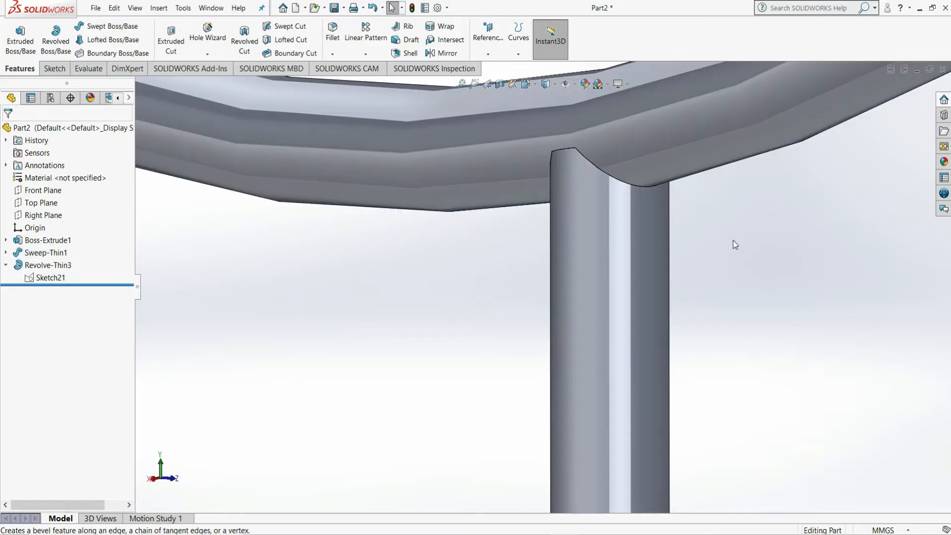
pyautogui.click(671, 160)
pyautogui.keyDown('ctrl'); pyautogui.click(616, 225); pyautogui.keyUp('ctrl')
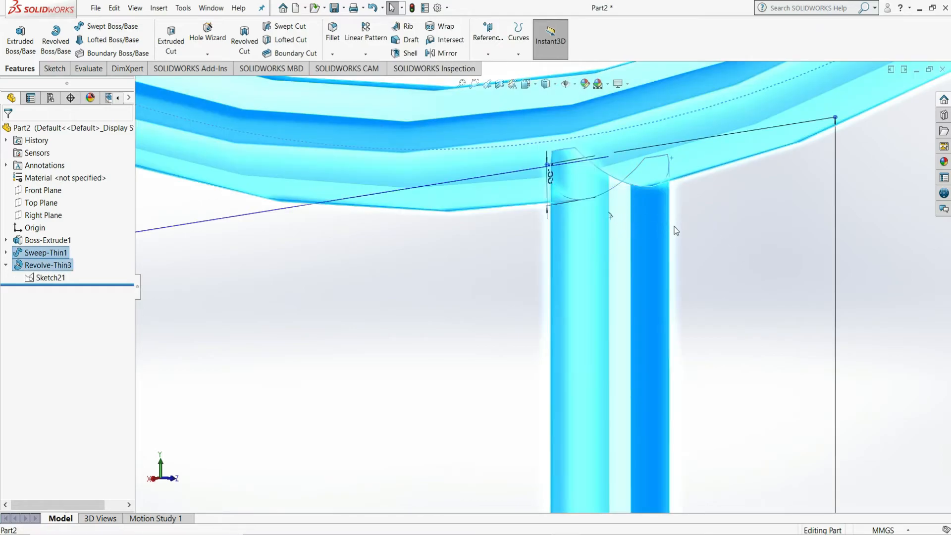
pyautogui.click(443, 41)
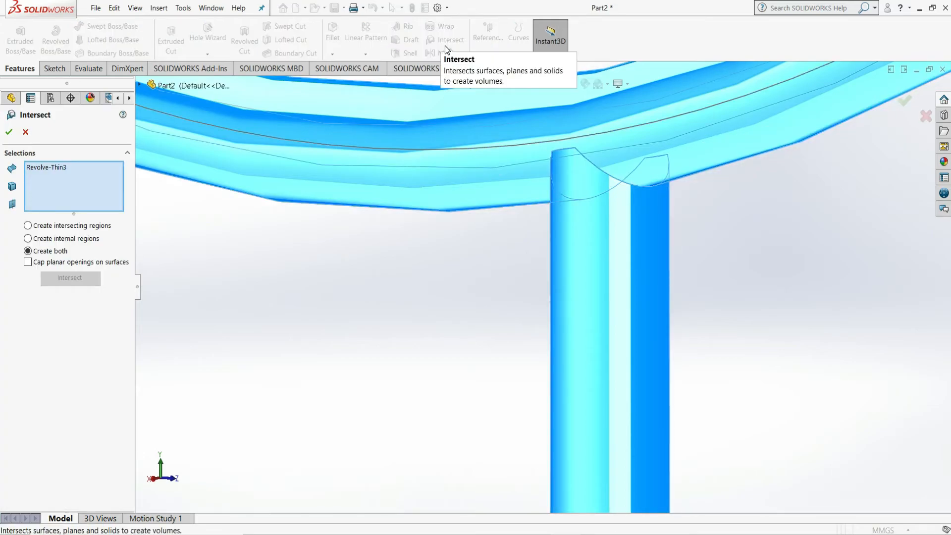
pyautogui.click(9, 134)
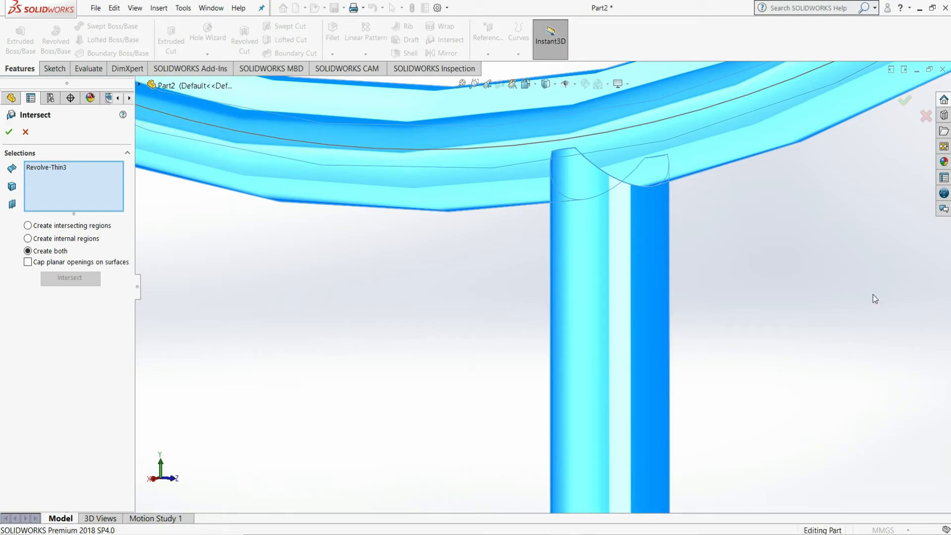
pyautogui.click(611, 276)
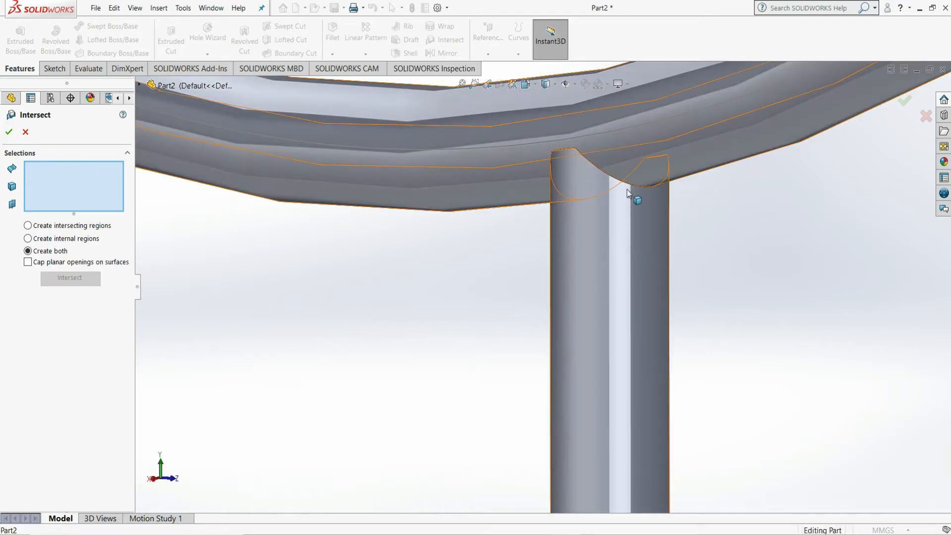
pyautogui.click(601, 254)
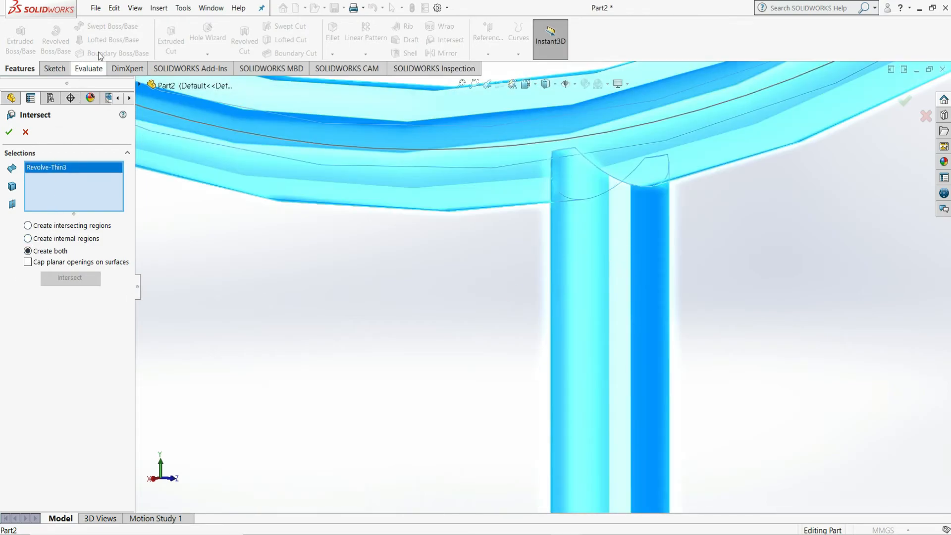
pyautogui.click(25, 131)
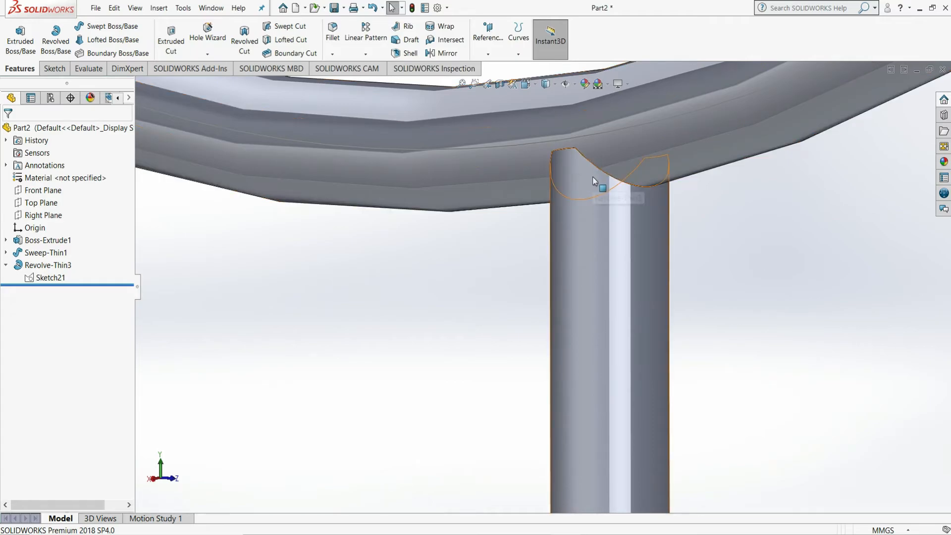
# Try a full round fillet with the ring face as the first side set and the stem face as the second side set.
pyautogui.click(333, 35)
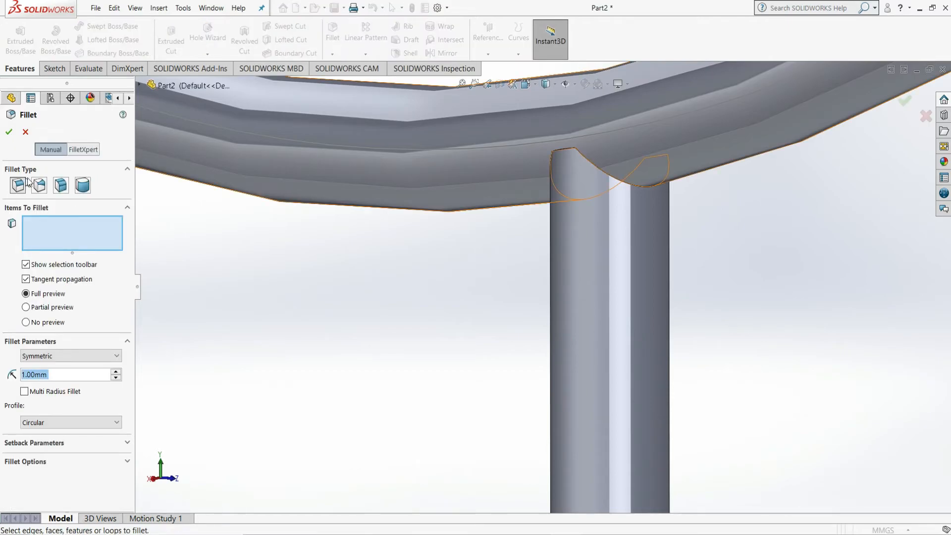
pyautogui.click(82, 187)
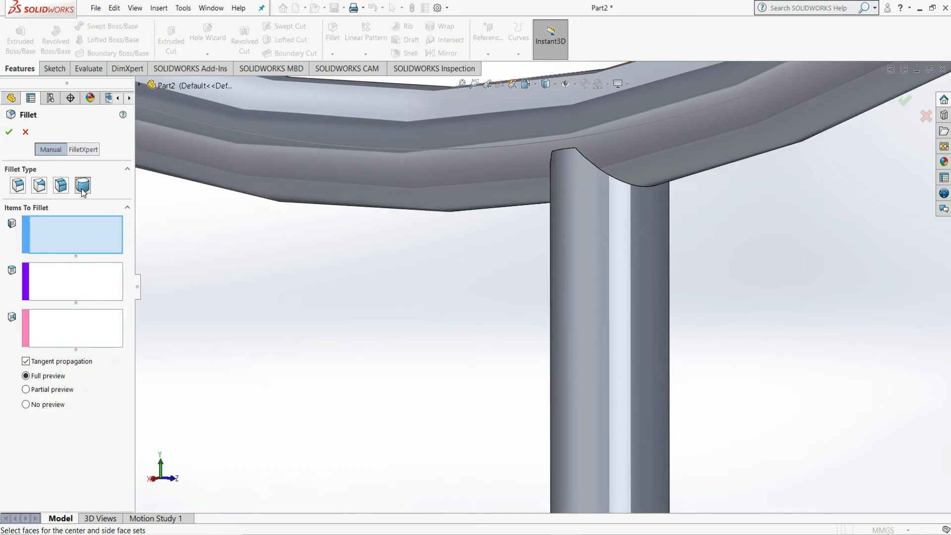
pyautogui.click(713, 140)
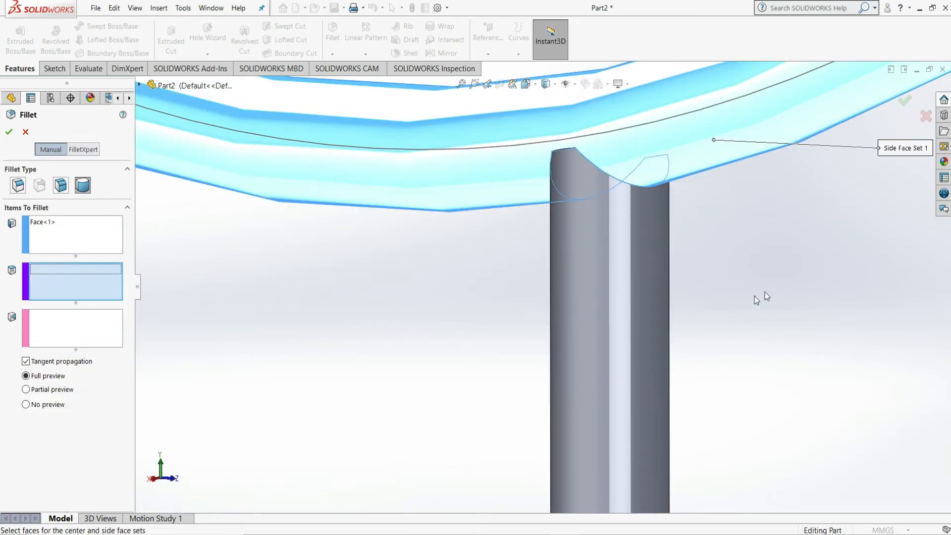
pyautogui.click(631, 245)
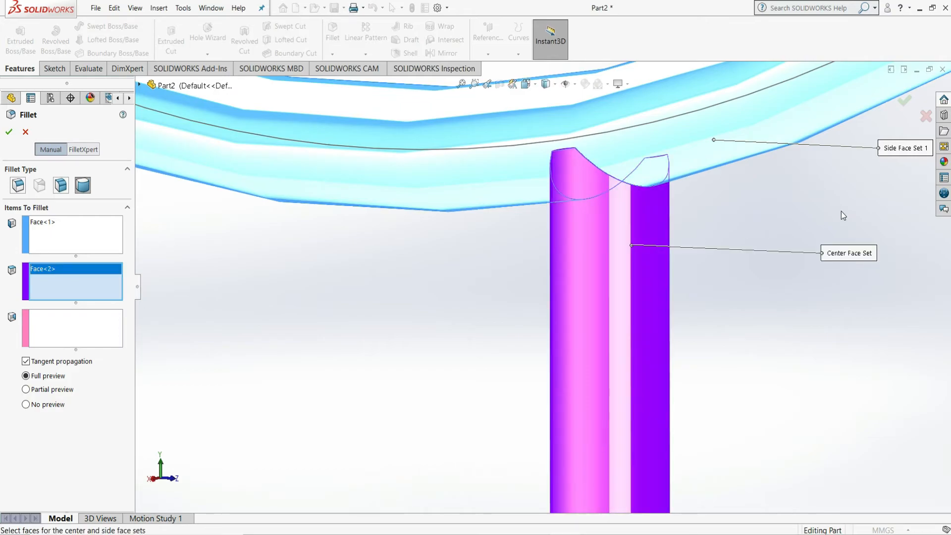
pyautogui.click(79, 329)
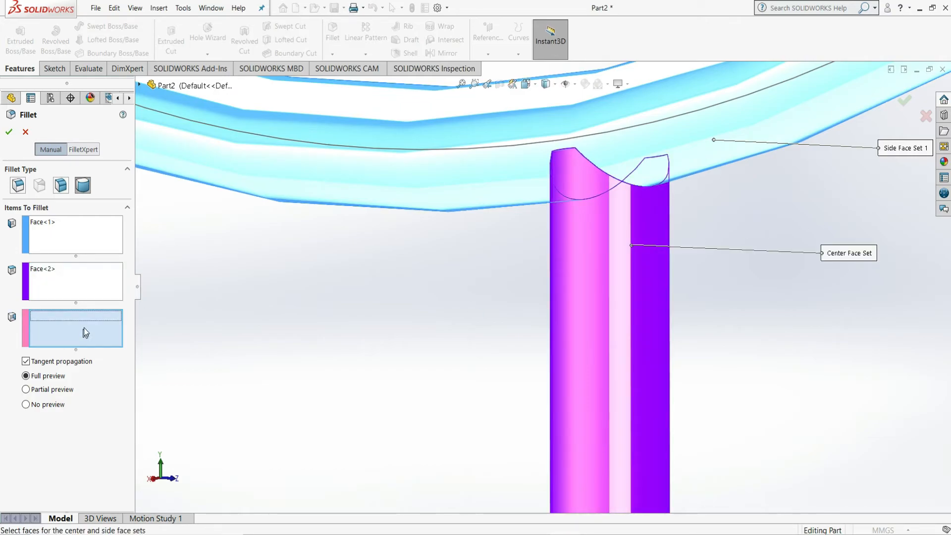
pyautogui.click(630, 298)
pyautogui.click(626, 237)
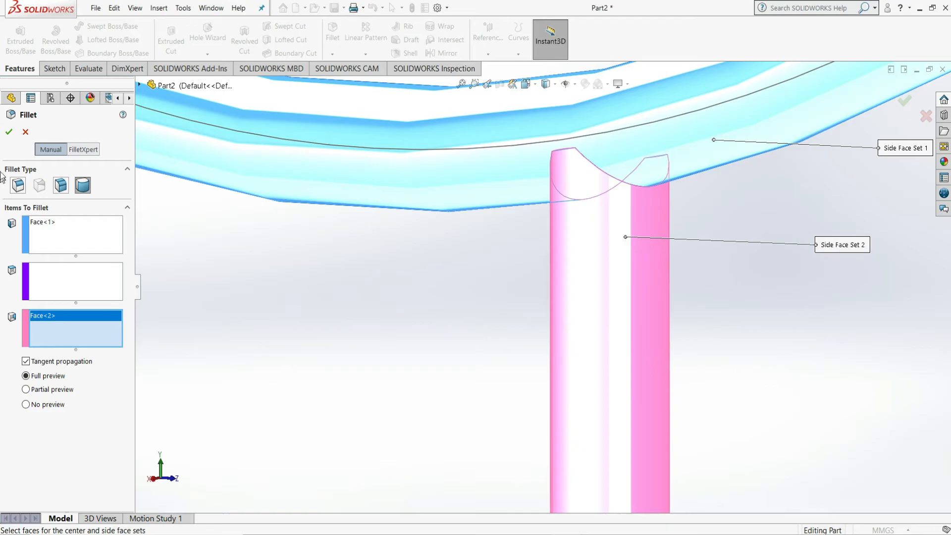
pyautogui.click(9, 132)
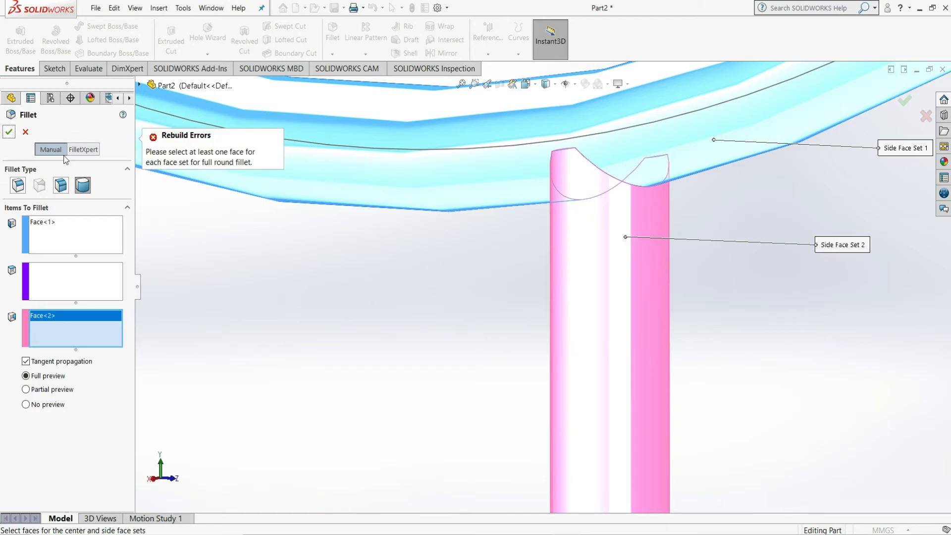
pyautogui.click(25, 132)
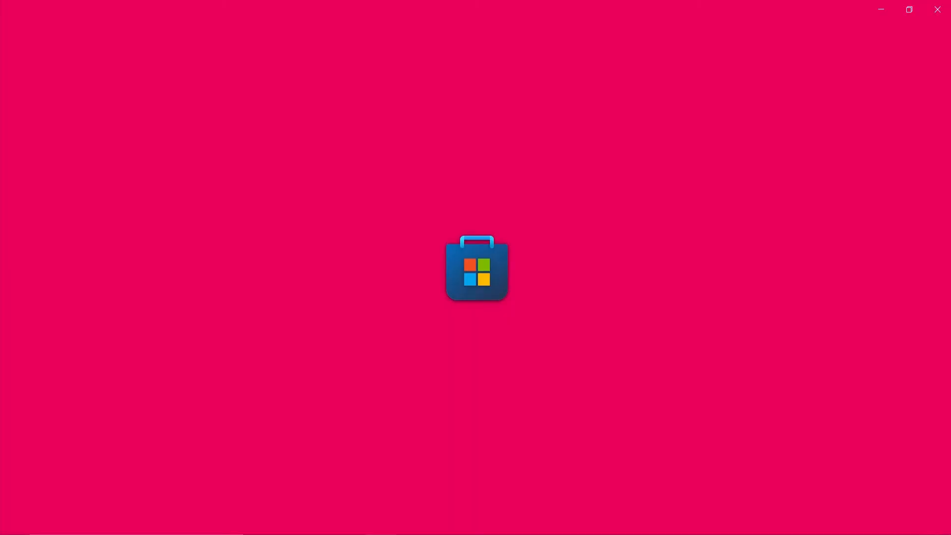
# Close the Microsoft Store window and view the whole emblem in isometric orientation.
pyautogui.click(938, 9)
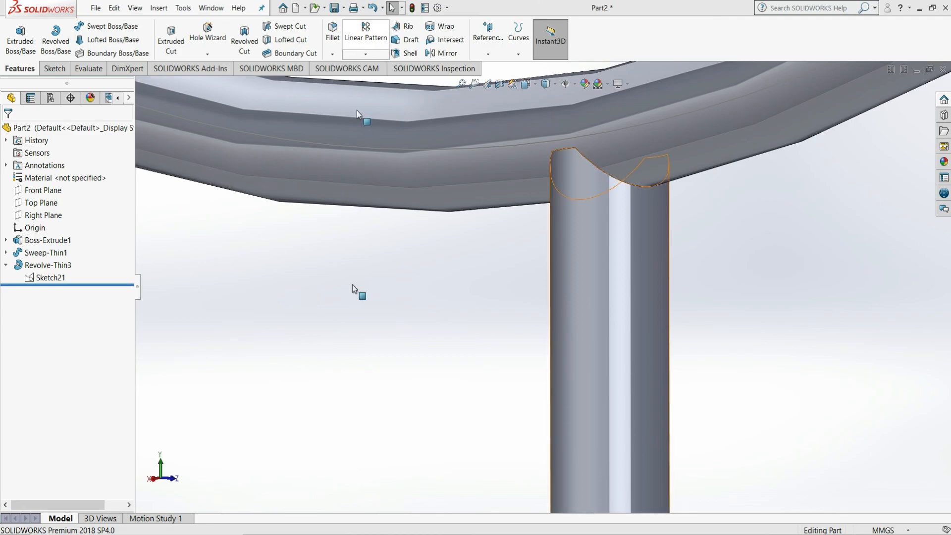
pyautogui.scroll(1, 666, 364)
pyautogui.scroll(10, 632, 343)
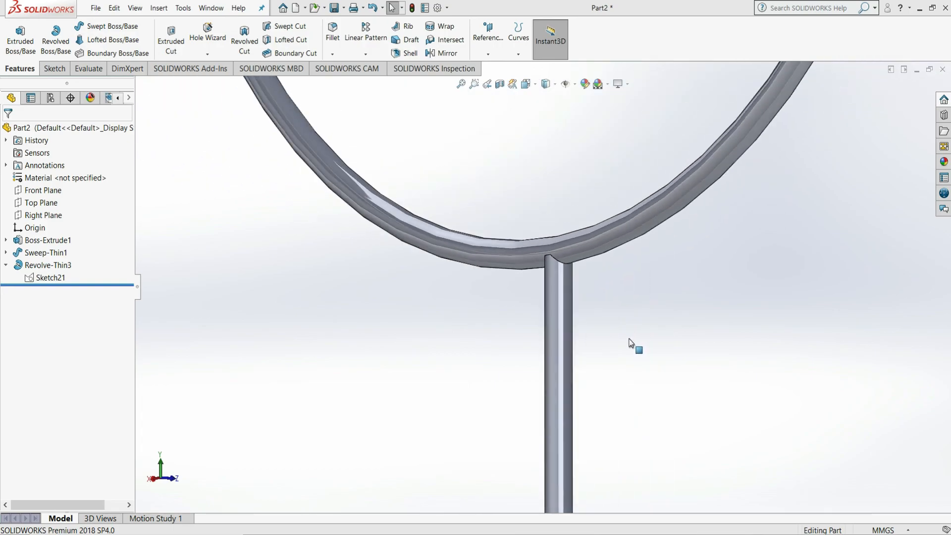
pyautogui.scroll(3, 630, 343)
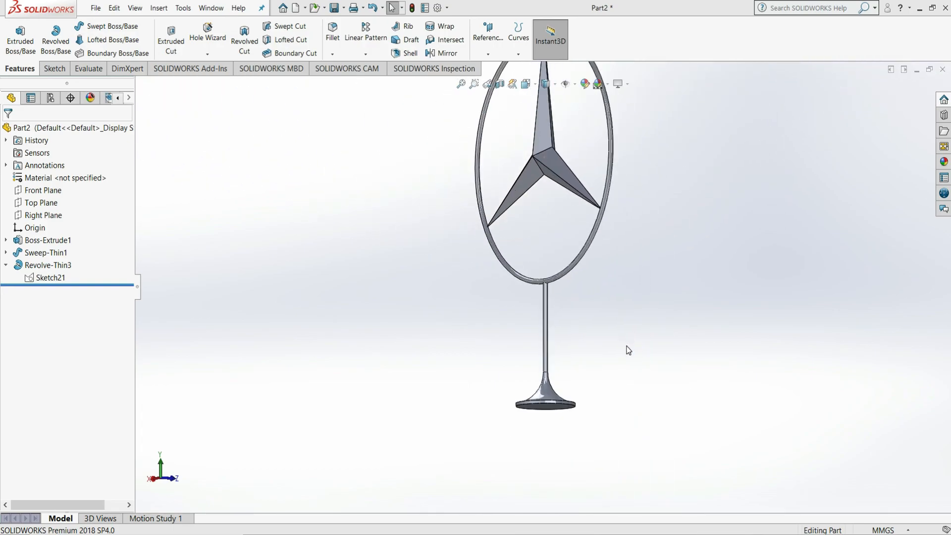
pyautogui.moveTo(610, 323); pyautogui.dragTo(622, 297, button='middle')
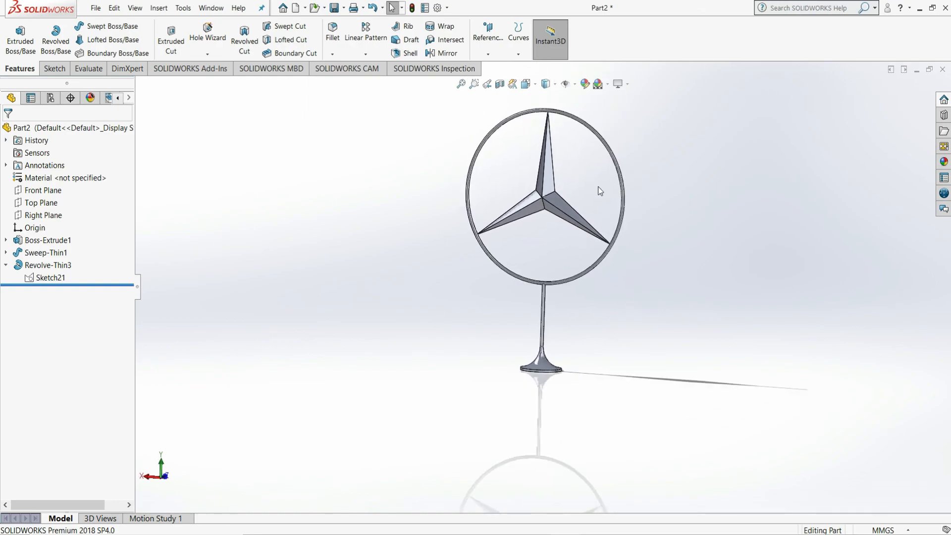
pyautogui.scroll(-3, 599, 187)
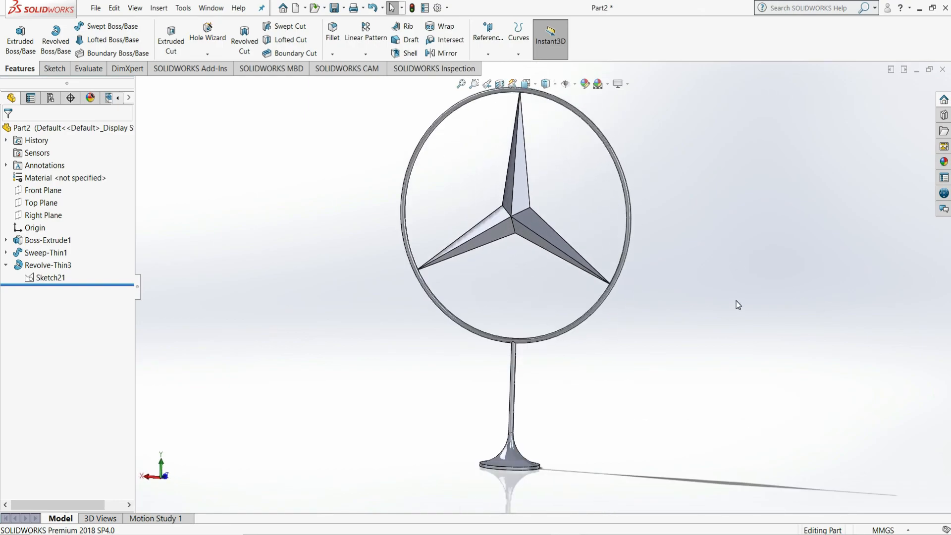
pyautogui.hotkey('ctrl', '7')
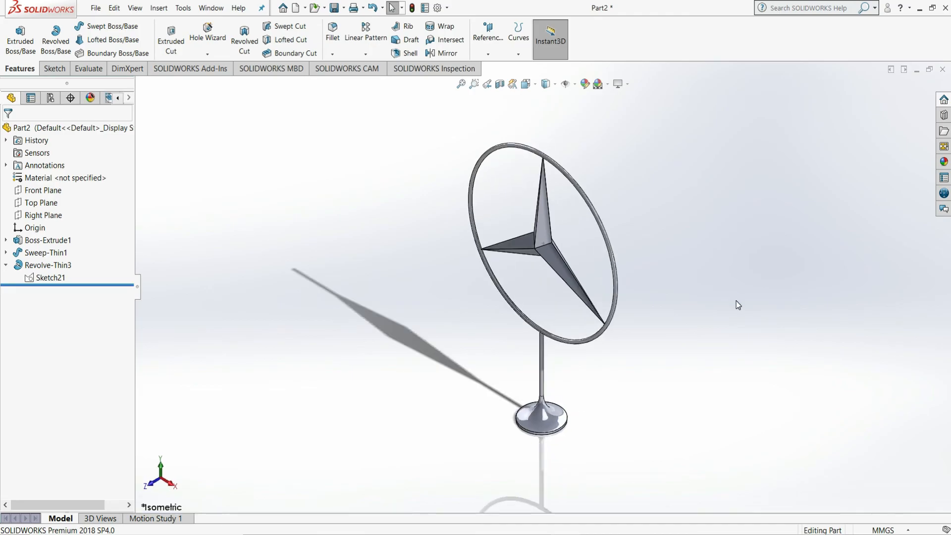
pyautogui.scroll(-2, 612, 224)
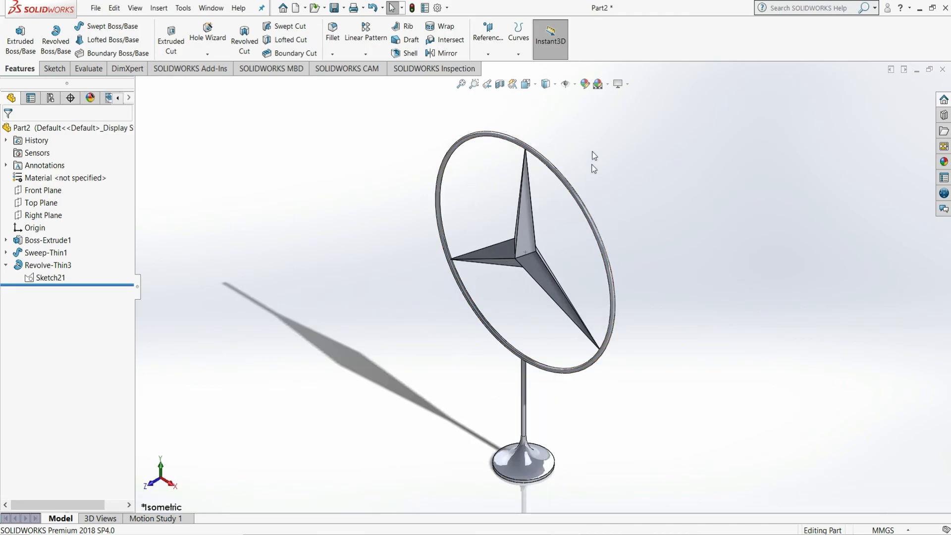
# Turn off Shadows In Shaded Mode and apply the Plain White scene to the model.
pyautogui.click(628, 84)
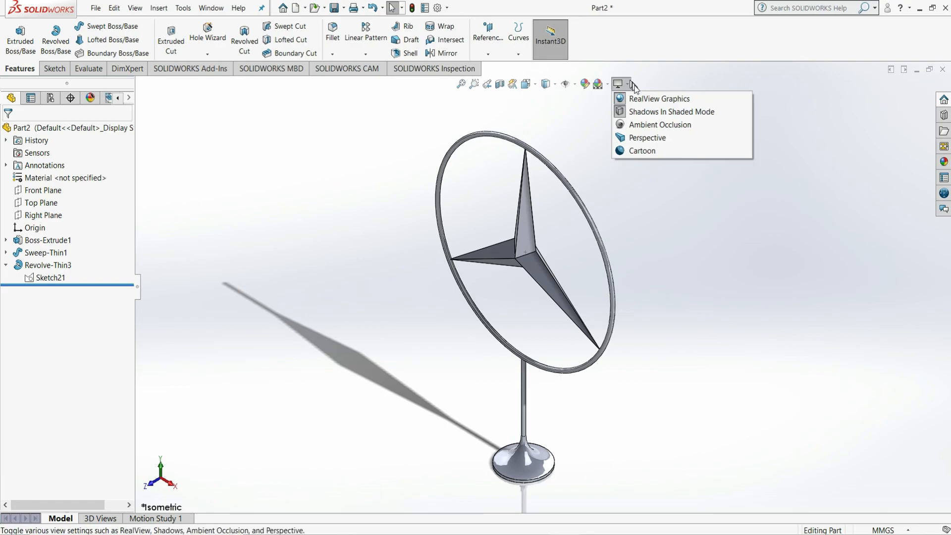
pyautogui.click(650, 112)
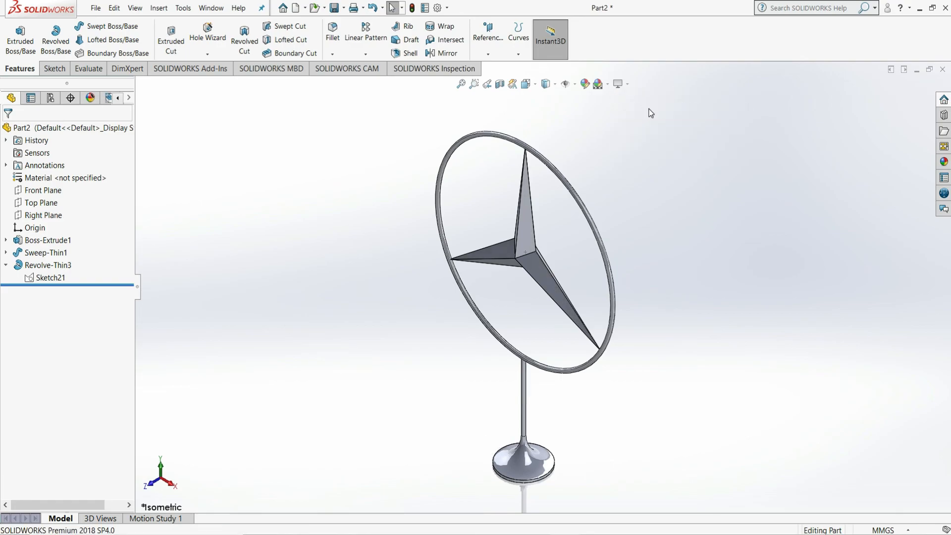
pyautogui.click(618, 84)
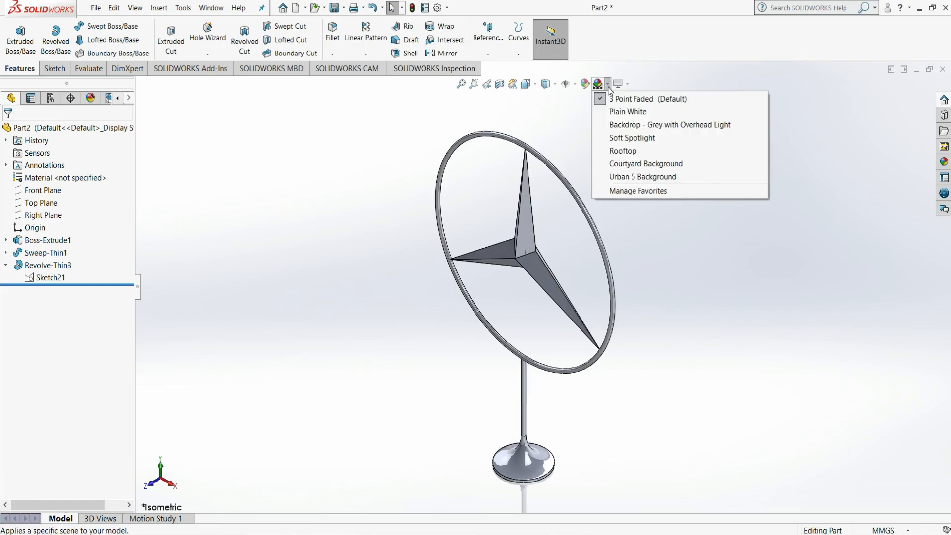
pyautogui.click(607, 83)
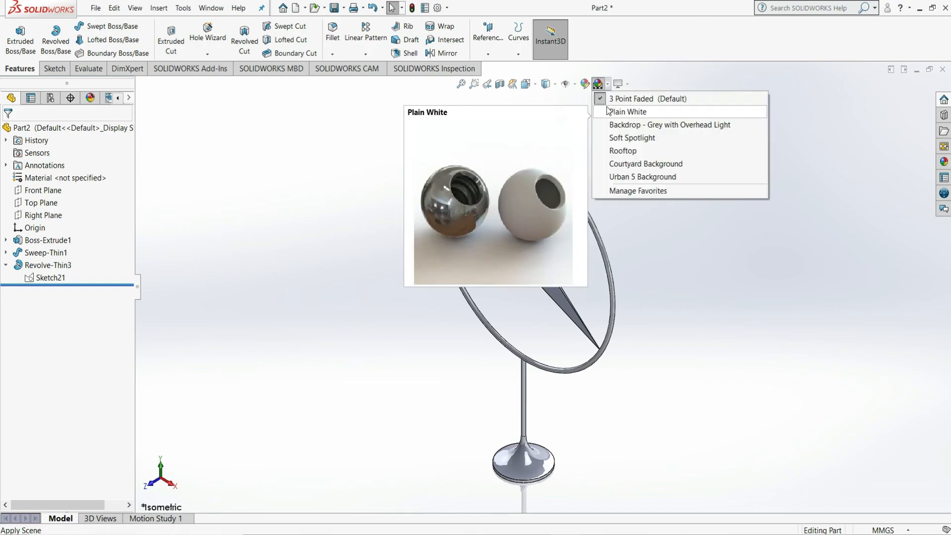
pyautogui.click(608, 111)
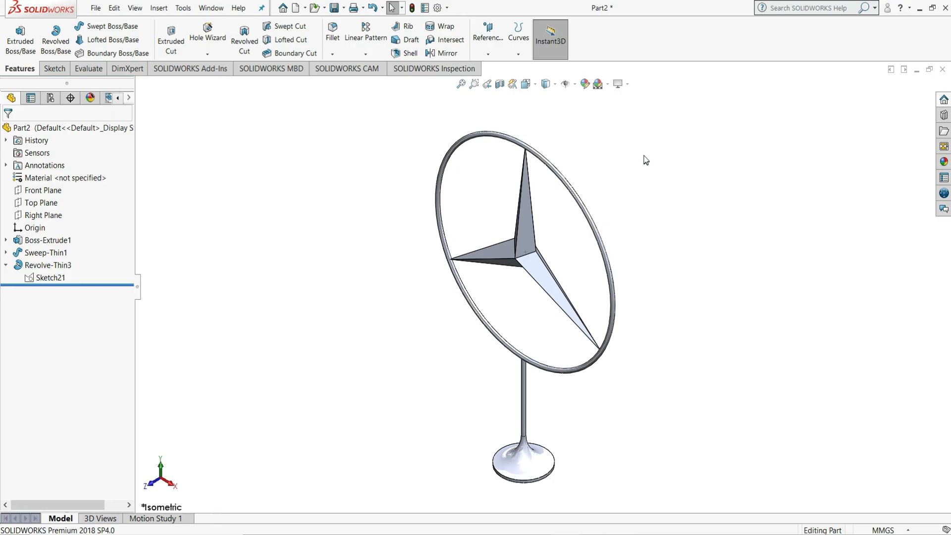
pyautogui.moveTo(618, 362); pyautogui.dragTo(660, 289, button='middle')
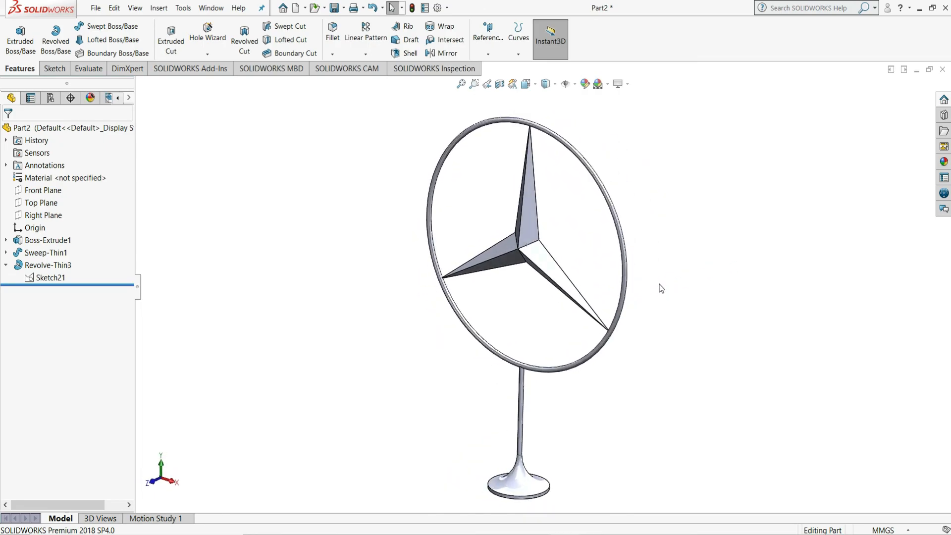